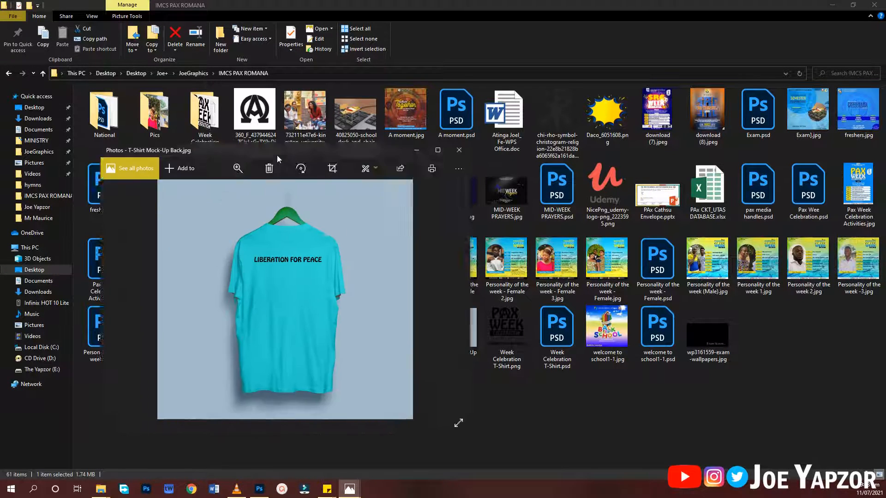
# - Review the back and front T-shirt mock-up images in the photo viewer and minimise the viewer
pyautogui.moveTo(277, 155); pyautogui.dragTo(381, 92)
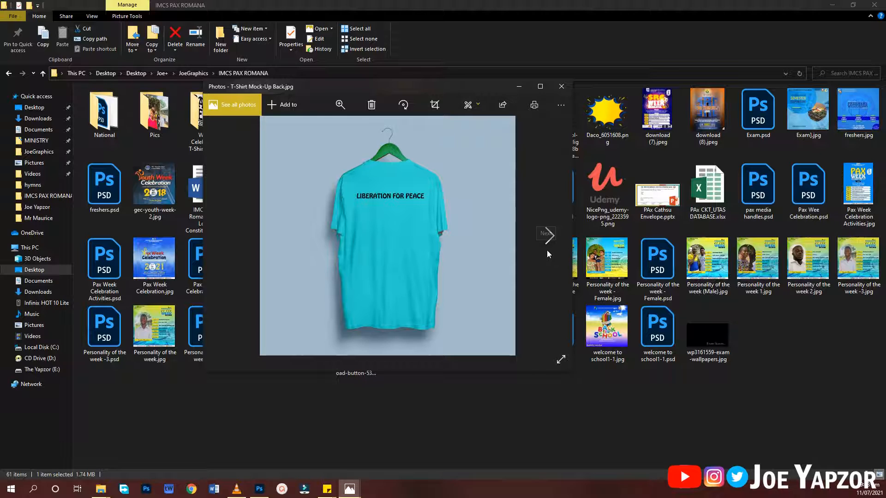
pyautogui.click(547, 250)
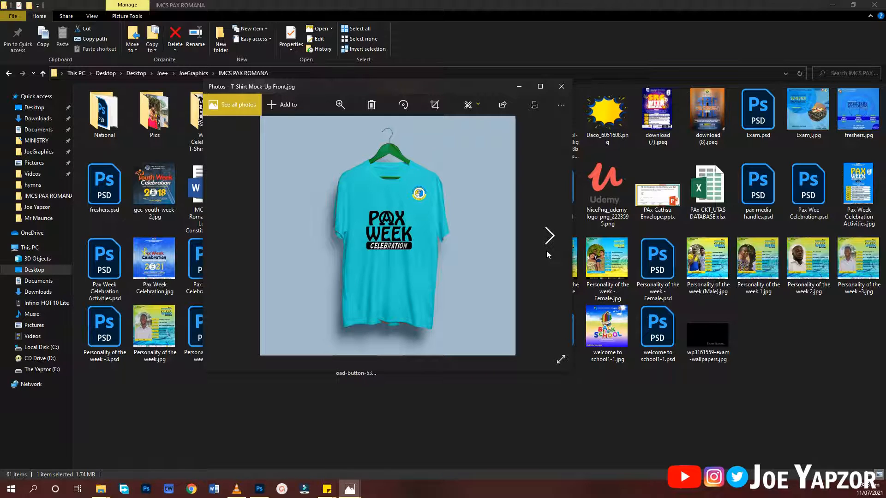
pyautogui.click(226, 236)
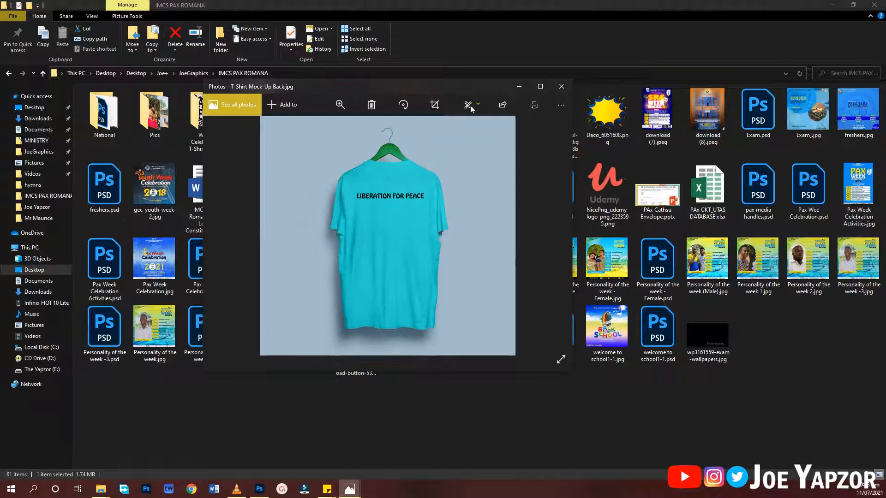
pyautogui.click(519, 86)
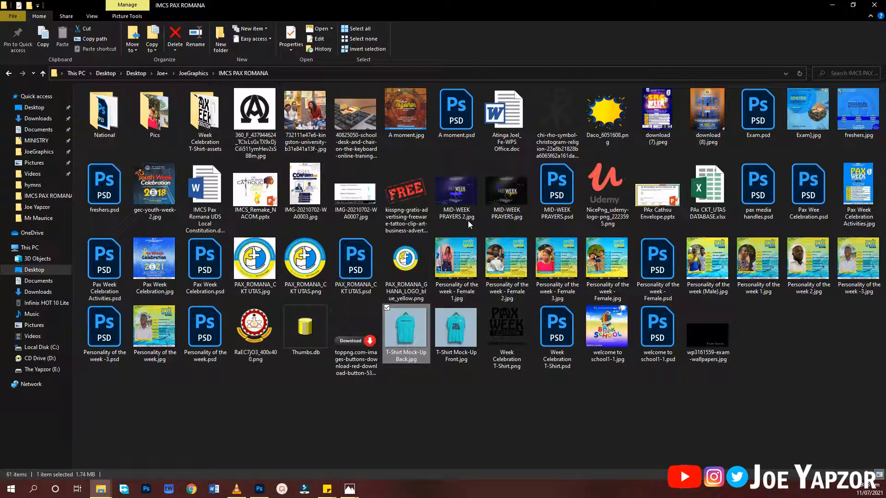
# - Switch to Photoshop and look over the open T-shirt mock-up documents with the back view showing
pyautogui.click(259, 489)
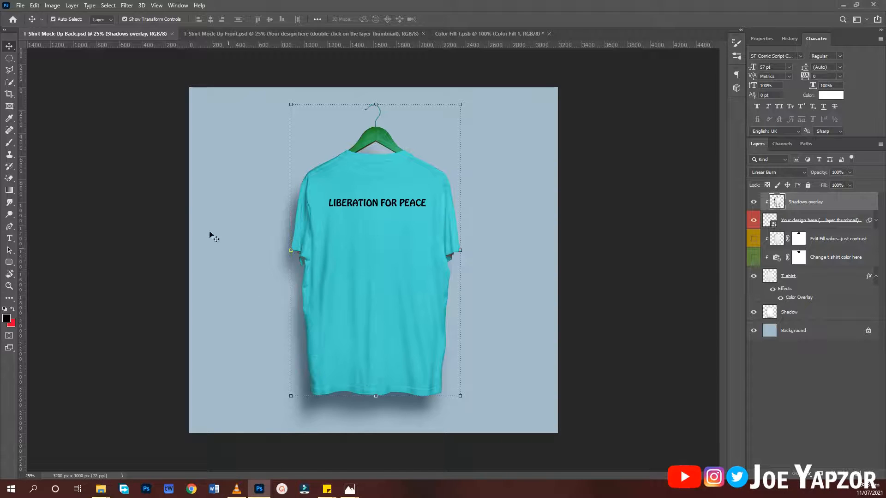
pyautogui.click(83, 192)
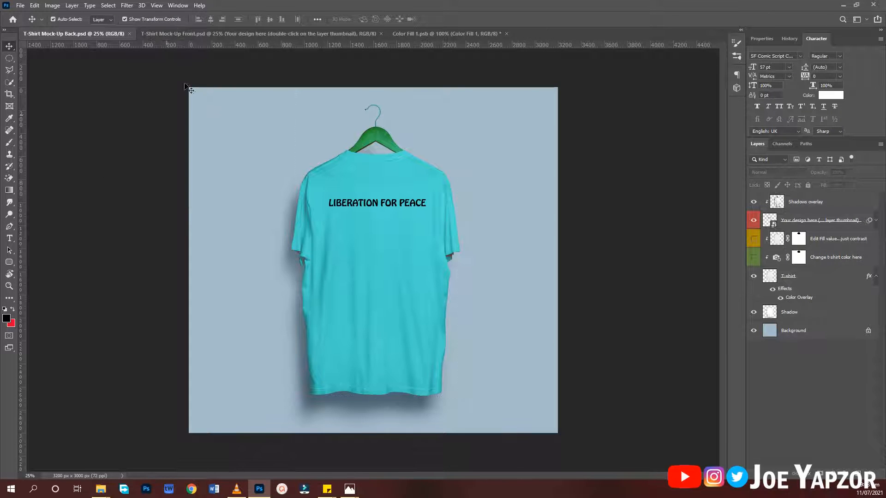
pyautogui.click(245, 30)
pyautogui.click(93, 35)
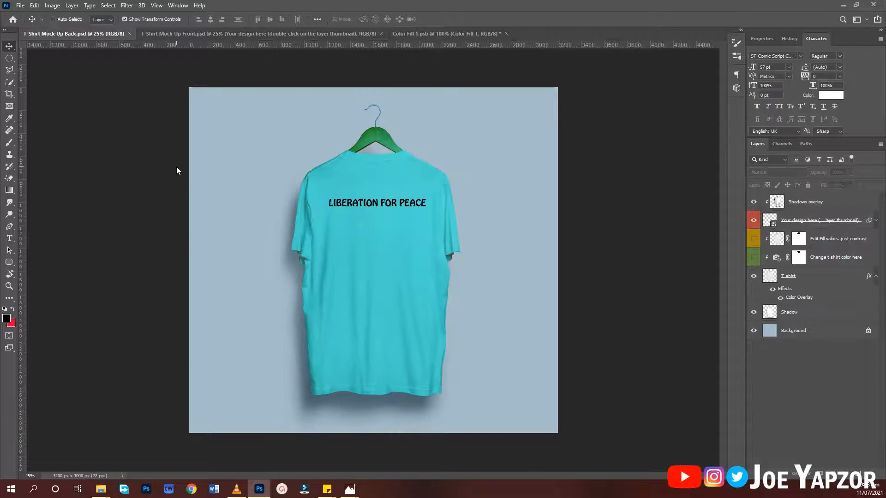
# - Create a new document from the 1000 pixel grid preset, 1000 x 1000 px at 300 ppi
pyautogui.hotkey('ctrl', 'n')
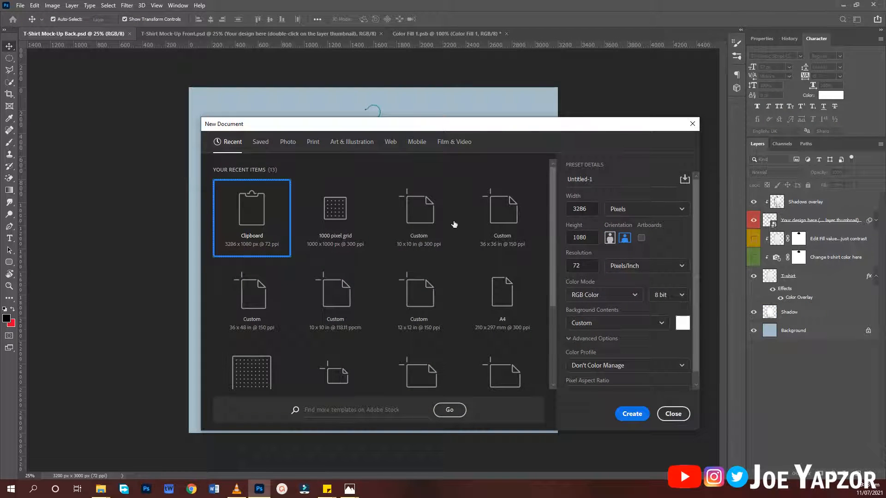
pyautogui.click(353, 140)
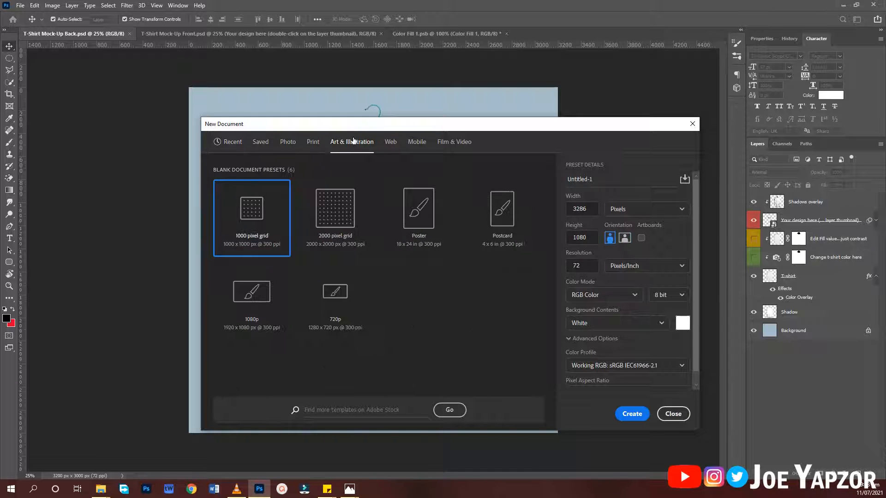
pyautogui.doubleClick(255, 212)
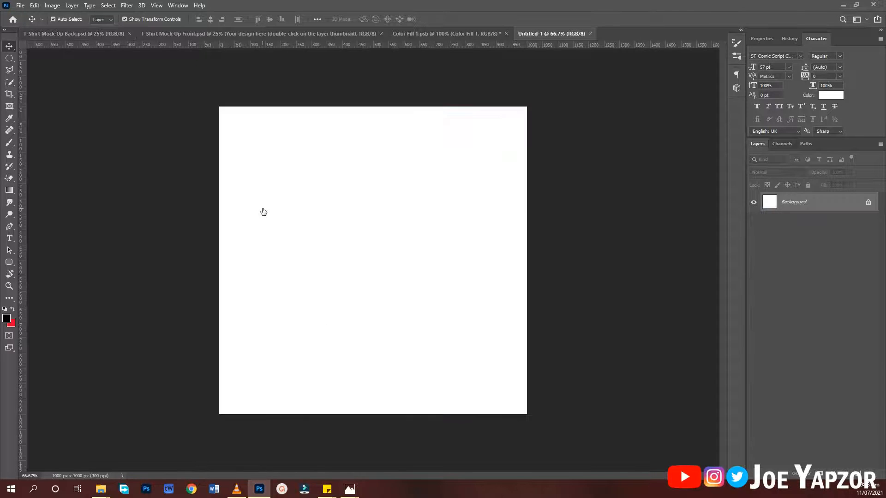
# - Add a text layer reading PAX in the upper part of the canvas, with its colour set to black (000000)
pyautogui.press('t')
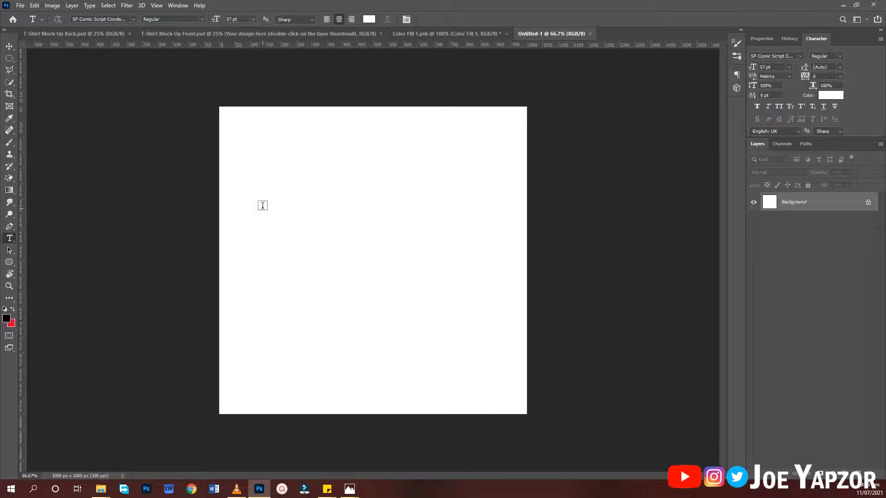
pyautogui.click(279, 183)
pyautogui.moveTo(405, 278); pyautogui.dragTo(429, 279)
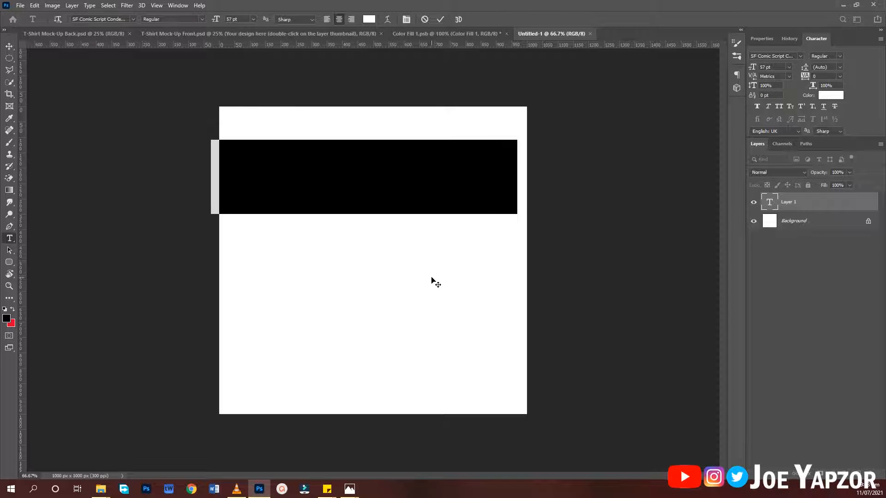
pyautogui.press('BackSpace')
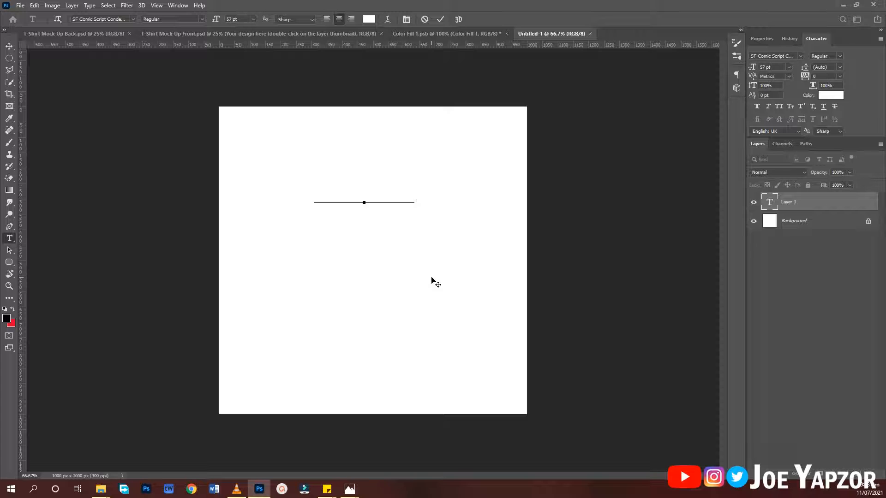
pyautogui.hotkey('ctrl', 'z')
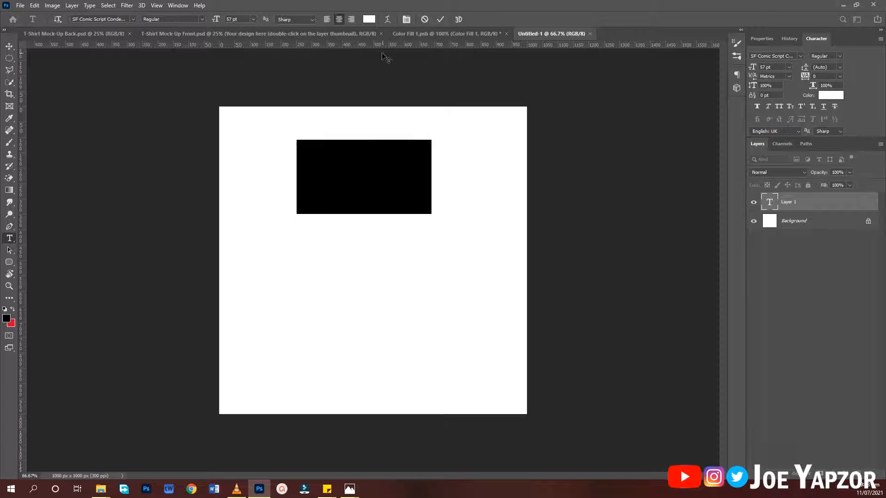
pyautogui.click(368, 23)
pyautogui.write('000000')
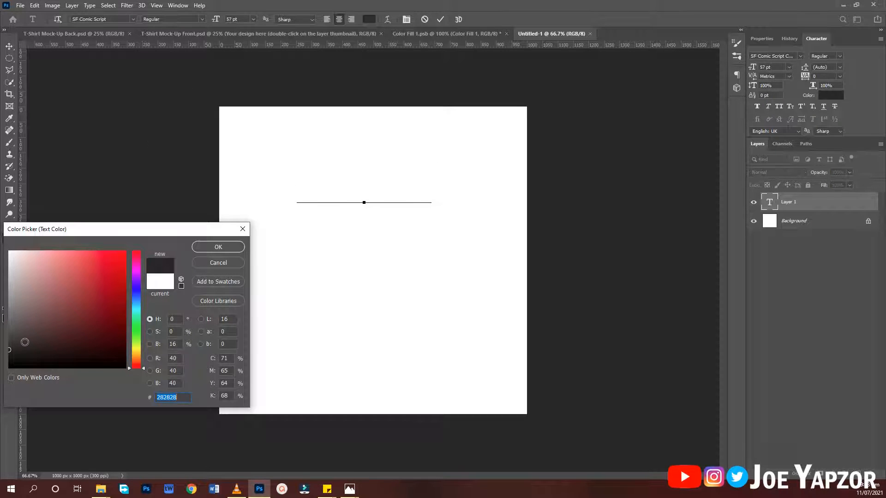
pyautogui.click(217, 247)
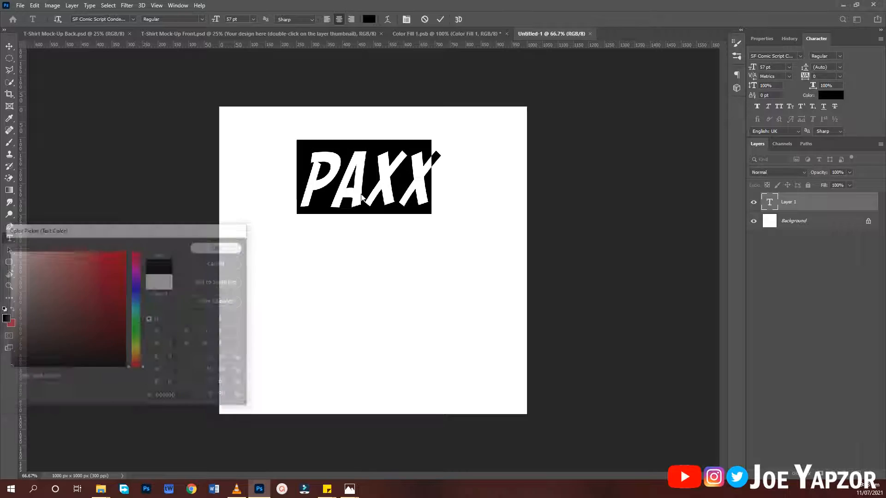
pyautogui.press('BackSpace')
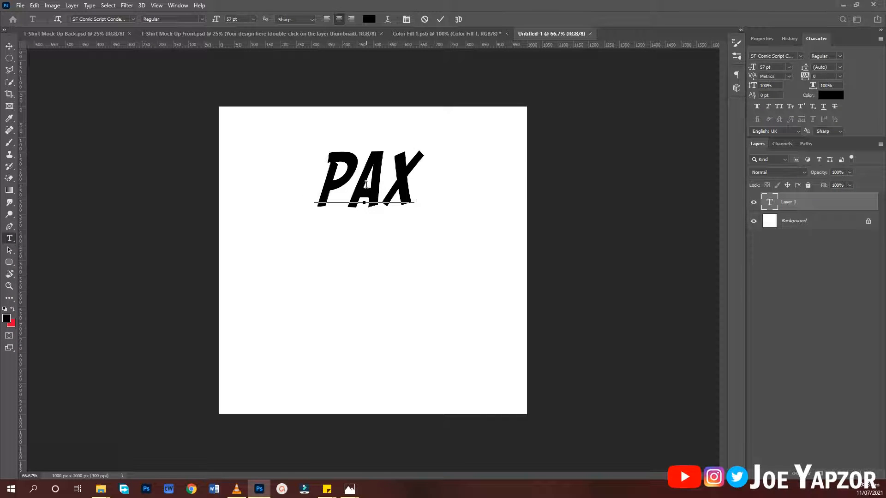
# - Add WEEK as a second line below PAX in the same text layer
pyautogui.press('Return')
pyautogui.write('WEEL')
pyautogui.press('BackSpace')
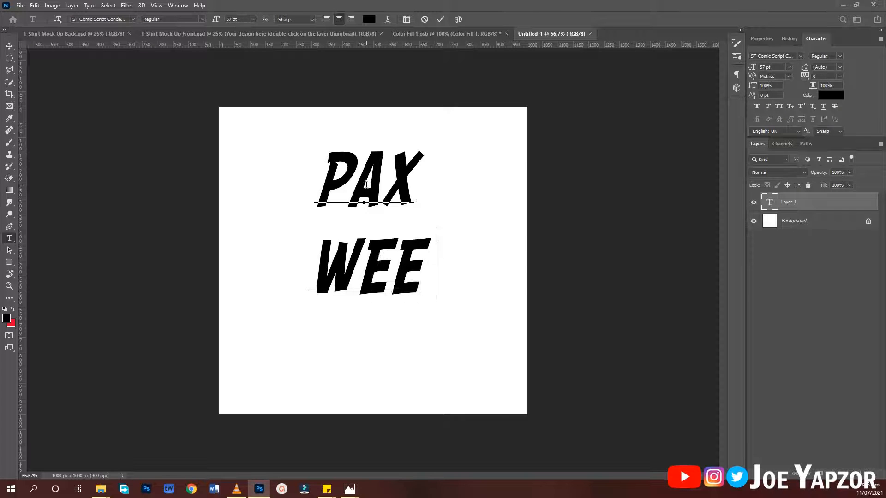
pyautogui.write('K')
# - Set all of the PAX WEEK text to the Hobo Std Medium font at 61 pt
pyautogui.hotkey('ctrl', 'a')
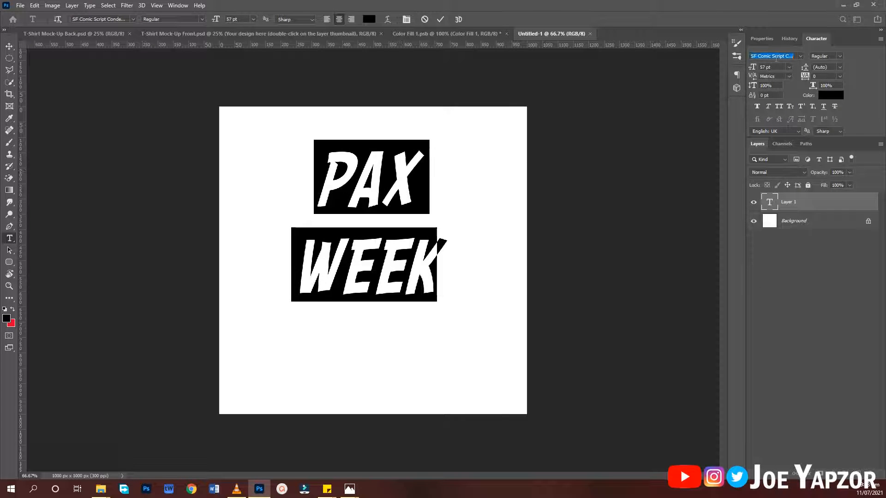
pyautogui.write('HO')
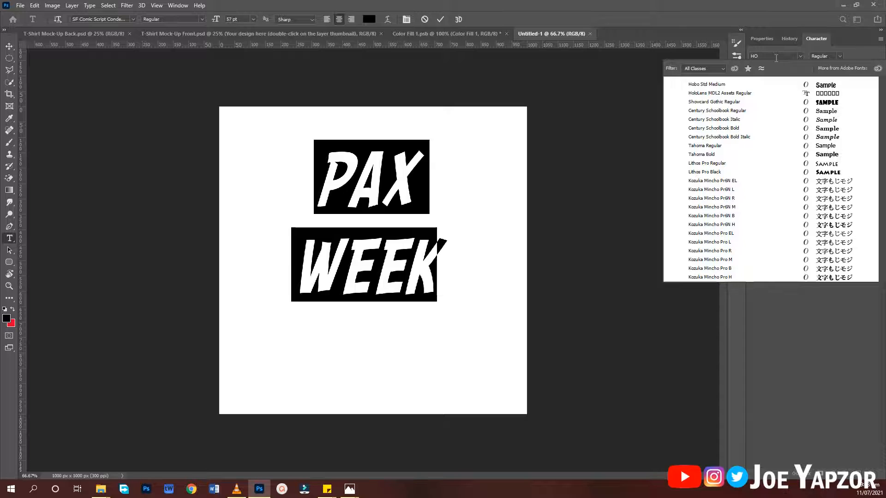
pyautogui.write('BO')
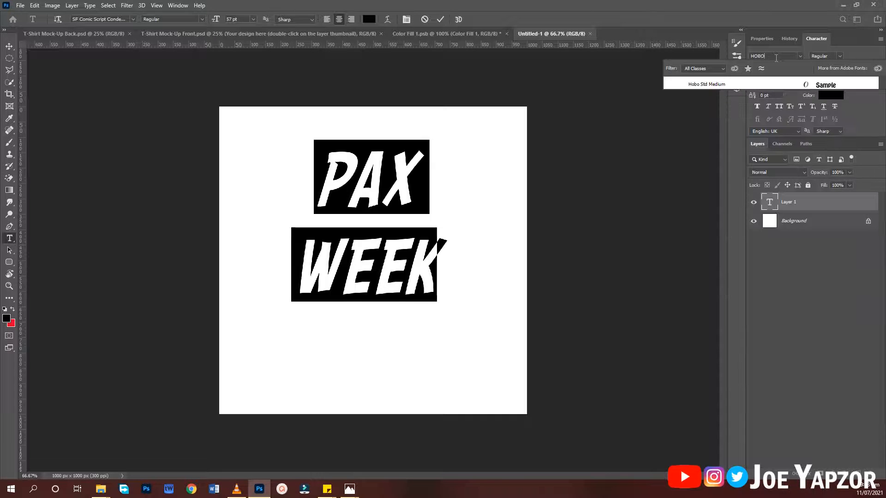
pyautogui.click(748, 85)
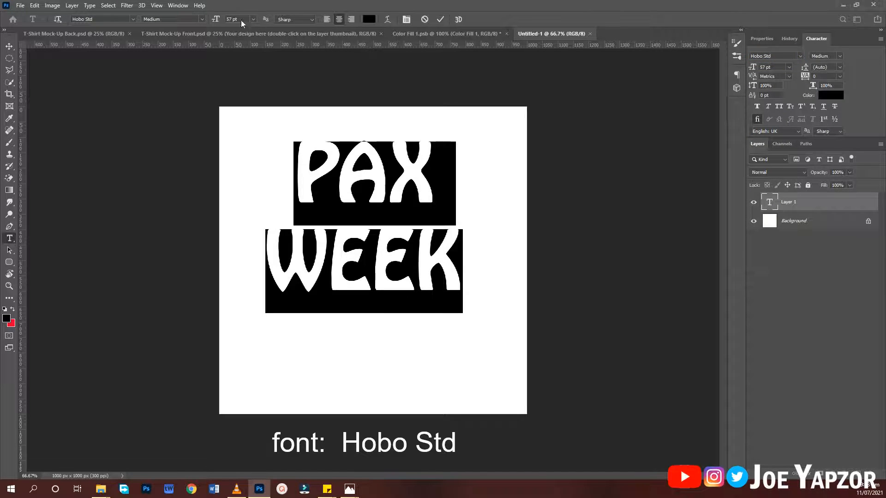
pyautogui.scroll(4, 239, 19)
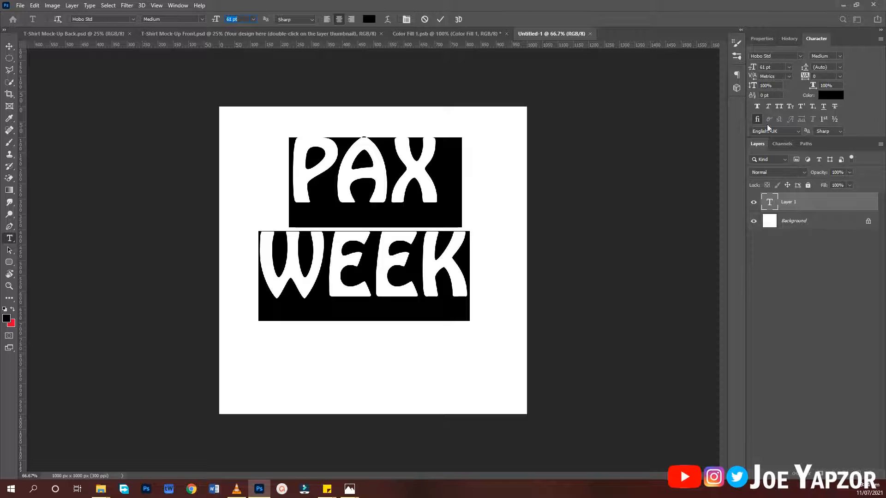
pyautogui.click(441, 19)
pyautogui.click(9, 46)
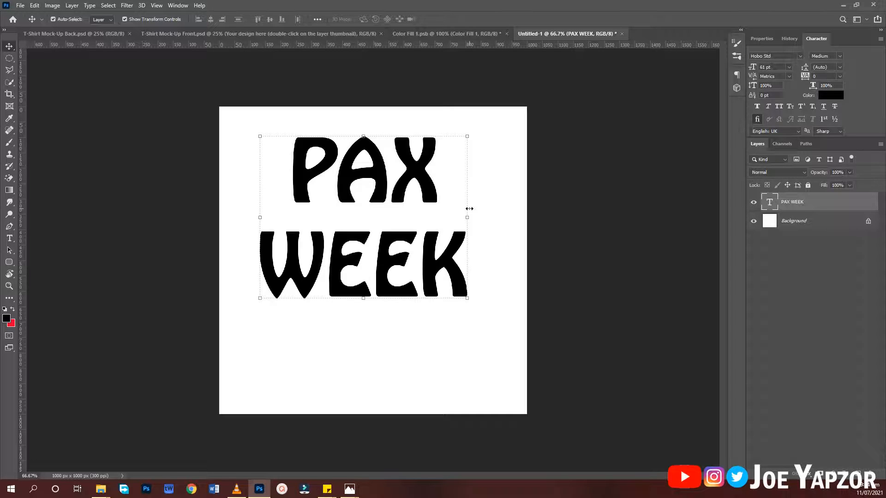
pyautogui.click(579, 267)
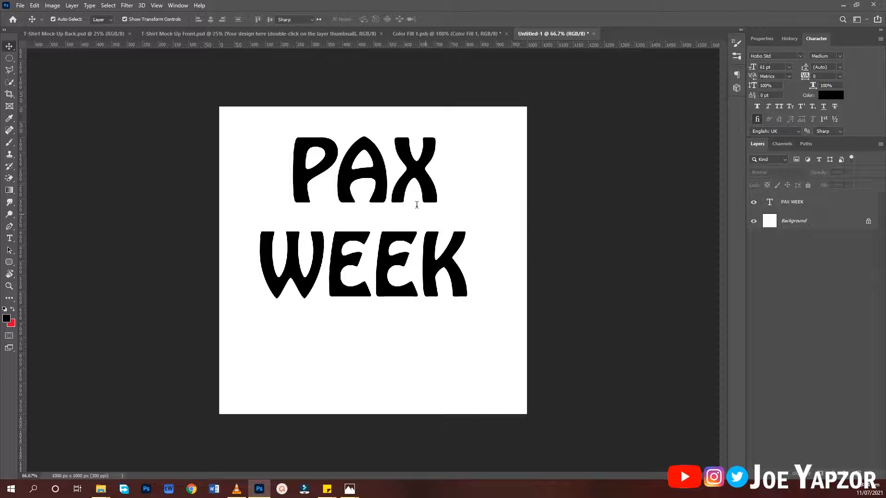
# - Replace the letter A in PAX with spaces, leaving a gap between P and X
pyautogui.press('t')
pyautogui.click(392, 176)
pyautogui.press('BackSpace')
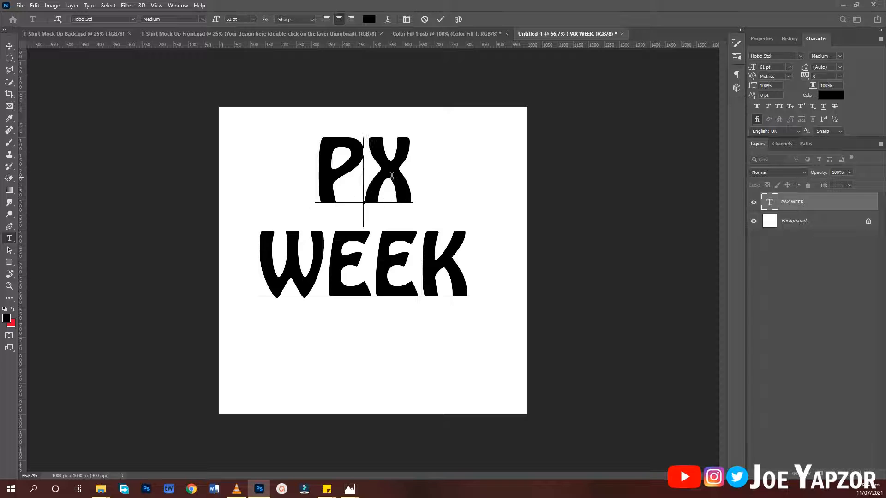
pyautogui.hotkey('ctrl', 'Return')
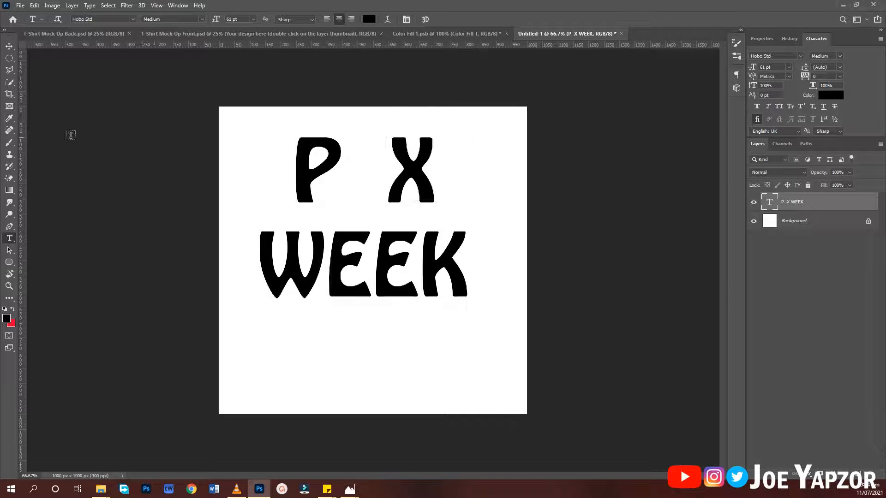
pyautogui.click(13, 48)
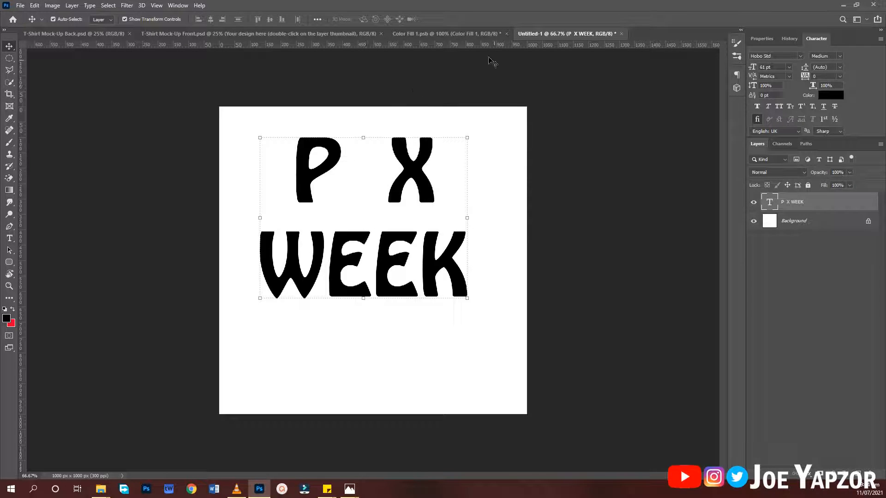
# - Copy the alpha-omega emblem from Color Fill 1.psb into the Untitled-1 document and fit it between P and X at about 27% scale
pyautogui.click(462, 35)
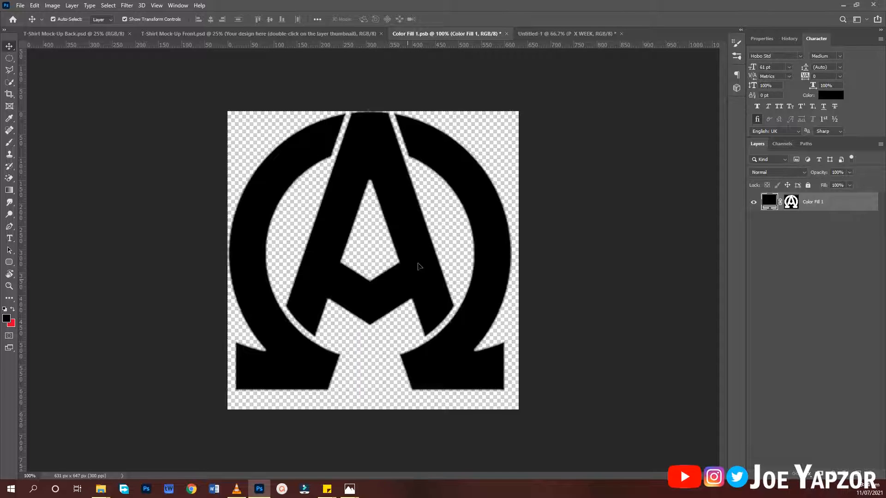
pyautogui.moveTo(419, 267); pyautogui.dragTo(388, 203)
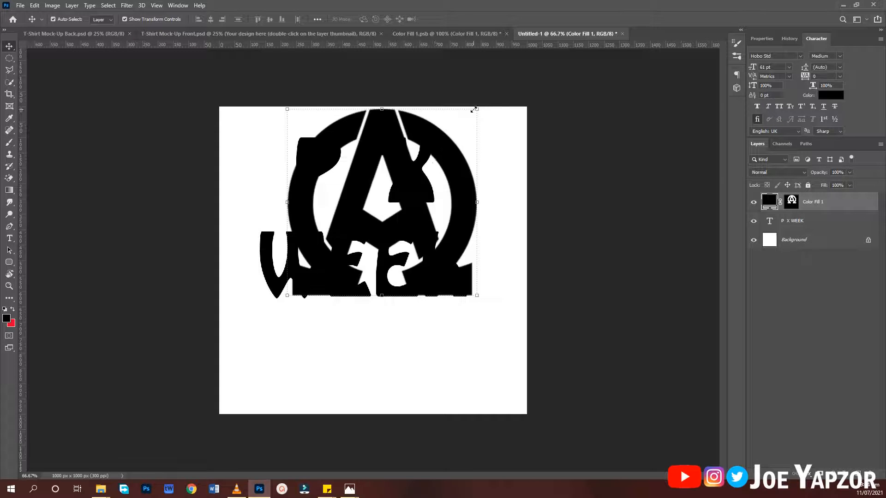
pyautogui.moveTo(474, 110); pyautogui.dragTo(362, 183)
pyautogui.moveTo(340, 250); pyautogui.dragTo(368, 179)
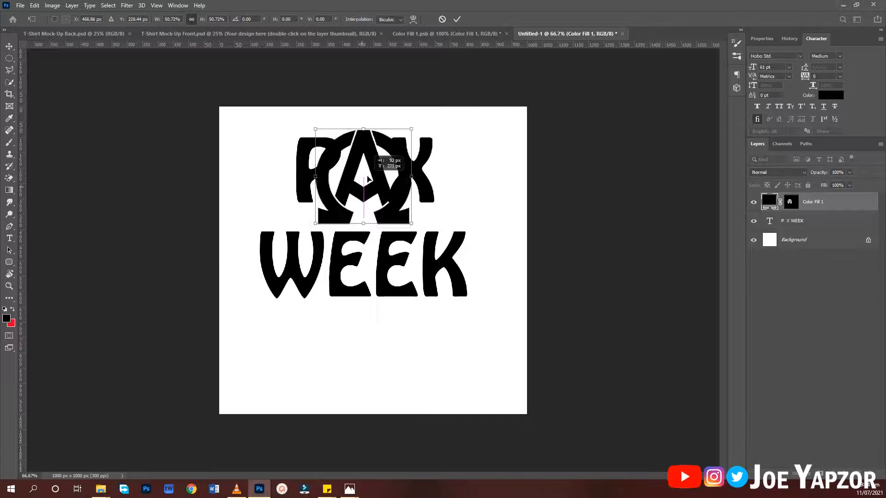
pyautogui.moveTo(411, 129); pyautogui.dragTo(376, 163)
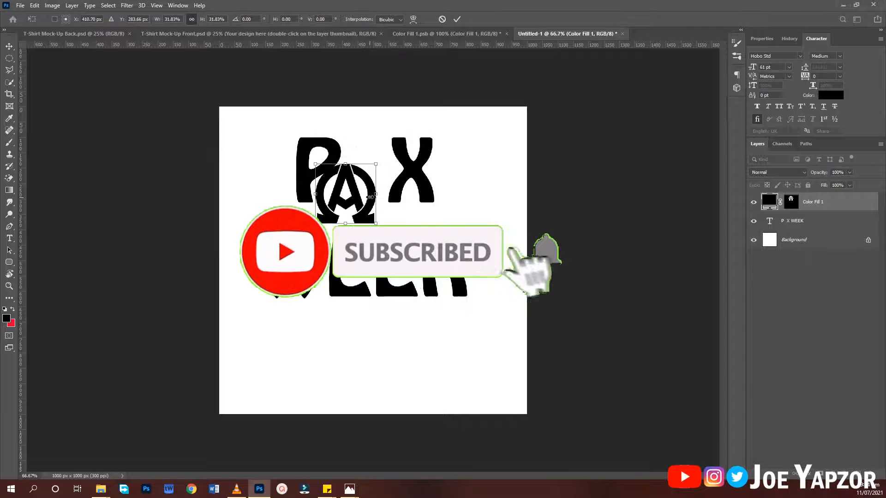
pyautogui.moveTo(370, 197); pyautogui.dragTo(388, 176)
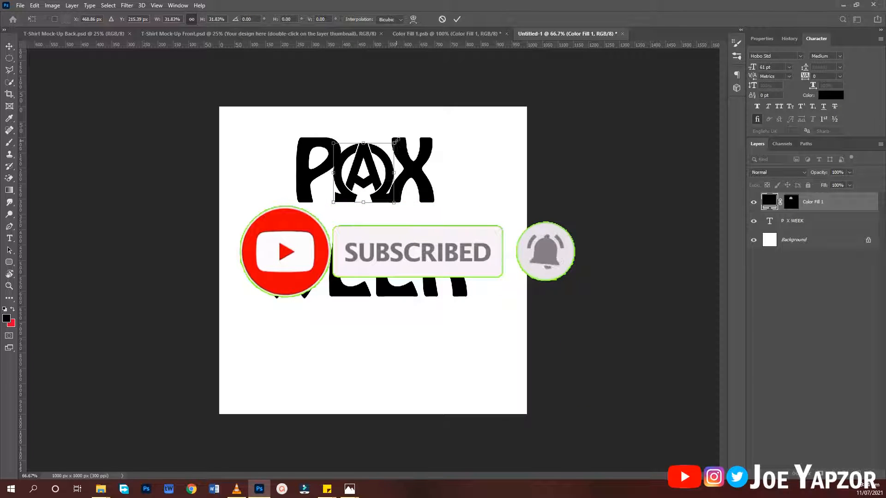
pyautogui.moveTo(397, 141); pyautogui.dragTo(373, 175)
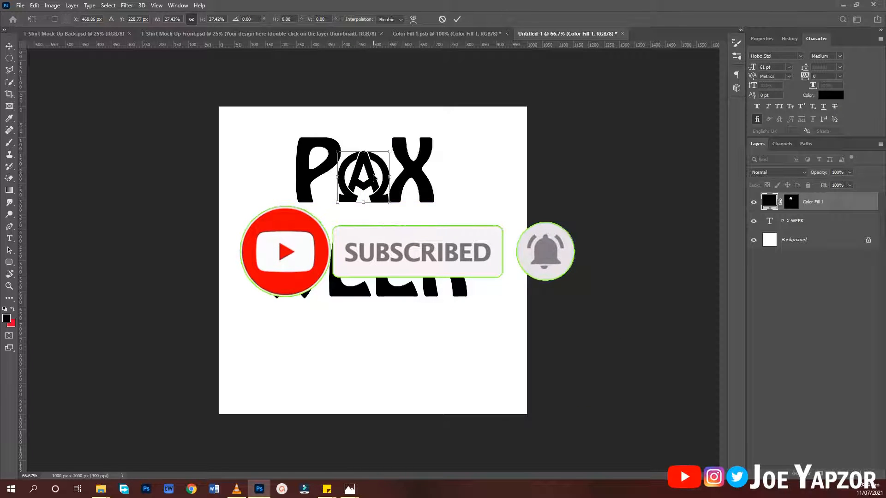
pyautogui.press('Return')
# - Increase the size of all the PAX WEEK text to 67 pt
pyautogui.click(401, 288)
pyautogui.press('t')
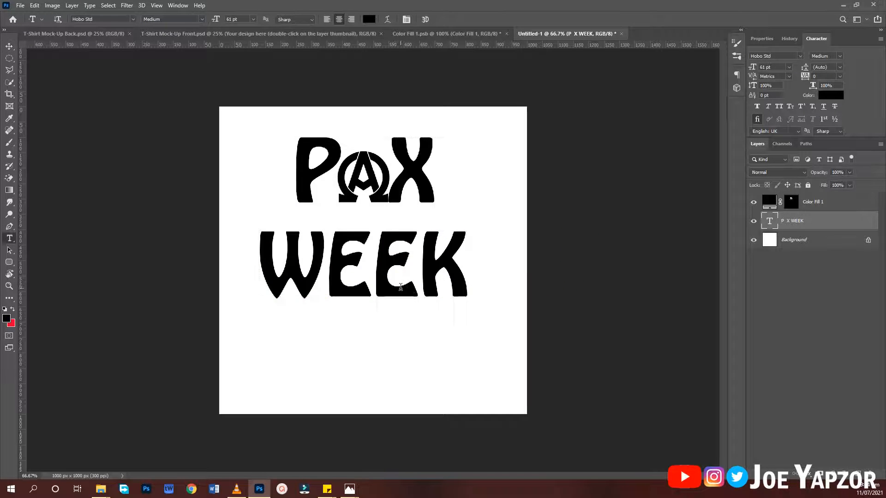
pyautogui.click(400, 288)
pyautogui.hotkey('ctrl', 'a')
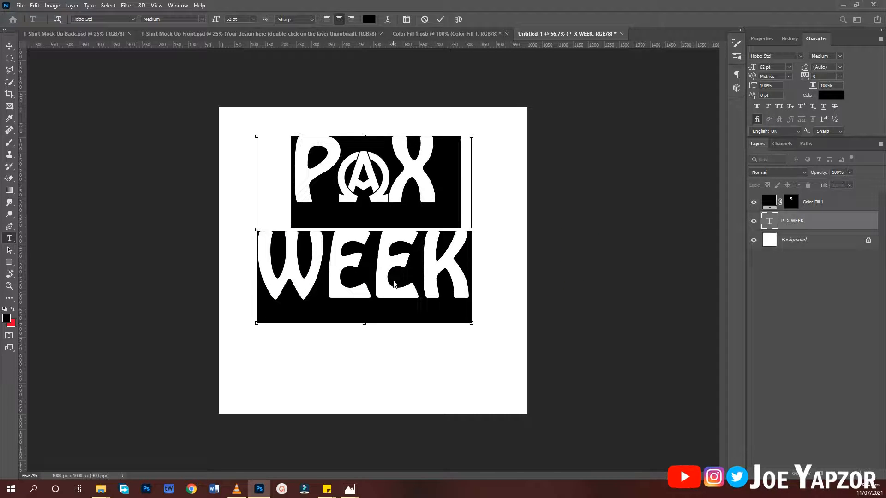
pyautogui.hotkey('ctrl', 'shift', '.')
pyautogui.hotkey('ctrl', 'shift', '.')
pyautogui.hotkey('ctrl', 'shift', '.')
pyautogui.hotkey('ctrl', 'shift', '.')
pyautogui.hotkey('ctrl', 'shift', '.')
pyautogui.hotkey('ctrl', 'Return')
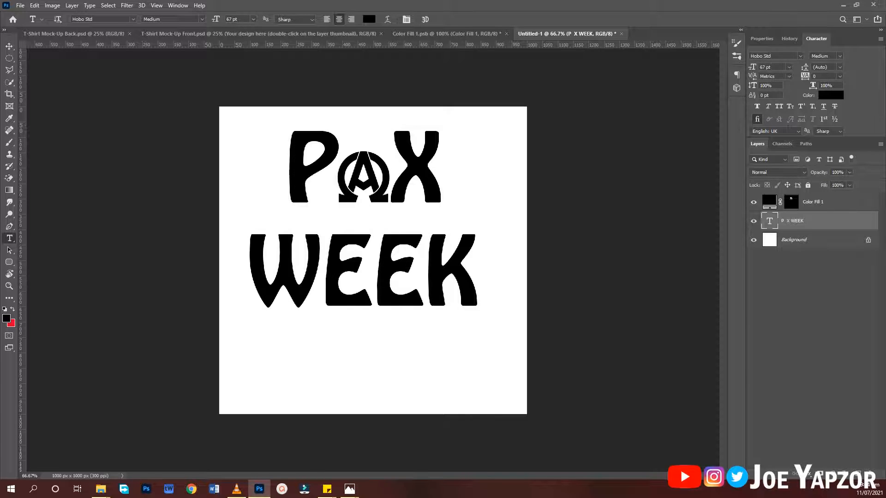
# - Enlarge the alpha-omega emblem to about 106% and keep it centred between P and X on their baseline
pyautogui.click(9, 46)
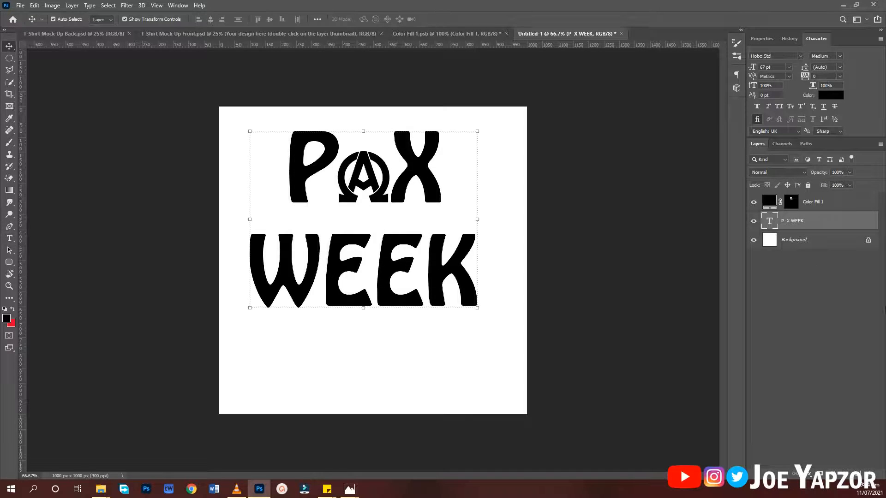
pyautogui.click(789, 206)
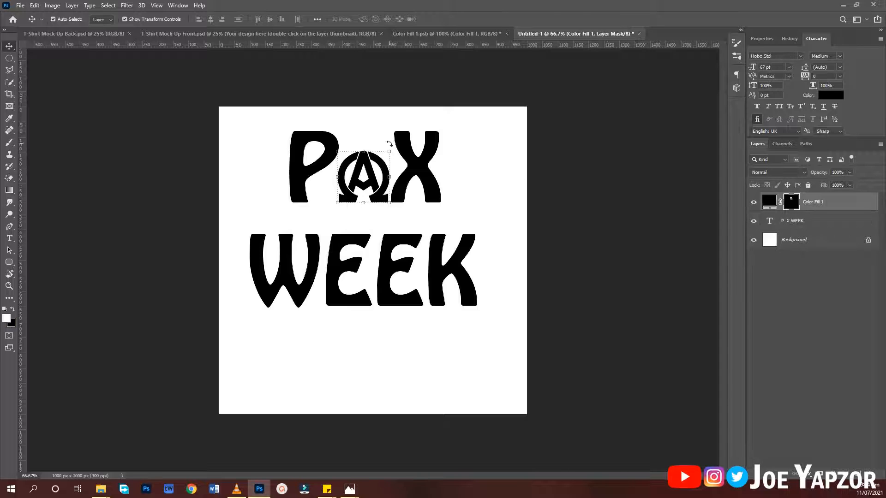
pyautogui.moveTo(389, 151)
pyautogui.mouseDown()
pyautogui.moveTo(398, 142)
pyautogui.moveTo(385, 163)
pyautogui.moveTo(387, 147)
pyautogui.mouseUp()
pyautogui.moveTo(371, 180); pyautogui.dragTo(375, 179)
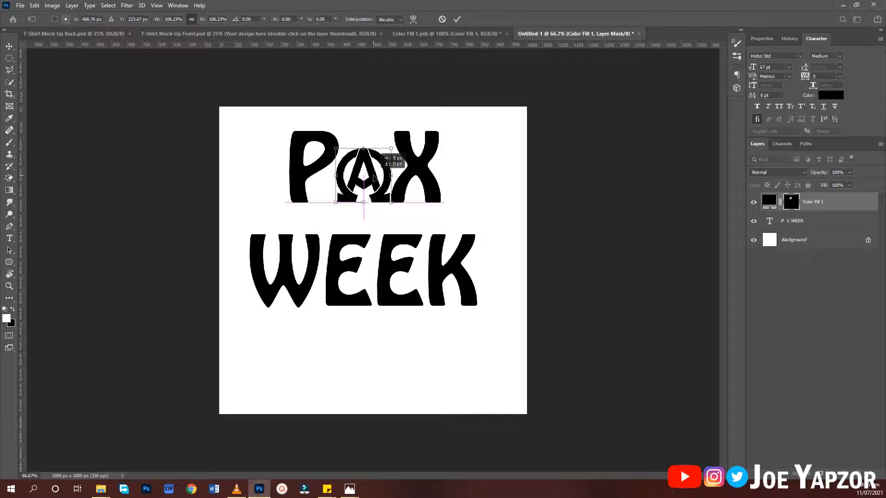
pyautogui.press('Return')
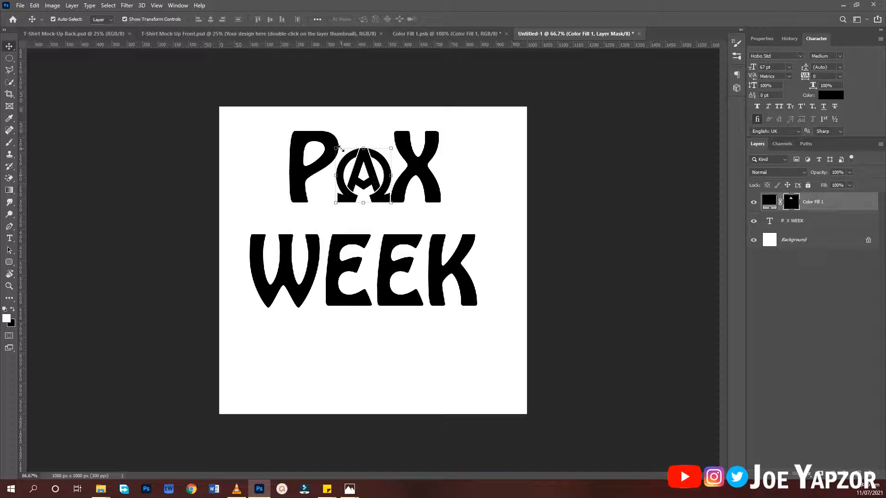
# - Widen the gap between P and X in the text layer with extra spacing
pyautogui.press('t')
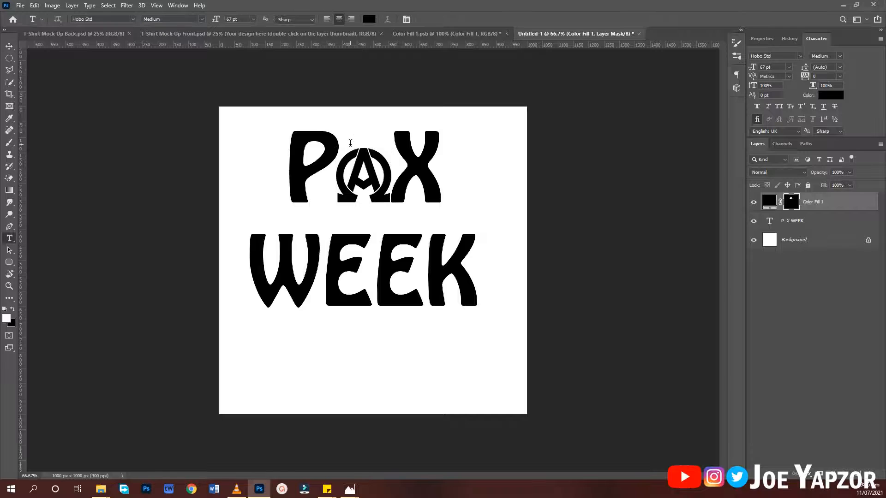
pyautogui.click(350, 143)
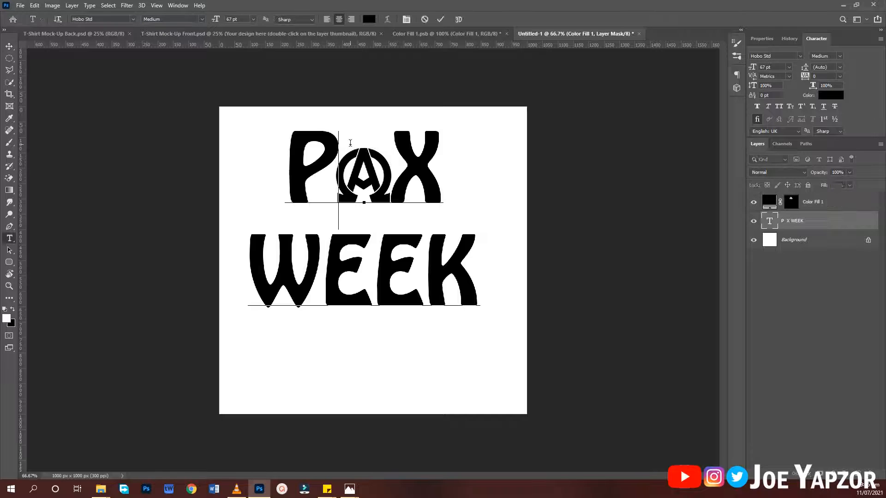
pyautogui.click(442, 20)
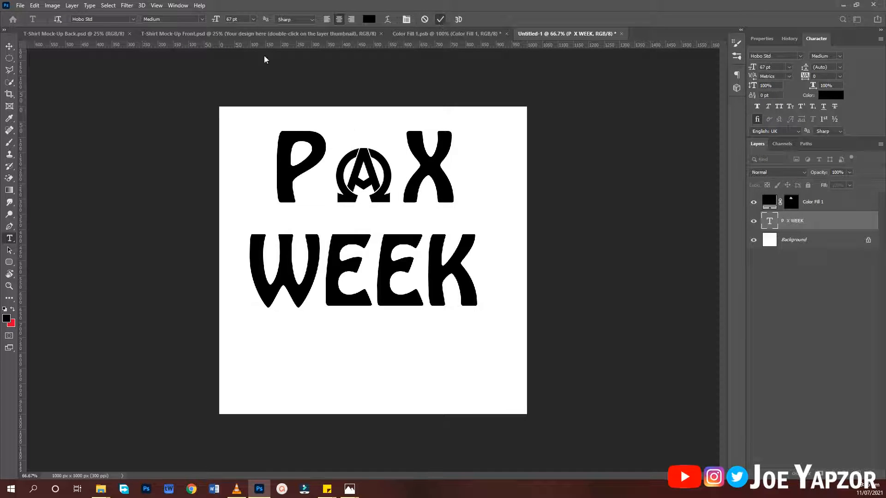
# - Scale the alpha-omega emblem up to the full height of the P and X letters, filling the gap between them
pyautogui.press('v')
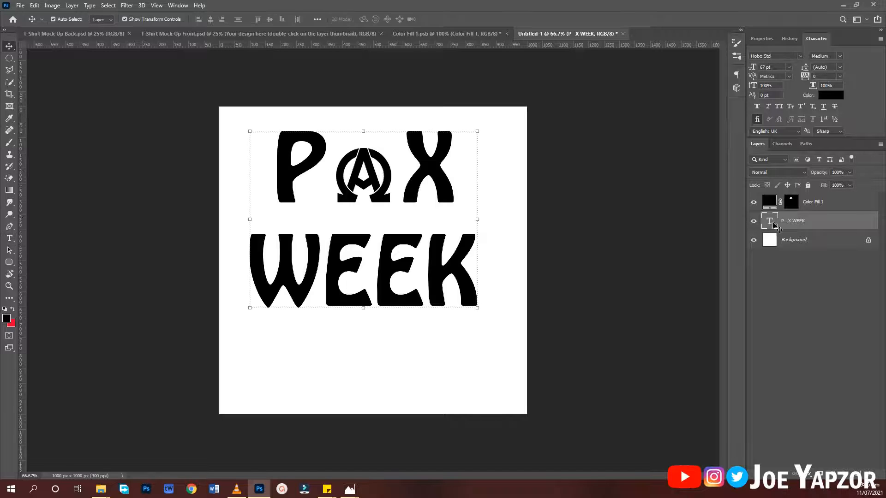
pyautogui.click(822, 203)
pyautogui.hotkey('ctrl', 't')
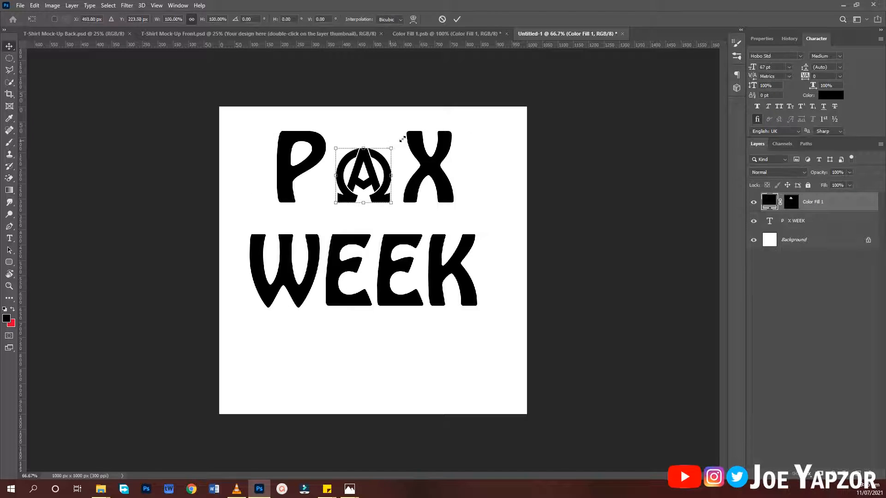
pyautogui.moveTo(392, 149)
pyautogui.mouseDown()
pyautogui.moveTo(413, 130)
pyautogui.moveTo(392, 165)
pyautogui.mouseUp()
pyautogui.press('Return')
pyautogui.click(457, 206)
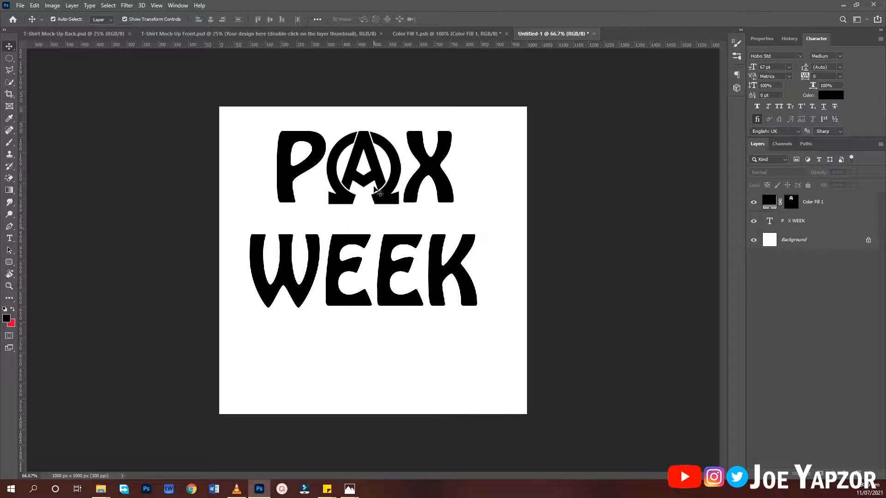
# - Set the leading of the PAX WEEK text to 62 pt, bringing the two lines closer together
pyautogui.click(391, 278)
pyautogui.press('t')
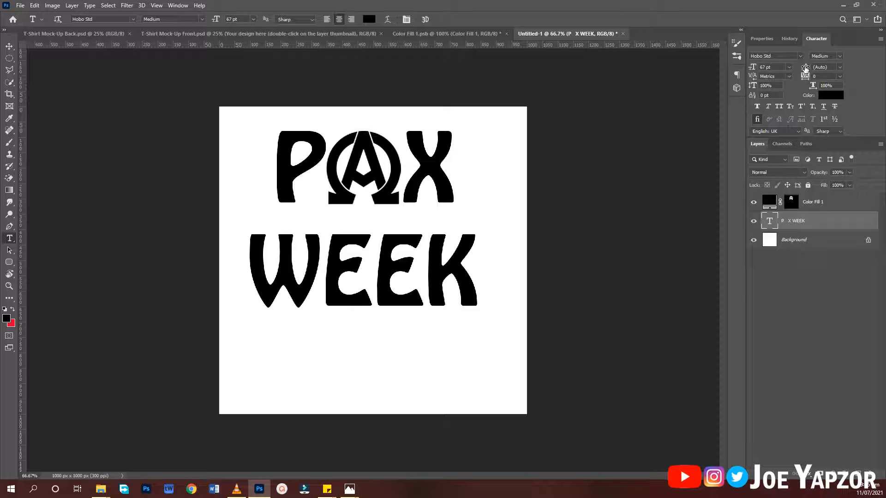
pyautogui.click(839, 68)
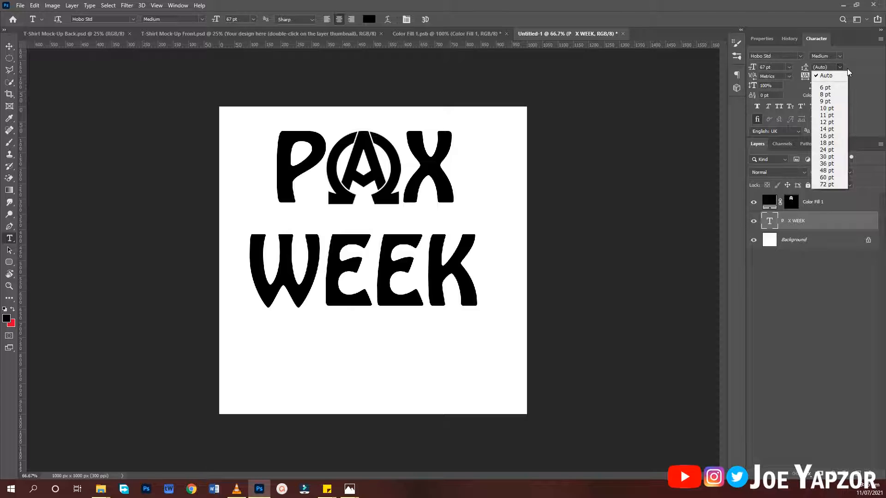
pyautogui.click(846, 68)
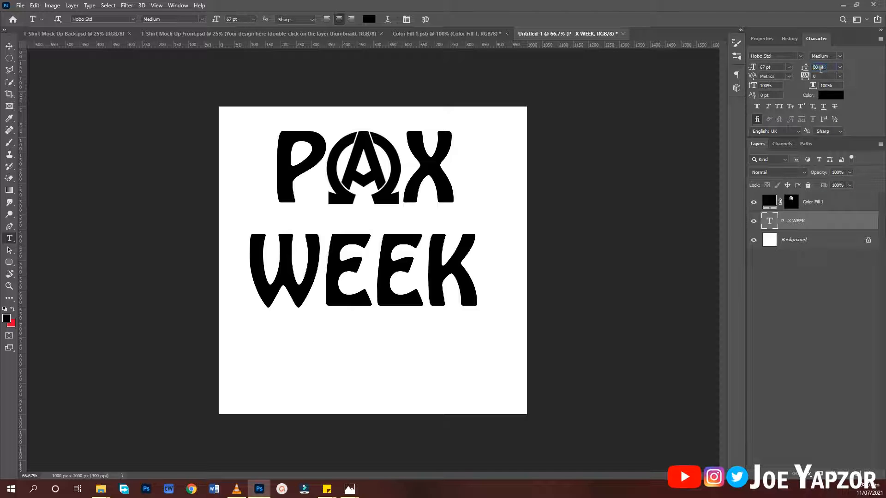
pyautogui.scroll(-5, 819, 67)
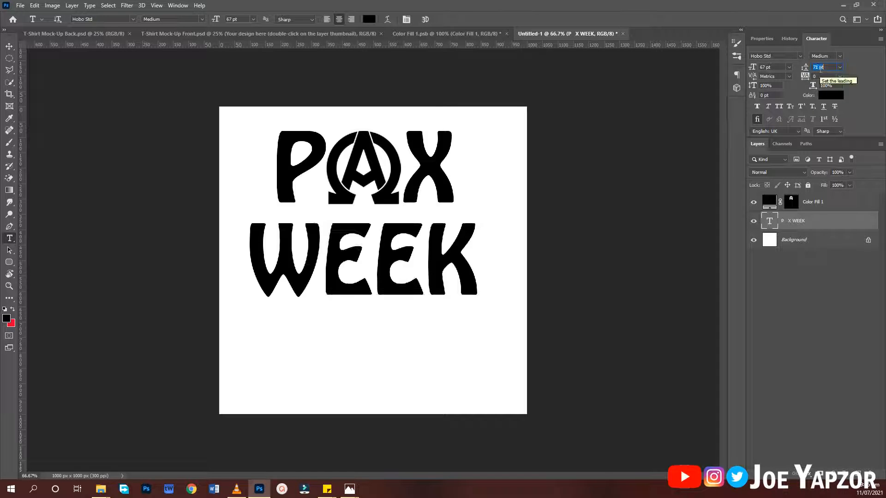
pyautogui.scroll(-3, 820, 68)
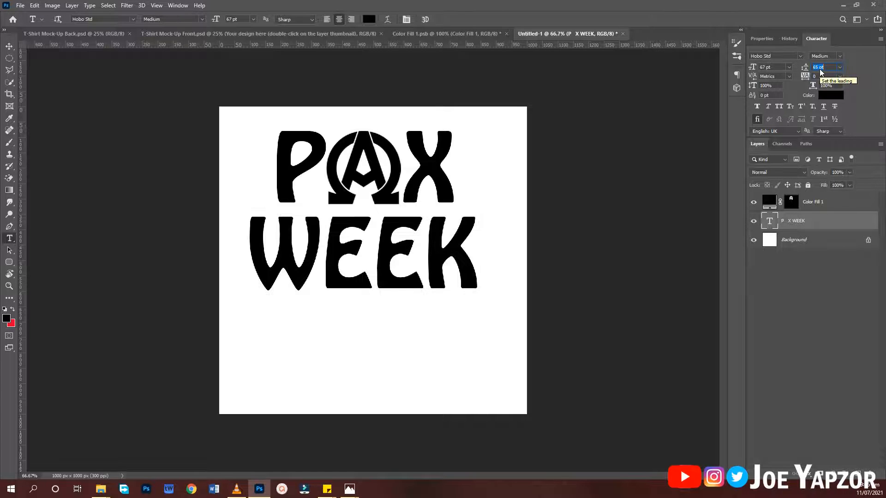
pyautogui.scroll(-3, 821, 68)
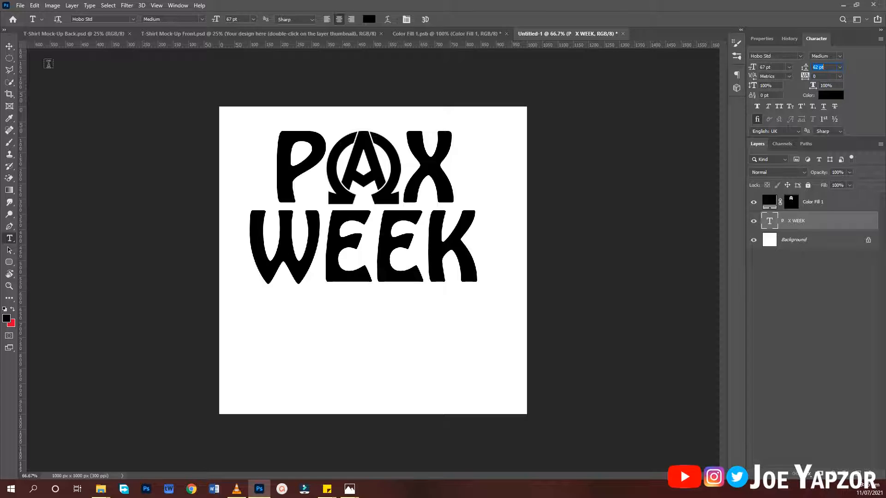
pyautogui.click(10, 46)
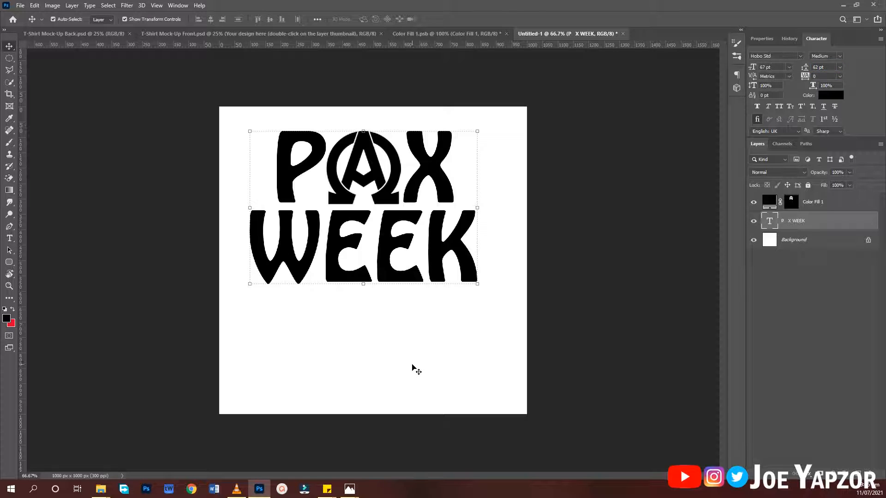
pyautogui.click(414, 369)
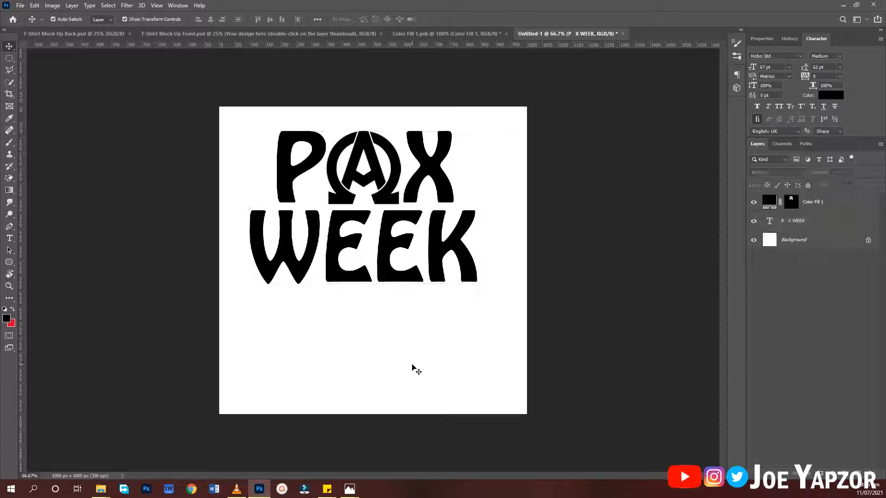
# - Draw a black rounded rectangle of about 727 × 100 px with 10 px corners just below WEEK and adjust its position
pyautogui.click(9, 262)
pyautogui.moveTo(257, 289); pyautogui.dragTo(480, 319)
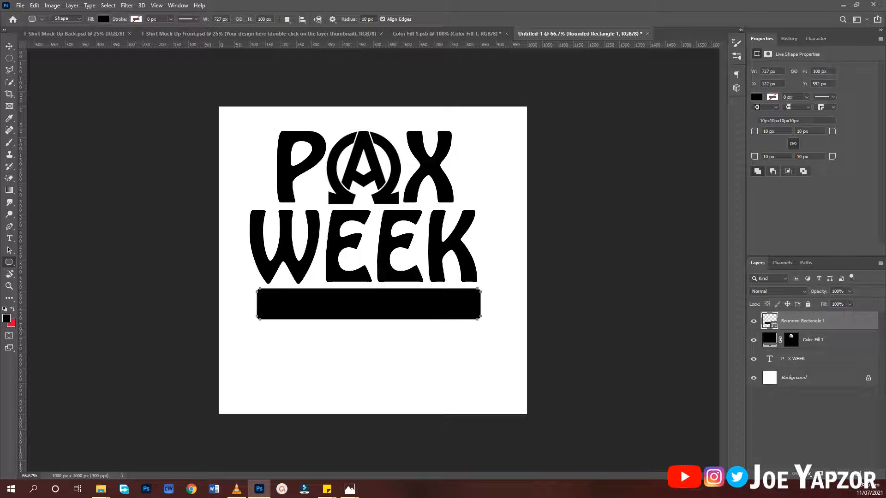
pyautogui.rightClick(9, 262)
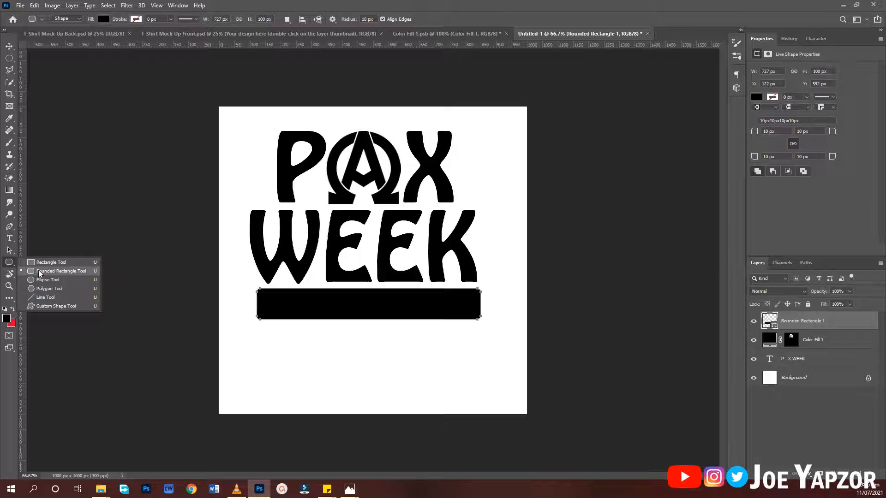
pyautogui.click(10, 265)
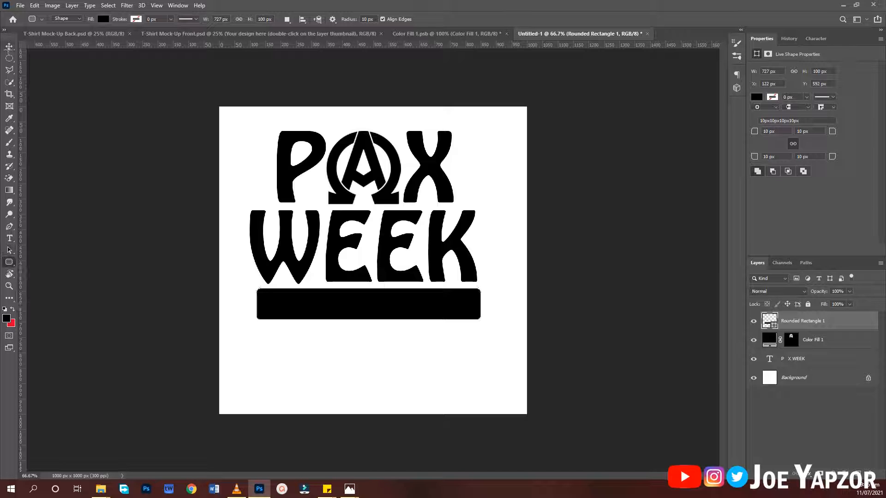
pyautogui.click(9, 47)
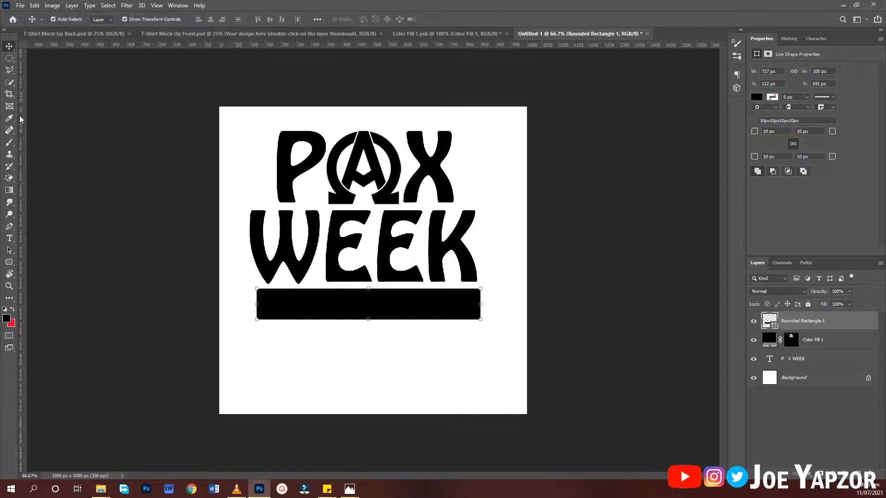
pyautogui.click(377, 322)
pyautogui.moveTo(375, 309); pyautogui.dragTo(380, 309)
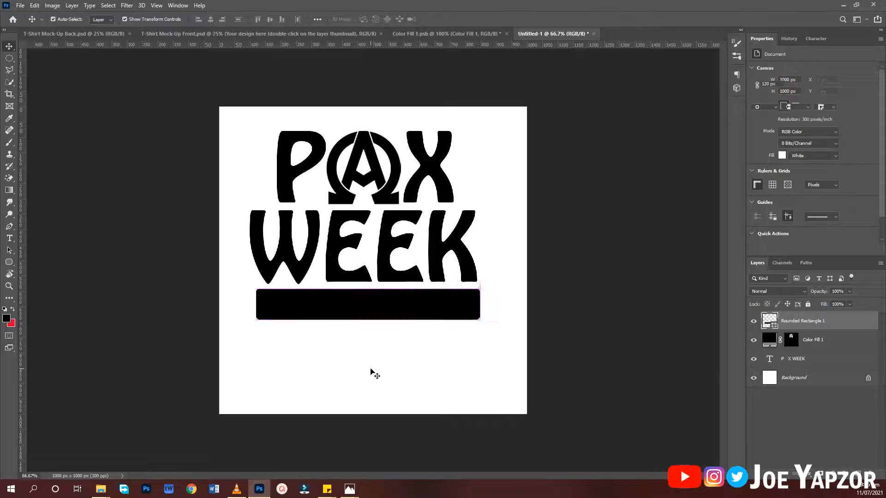
# - Add a new text layer reading CELEBRATION below the PAX WEEK lettering
pyautogui.press('t')
pyautogui.click(277, 350)
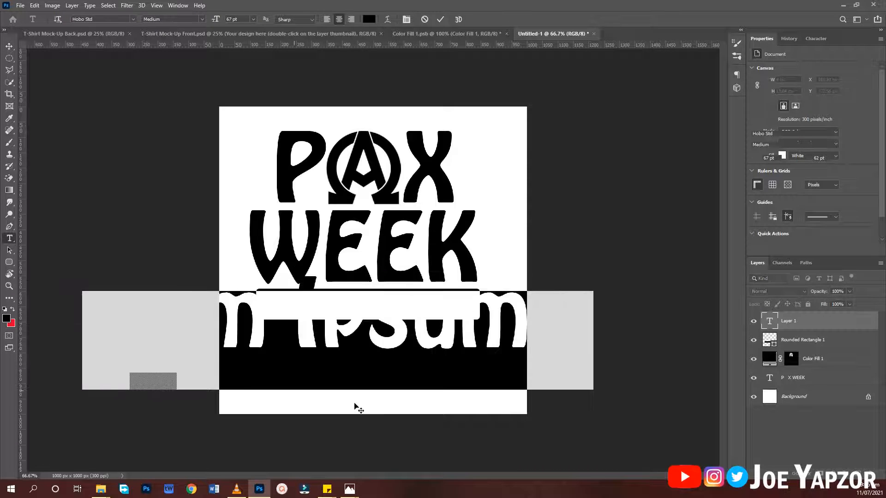
pyautogui.write('CELE')
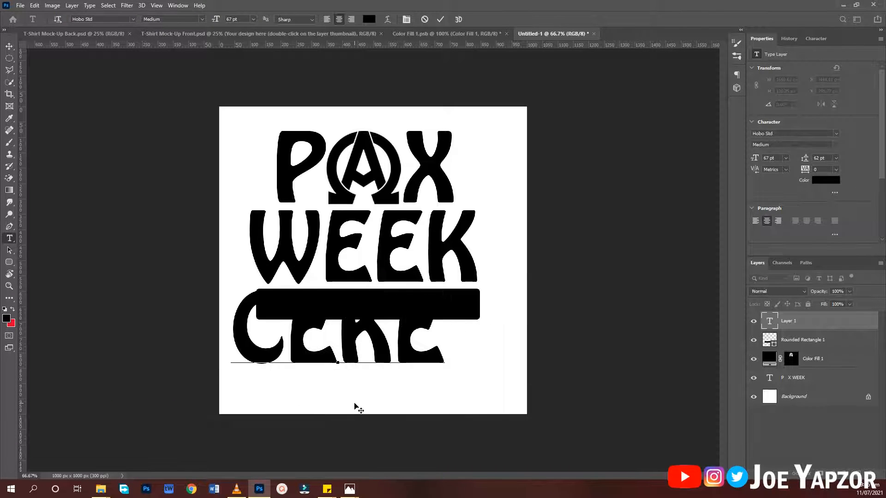
pyautogui.press('BackSpace')
pyautogui.press('BackSpace')
pyautogui.write('LE')
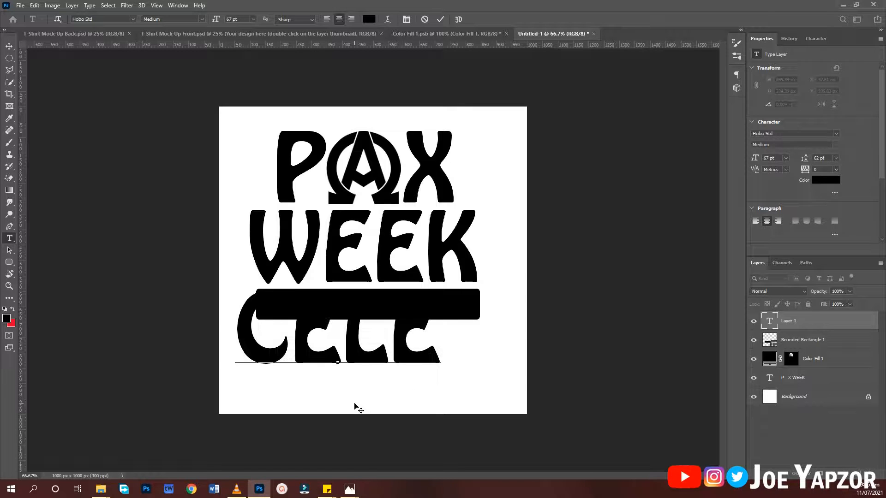
pyautogui.write('BRATION')
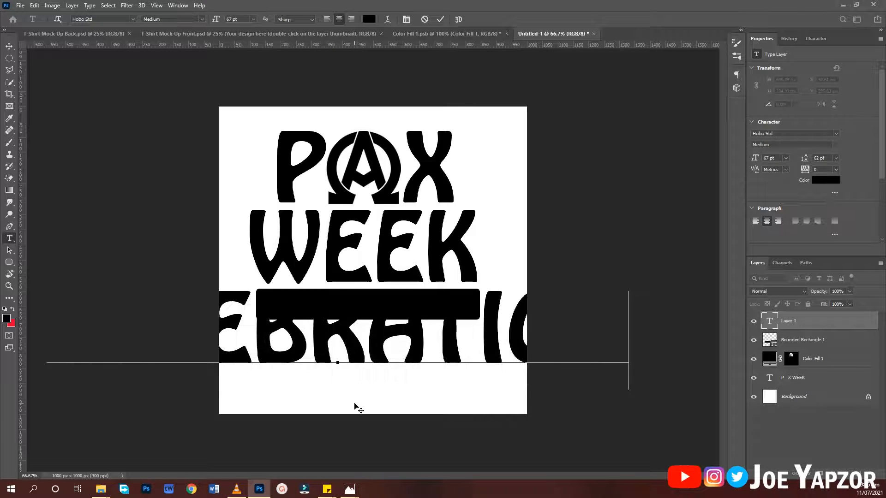
# - Reduce the CELEBRATION text to 15 pt and move it onto the black rounded bar
pyautogui.hotkey('ctrl', 'a')
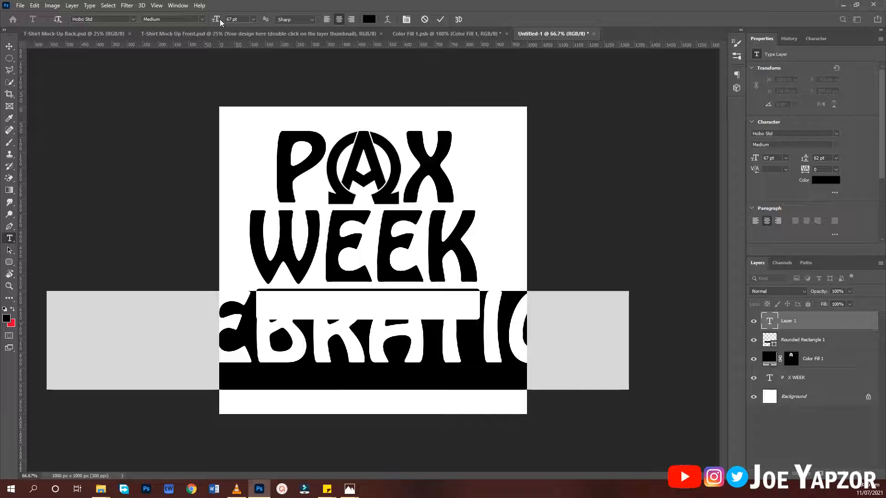
pyautogui.moveTo(219, 18); pyautogui.dragTo(196, 19)
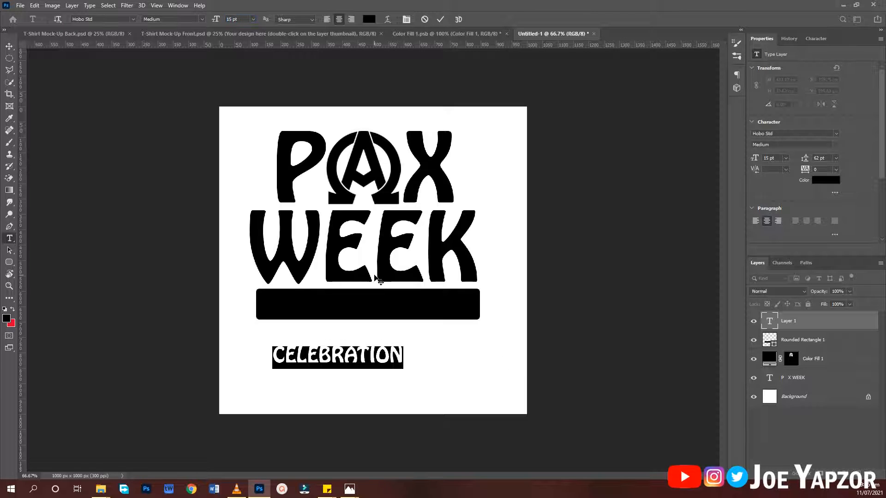
pyautogui.moveTo(376, 279); pyautogui.dragTo(390, 230)
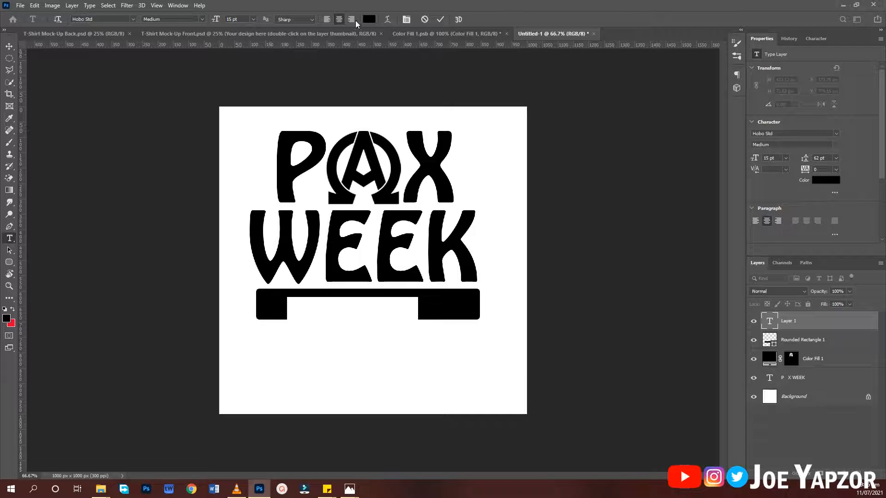
# - Change the CELEBRATION text colour to white (ffffff)
pyautogui.click(369, 19)
pyautogui.write('ffffff')
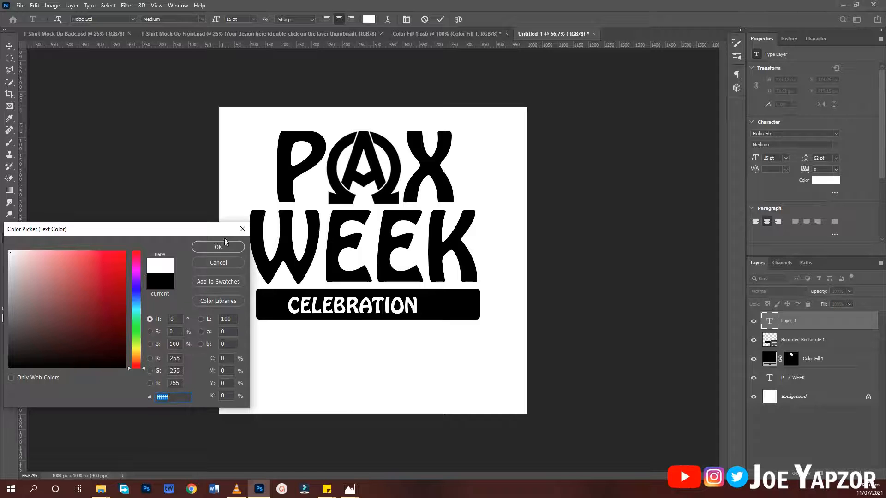
pyautogui.click(223, 246)
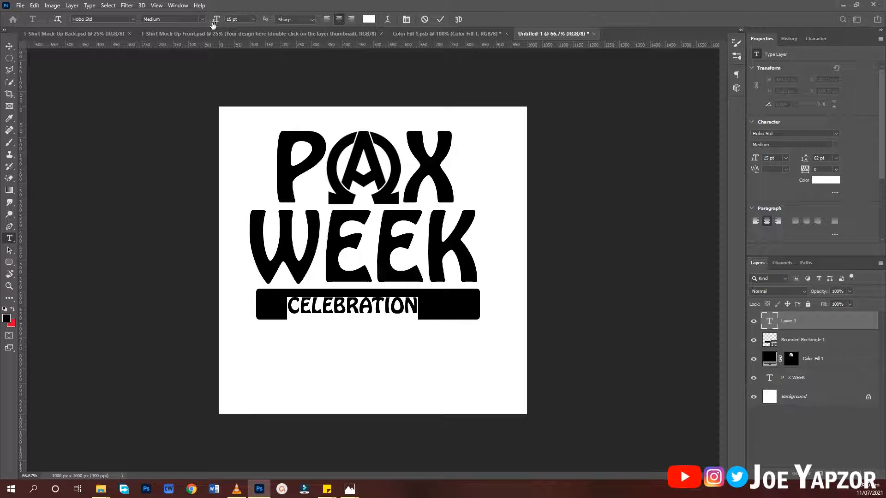
# - Enlarge the CELEBRATION text to 21 pt and reposition it over the middle of the black bar
pyautogui.moveTo(215, 25); pyautogui.dragTo(218, 26)
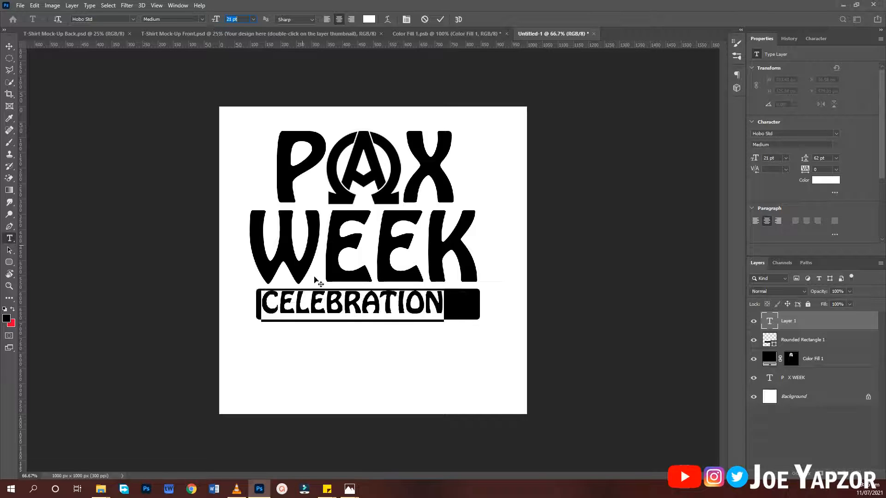
pyautogui.moveTo(332, 365); pyautogui.dragTo(339, 360)
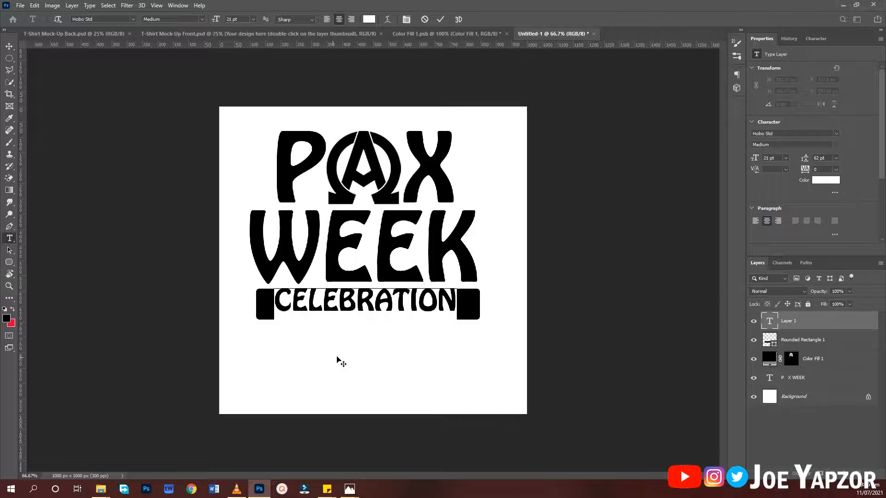
pyautogui.click(441, 19)
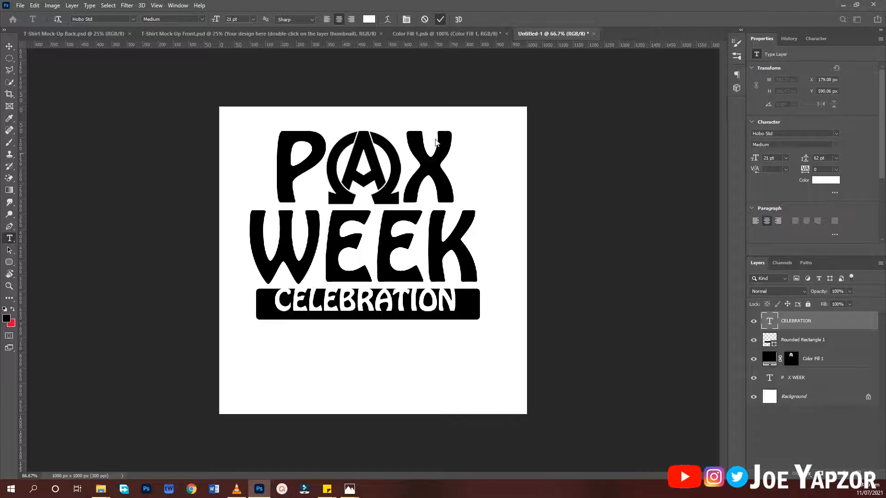
# - Change the CELEBRATION text's font to SF Comic Script Regular
pyautogui.click(819, 38)
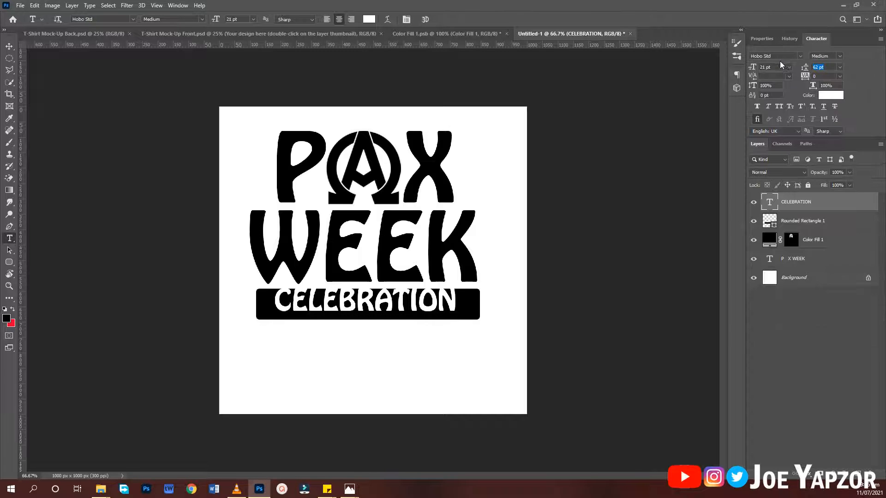
pyautogui.click(773, 56)
pyautogui.write('SF Comic')
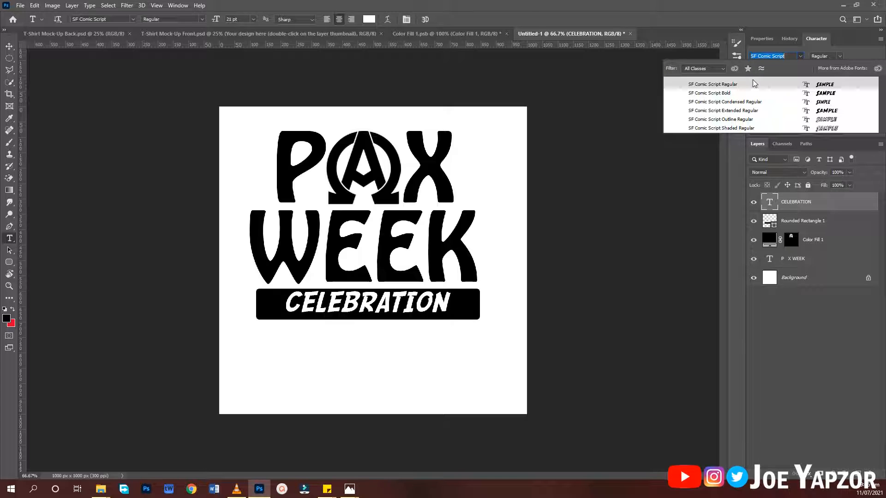
pyautogui.click(752, 81)
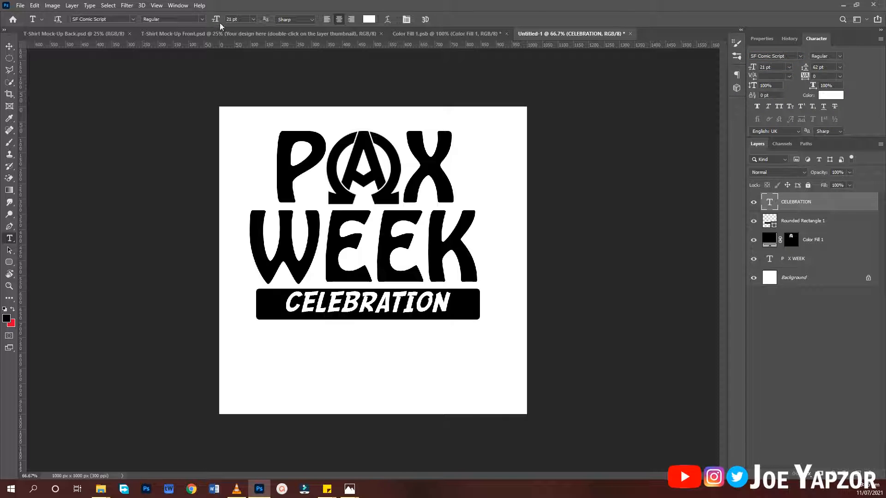
# - Enlarge the CELEBRATION text to about 25 pt and position it inside the black bar
pyautogui.moveTo(218, 20); pyautogui.dragTo(211, 19)
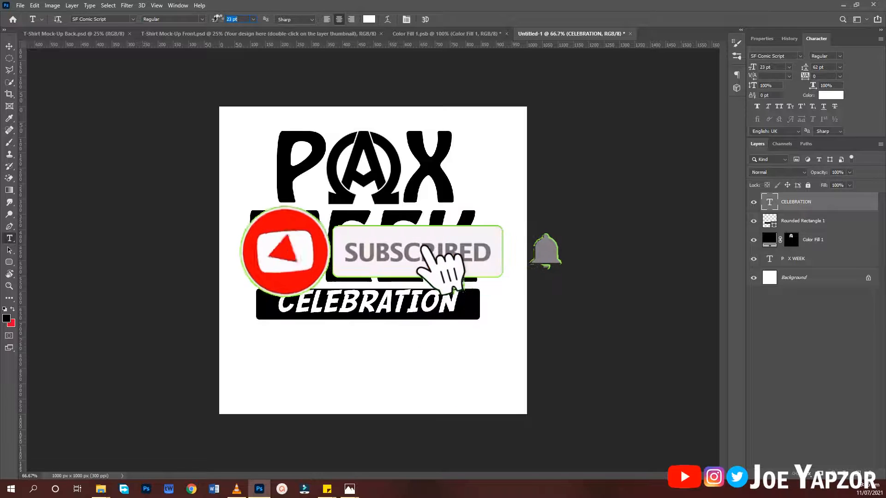
pyautogui.click(9, 46)
pyautogui.moveTo(371, 305); pyautogui.dragTo(366, 308)
pyautogui.moveTo(454, 290)
pyautogui.mouseDown()
pyautogui.moveTo(468, 286)
pyautogui.moveTo(449, 299)
pyautogui.mouseUp()
pyautogui.press('Return')
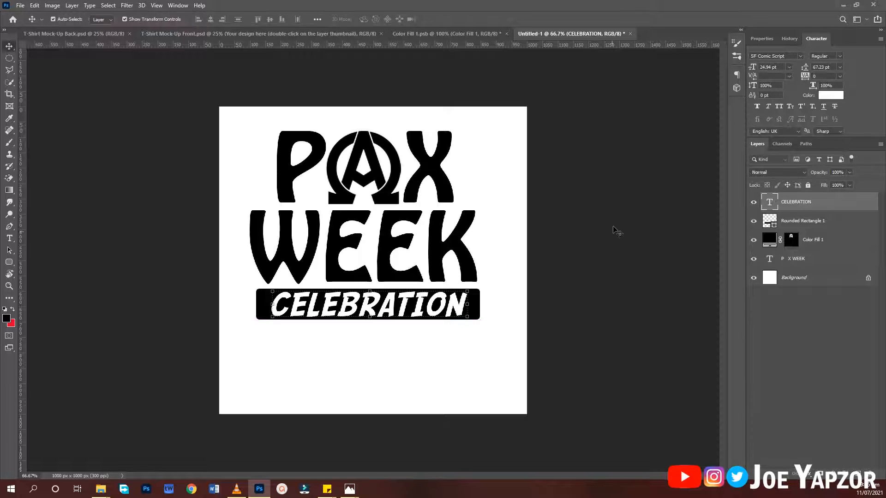
pyautogui.click(617, 231)
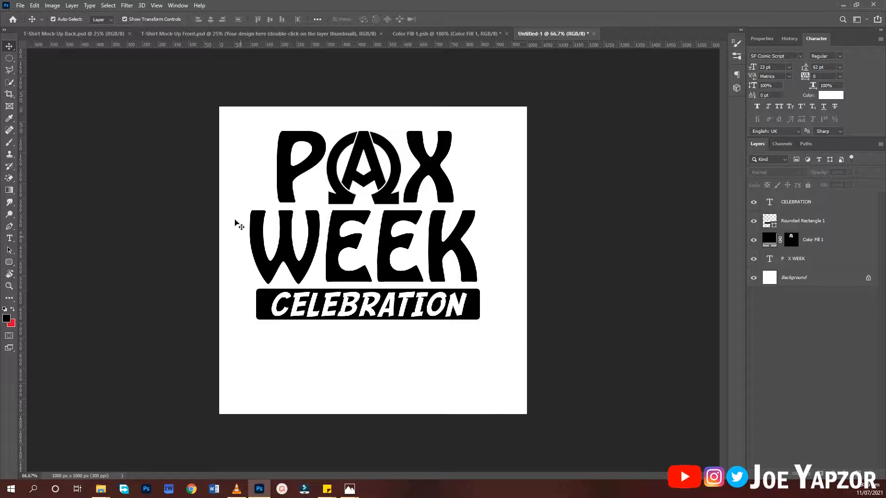
# - Group the PAX WEEK text layer with the alpha-omega emblem layer
pyautogui.click(391, 159)
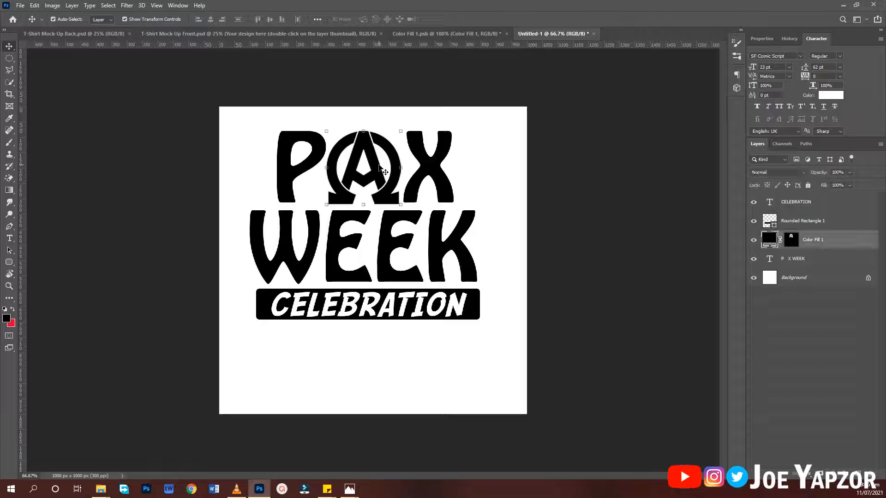
pyautogui.keyDown('shift'); pyautogui.click(816, 226); pyautogui.keyUp('shift')
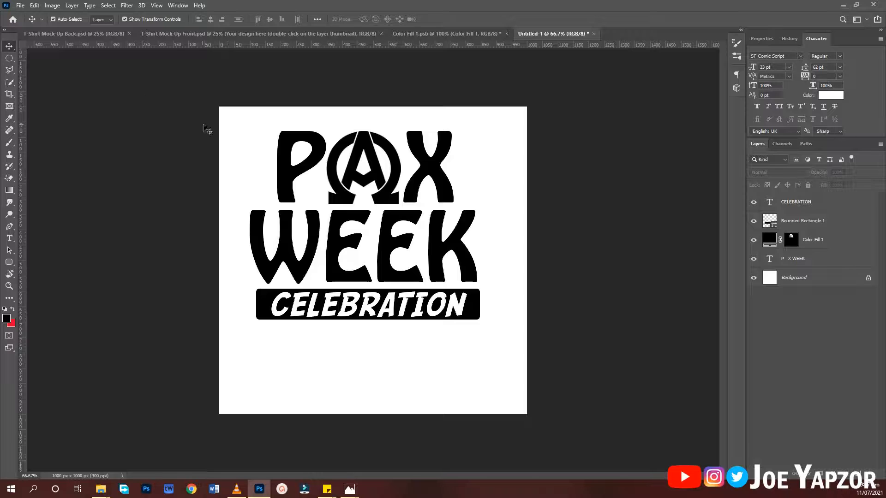
pyautogui.moveTo(220, 125); pyautogui.dragTo(503, 249)
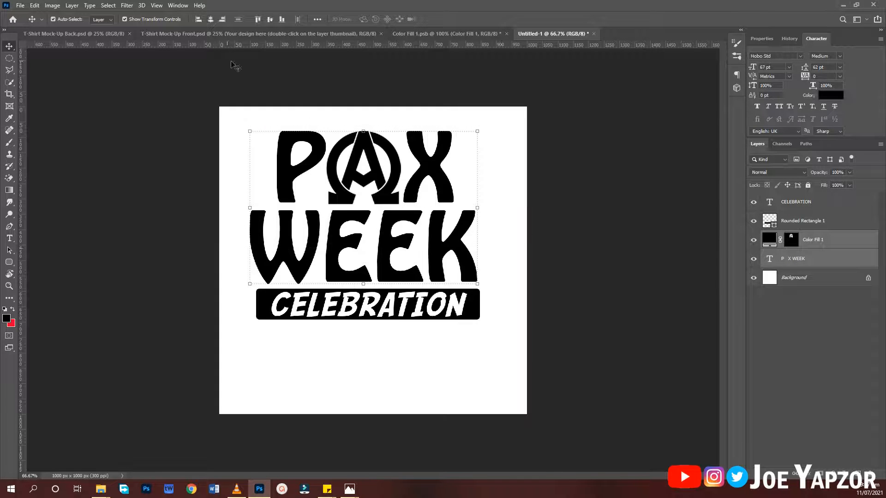
pyautogui.hotkey('ctrl', 'g')
pyautogui.click(149, 88)
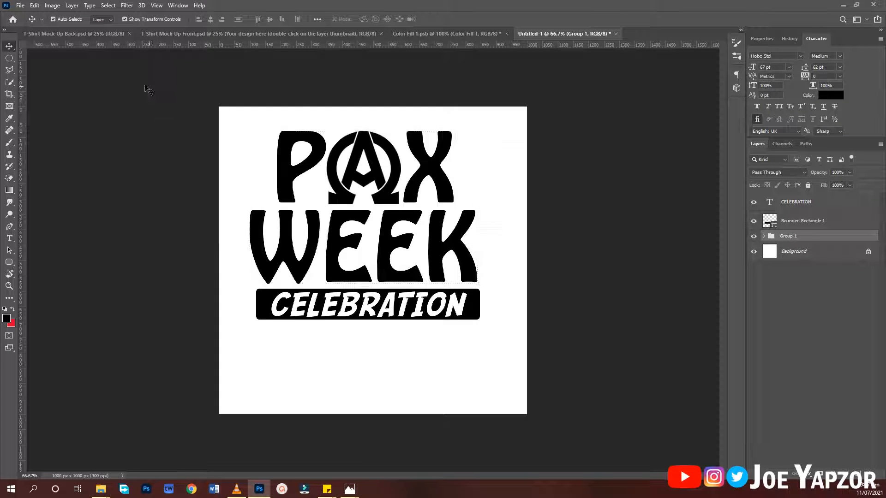
# - Set the Move tool's auto-select to Group and check that the PAX WEEK lettering and emblem select together
pyautogui.click(97, 20)
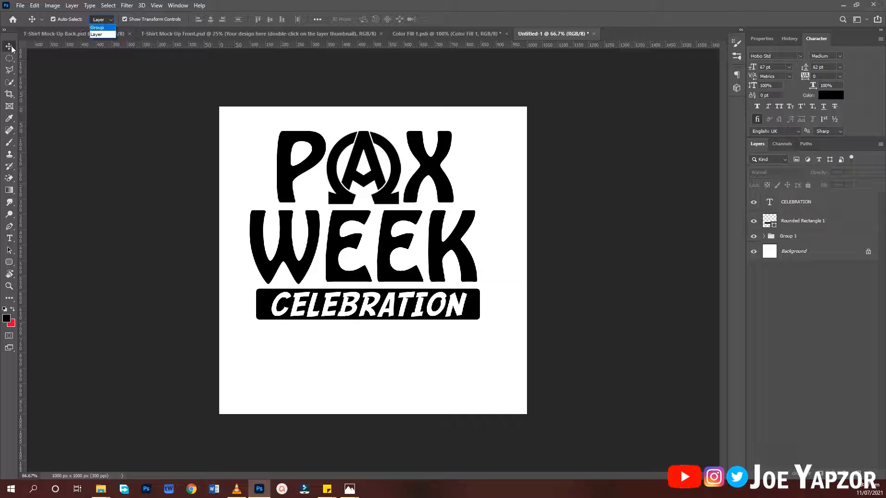
pyautogui.click(97, 28)
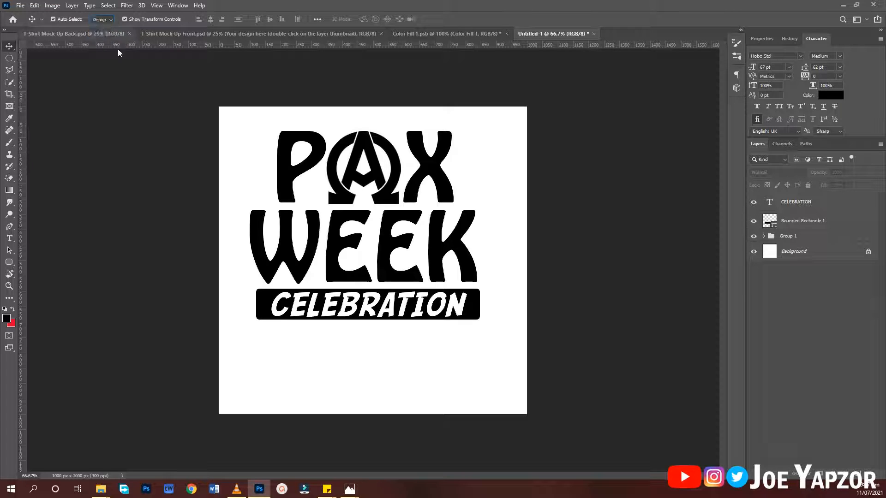
pyautogui.click(431, 184)
pyautogui.moveTo(386, 182)
pyautogui.mouseDown()
pyautogui.moveTo(389, 174)
pyautogui.moveTo(348, 195)
pyautogui.moveTo(373, 182)
pyautogui.mouseUp()
pyautogui.click(586, 208)
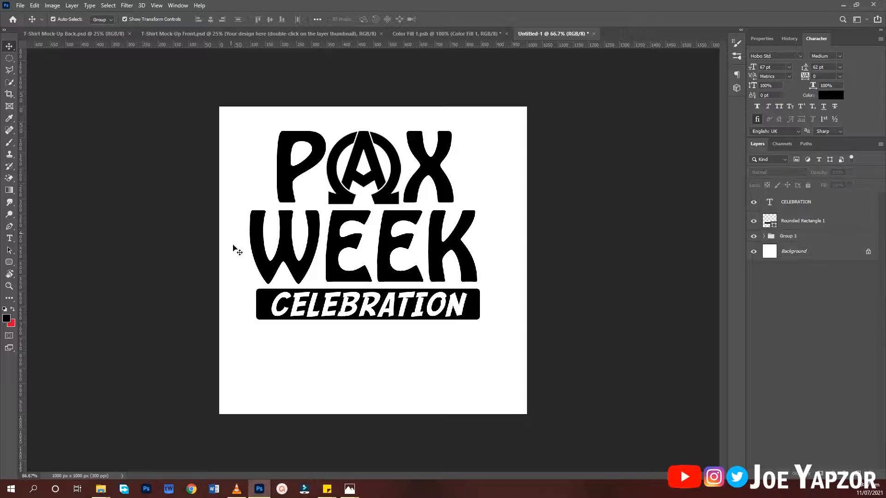
# - Align the horizontal centres of the CELEBRATION text, the black bar and the PAX WEEK group
pyautogui.moveTo(198, 149); pyautogui.dragTo(505, 339)
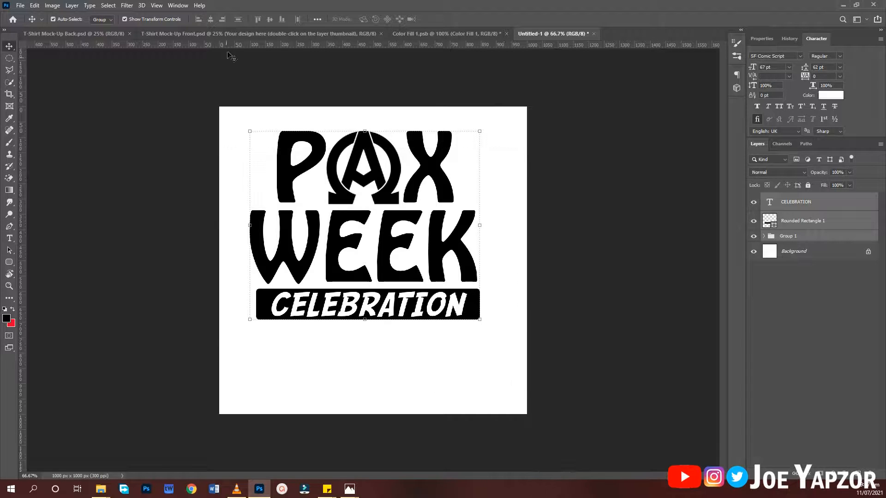
pyautogui.click(210, 19)
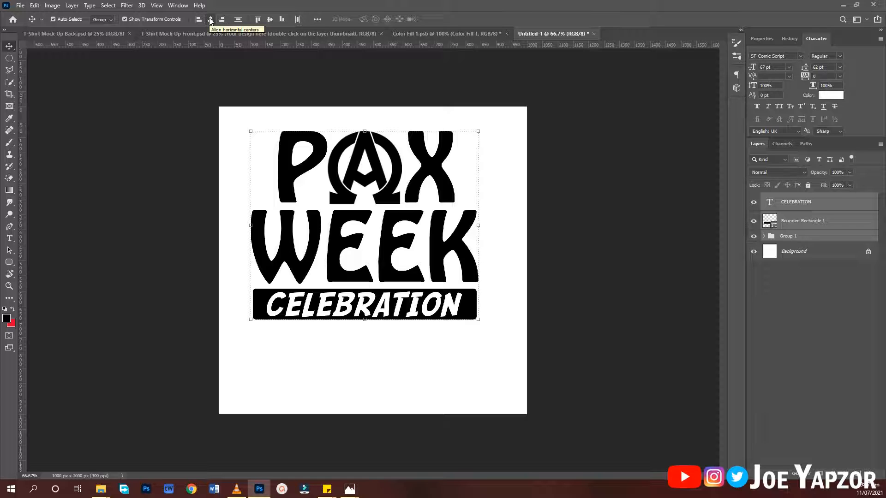
pyautogui.click(587, 276)
# - Scale the whole design up to about 105%, move it slightly higher on the canvas and group its layers
pyautogui.moveTo(246, 151); pyautogui.dragTo(491, 378)
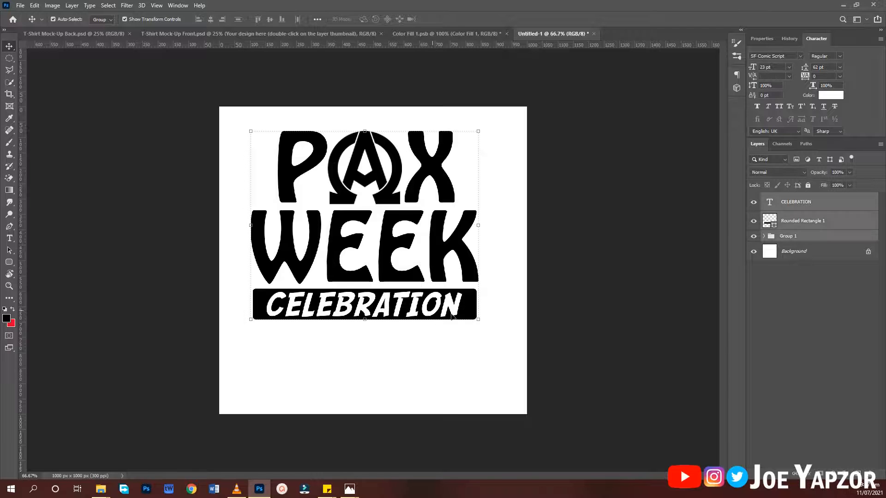
pyautogui.moveTo(478, 319); pyautogui.dragTo(489, 328)
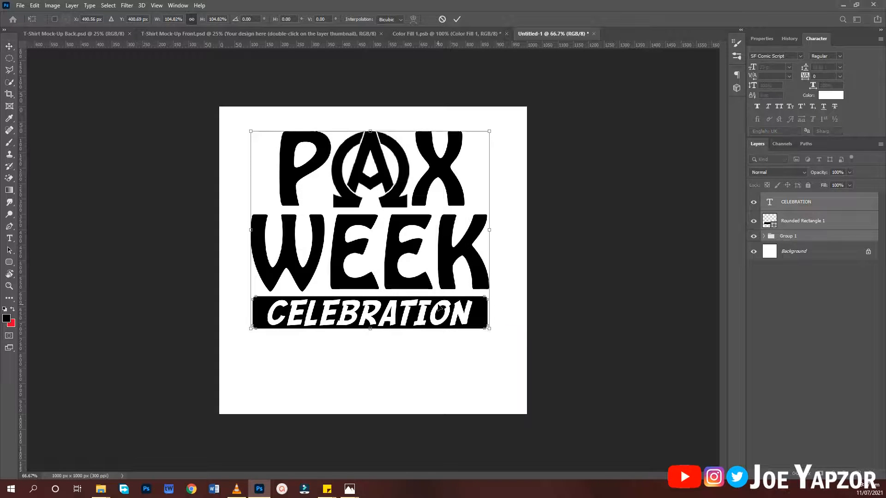
pyautogui.press('Return')
pyautogui.moveTo(220, 152); pyautogui.dragTo(413, 308)
pyautogui.hotkey('ctrl', 'g')
pyautogui.click(556, 365)
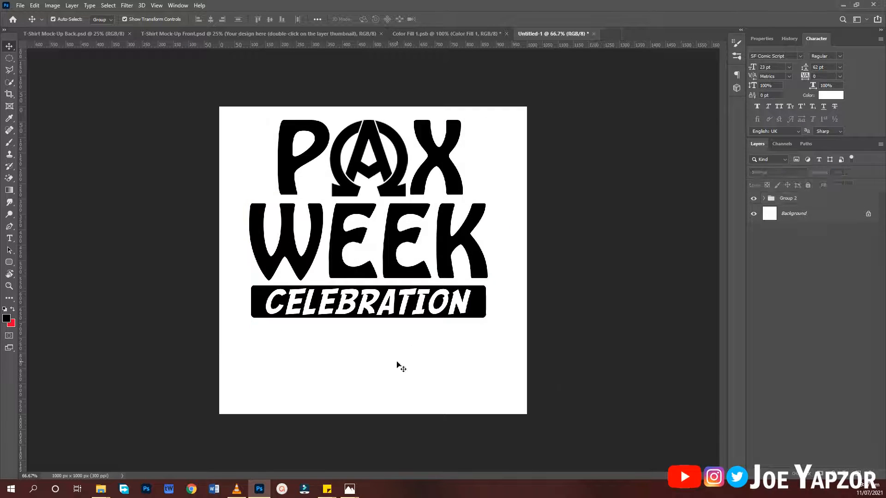
# - Start a new text layer below the black bar and set its text colour to black (000000)
pyautogui.press('t')
pyautogui.click(243, 372)
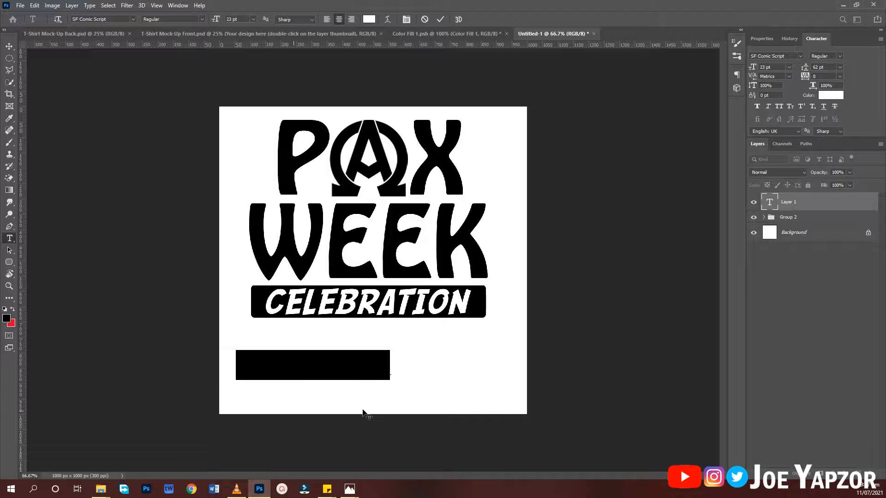
pyautogui.write('20')
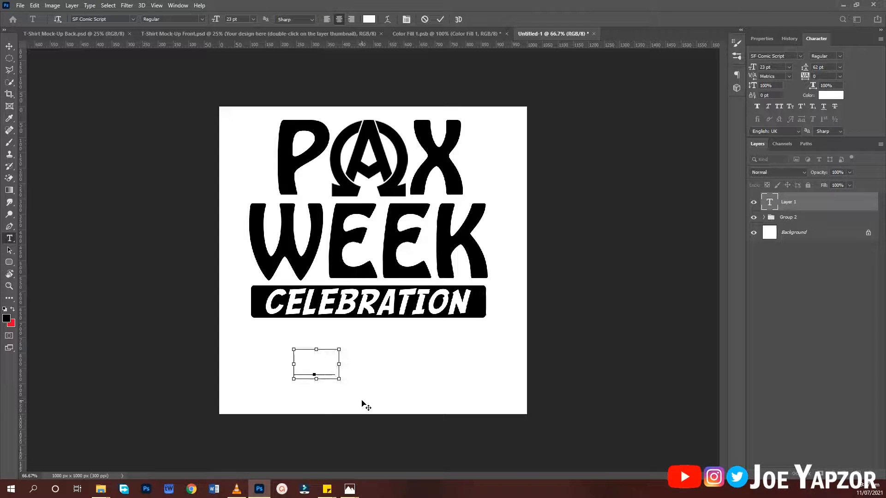
pyautogui.hotkey('ctrl', 'a')
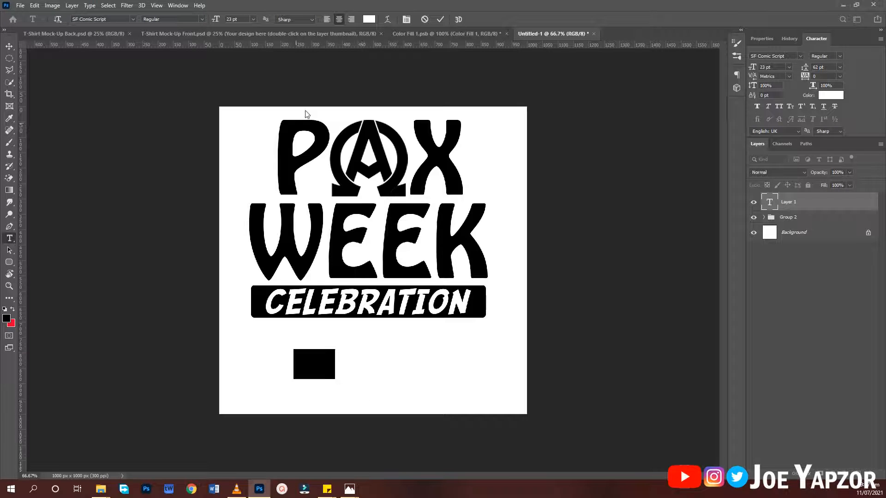
pyautogui.click(368, 19)
pyautogui.write('000000')
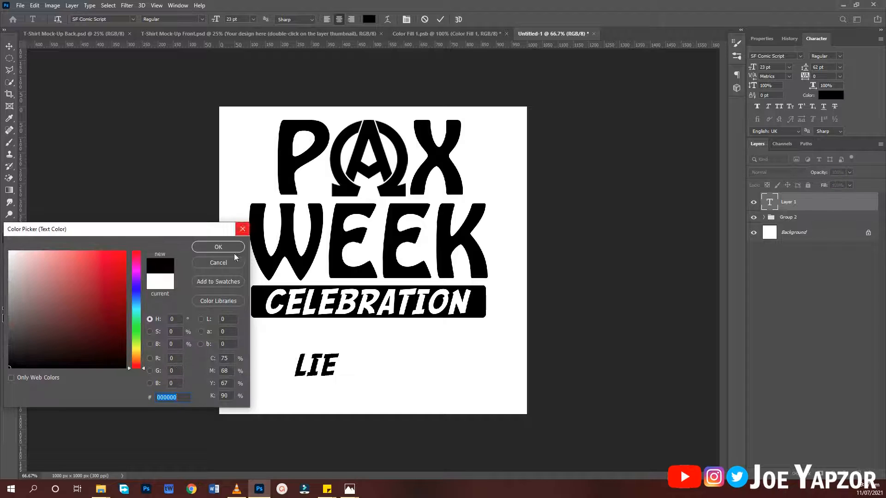
pyautogui.click(233, 252)
# - Replace the new layer's placeholder letters with the text LIBERATION FOR PEACE
pyautogui.press('BackSpace')
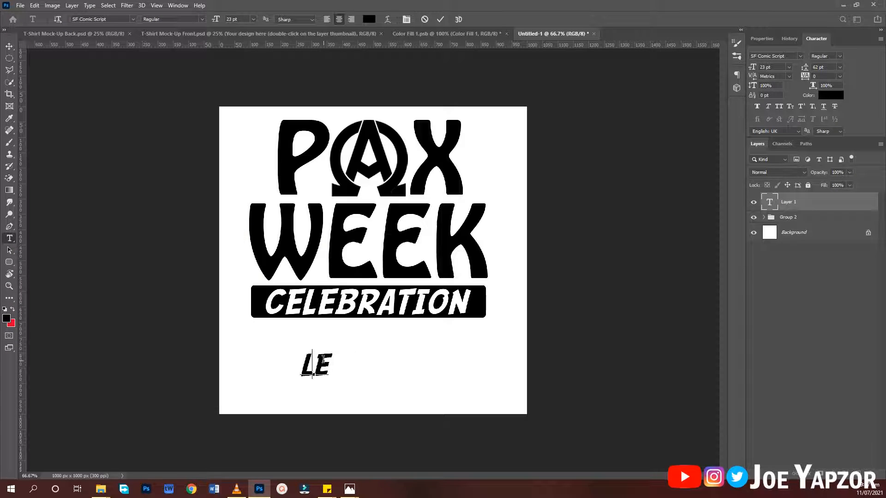
pyautogui.press('Delete')
pyautogui.write('IBERAT')
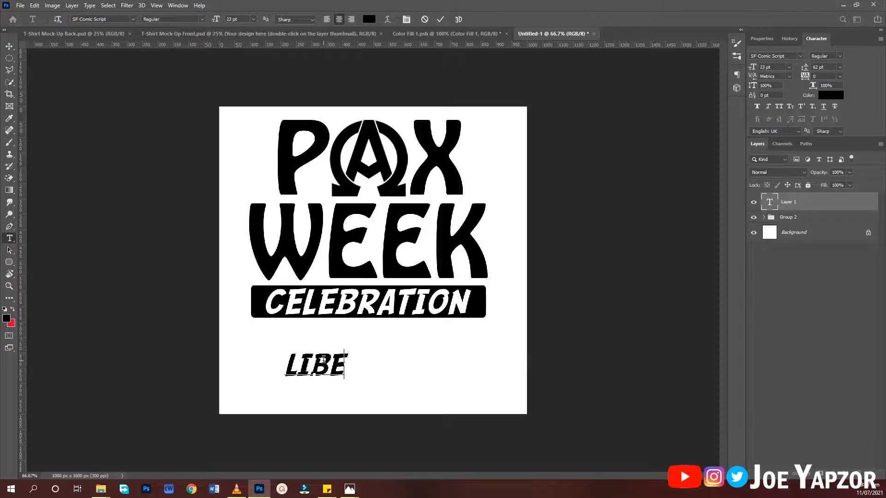
pyautogui.write('ION ')
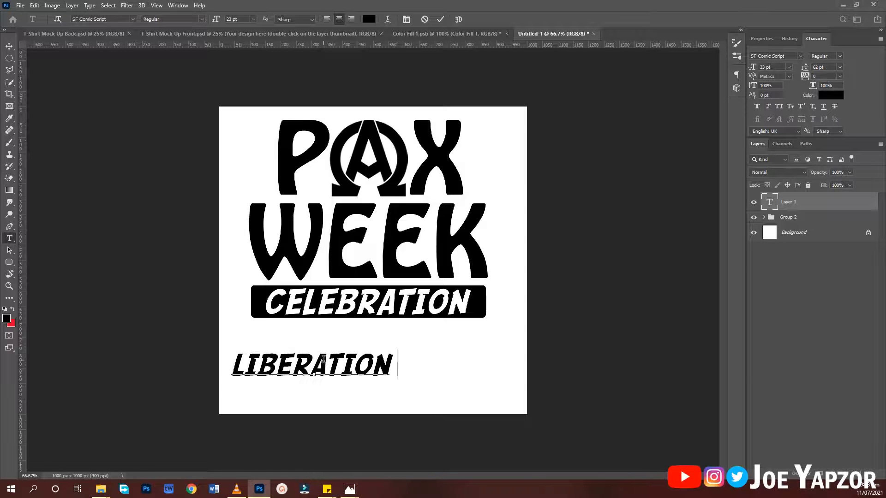
pyautogui.write('FOR PEACE')
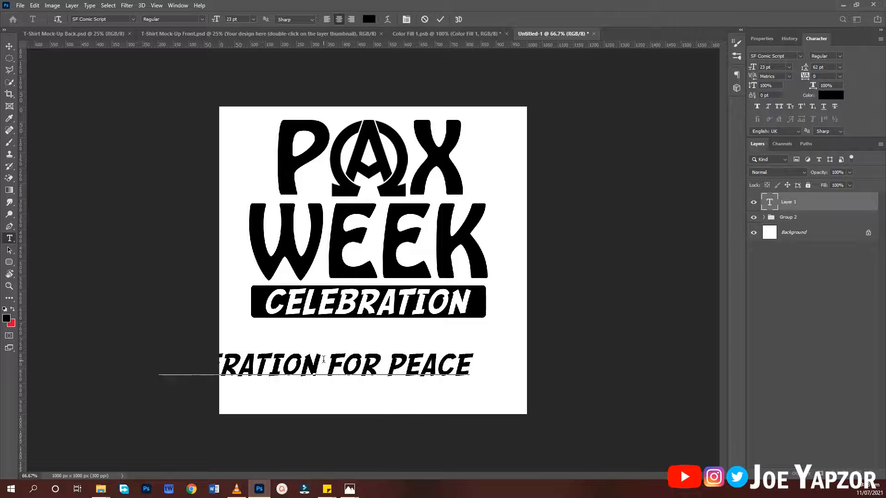
# - Move the LIBERATION FOR PEACE text to the middle of the canvas's lower part and set its size to 20 pt
pyautogui.moveTo(355, 408); pyautogui.dragTo(411, 421)
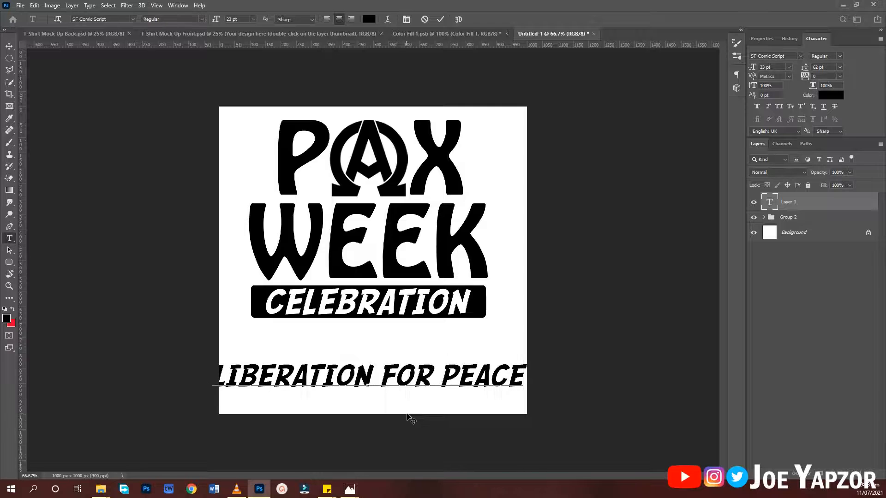
pyautogui.hotkey('ctrl', 'a')
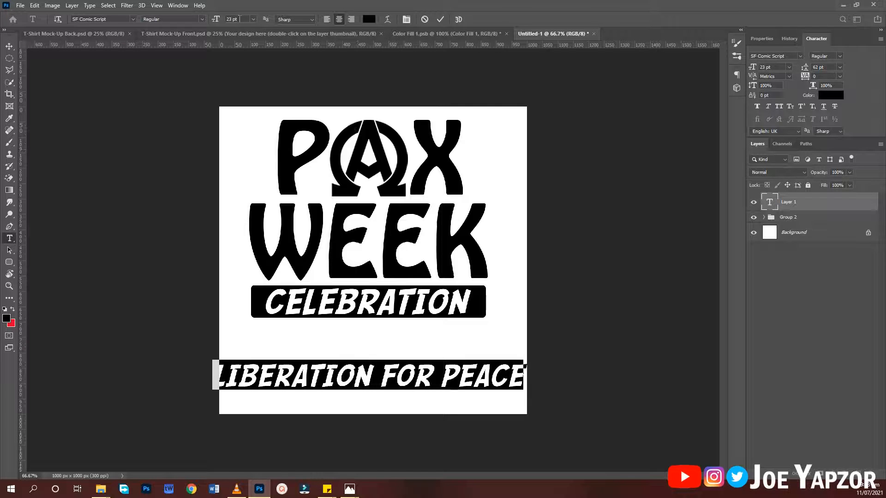
pyautogui.moveTo(239, 19); pyautogui.dragTo(224, 19)
pyautogui.write('20')
pyautogui.press('Return')
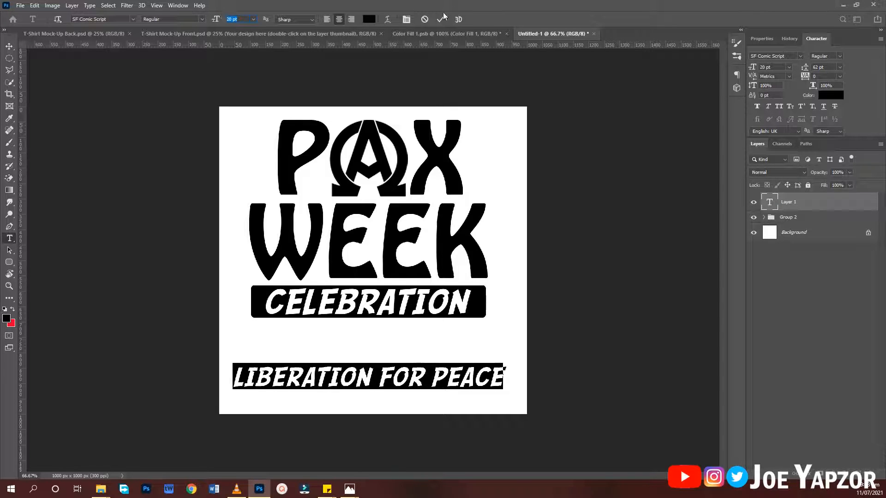
# - Change the LIBERATION FOR PEACE text's font to Hobo Std Medium and nudge the text slightly right and down
pyautogui.click(104, 19)
pyautogui.write('HOBO')
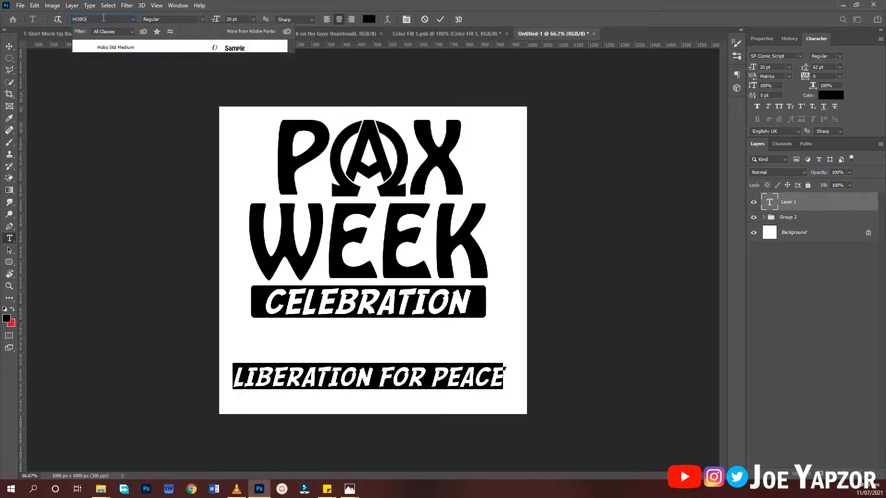
pyautogui.click(157, 45)
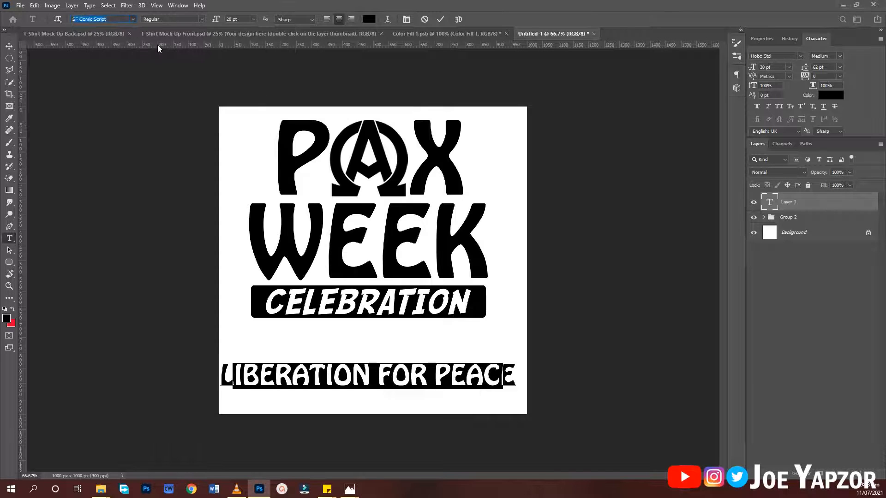
pyautogui.click(9, 46)
pyautogui.moveTo(411, 375)
pyautogui.mouseDown()
pyautogui.moveTo(406, 356)
pyautogui.moveTo(415, 379)
pyautogui.mouseUp()
pyautogui.click(617, 300)
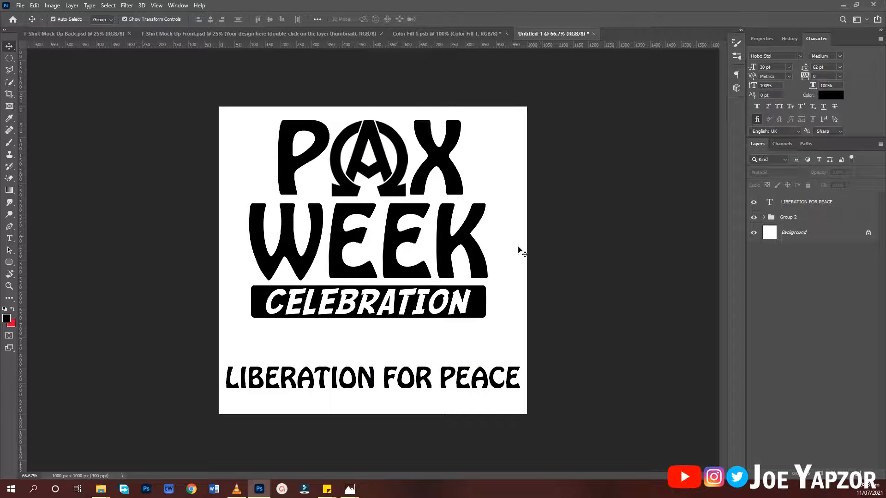
pyautogui.click(461, 300)
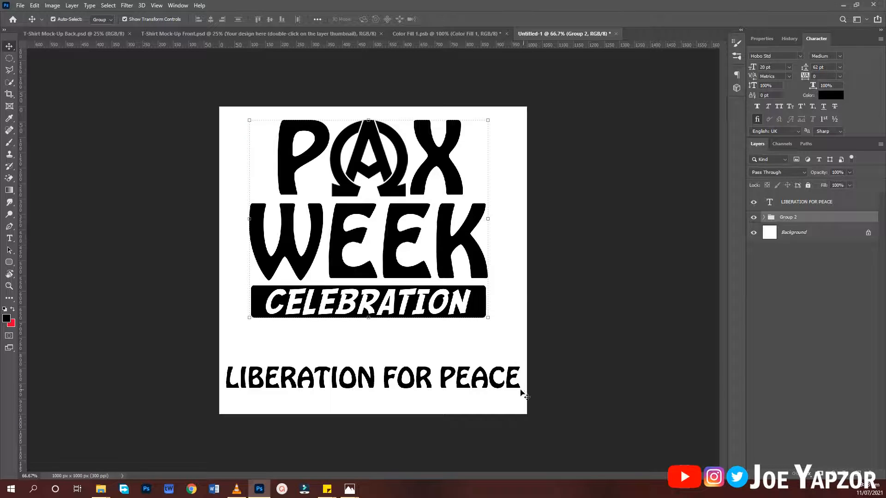
pyautogui.click(502, 388)
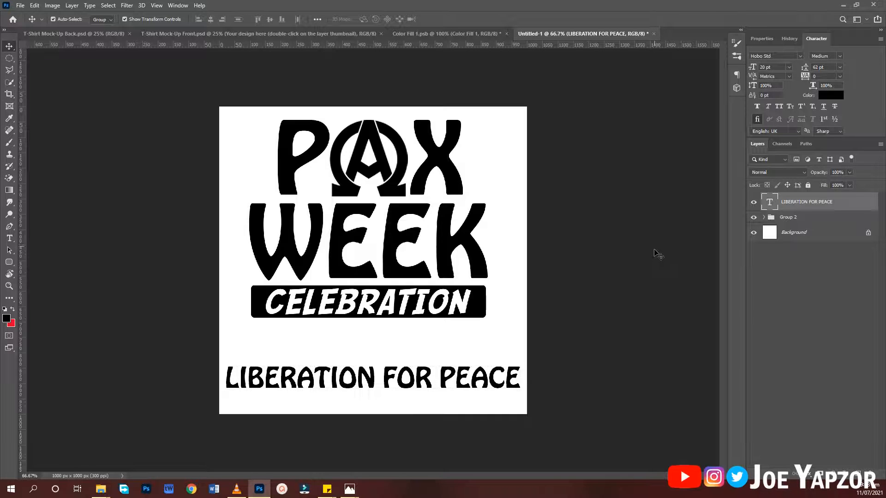
pyautogui.click(615, 233)
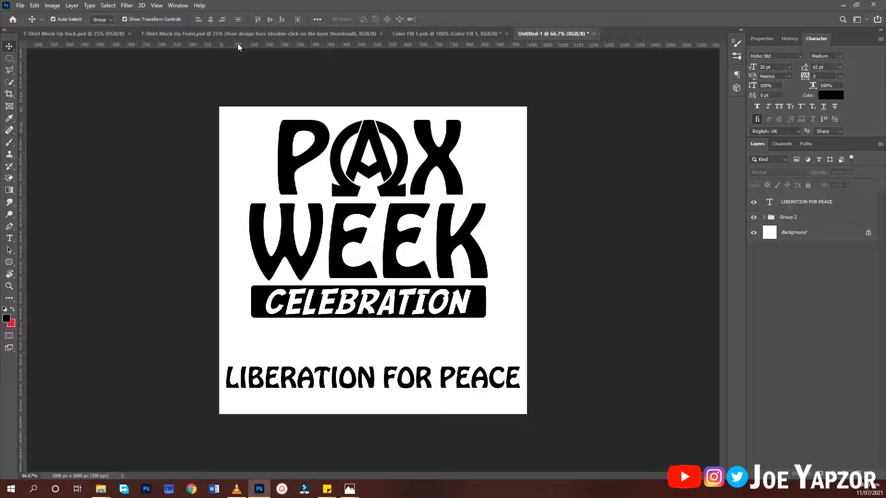
# - Switch to T-Shirt Mock-Up Front.psd and open the contents of its "Your design here" smart object
pyautogui.click(226, 34)
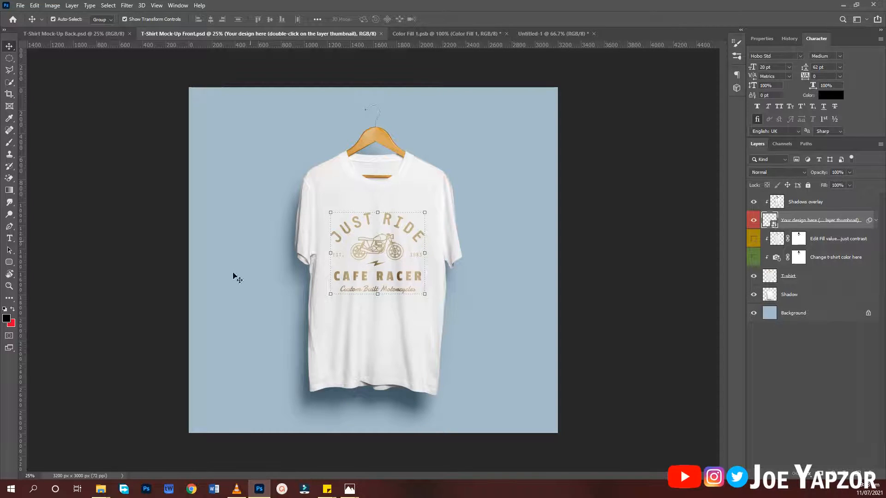
pyautogui.click(646, 171)
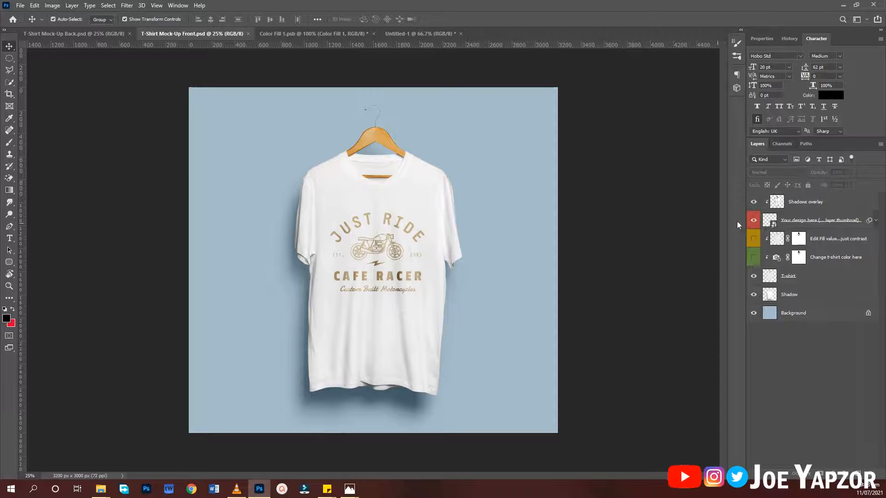
pyautogui.click(821, 224)
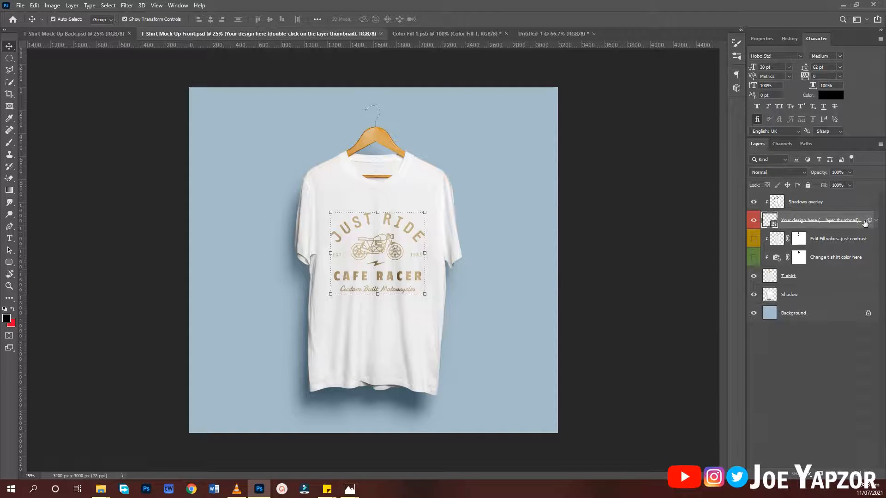
pyautogui.doubleClick(768, 220)
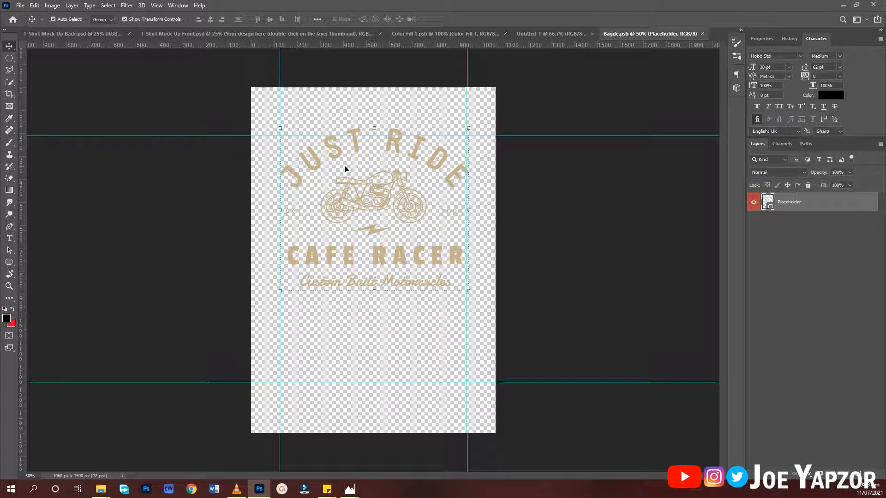
pyautogui.click(430, 35)
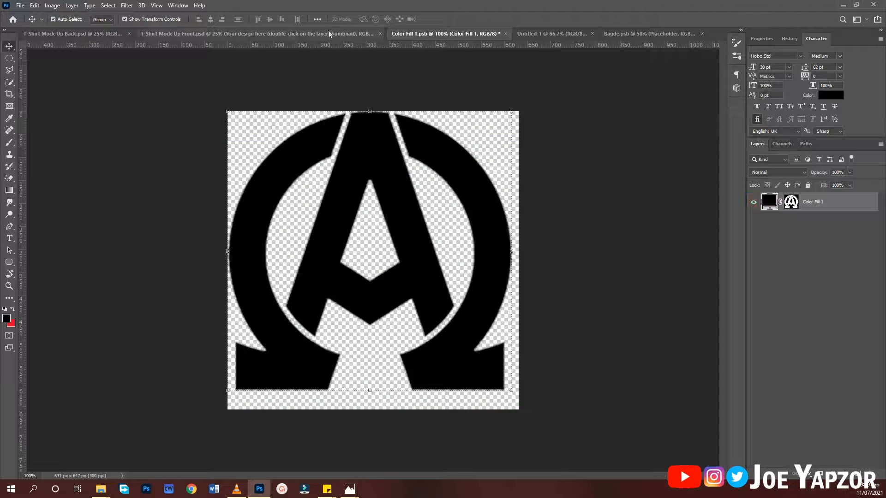
pyautogui.click(279, 34)
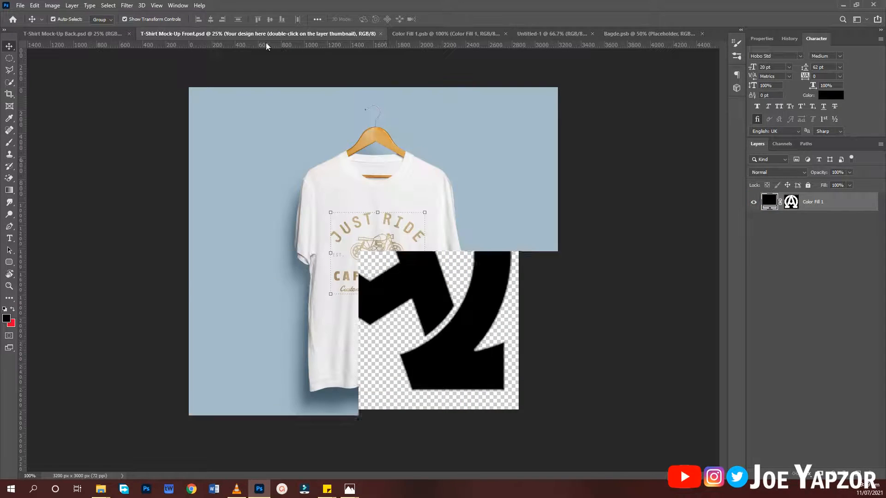
pyautogui.click(69, 36)
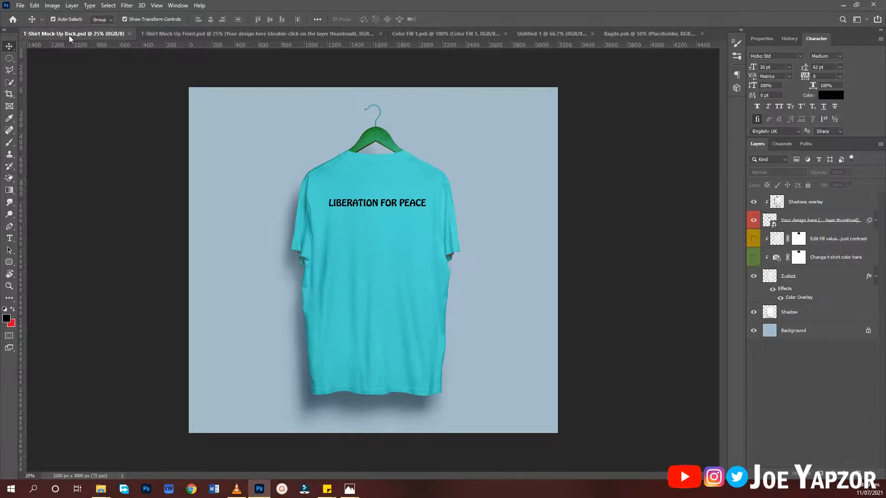
# - Copy the PAX WEEK CELEBRATION group from Untitled-1 into Bagde.psb and fit it over the placeholder between the vertical guides
pyautogui.click(539, 29)
pyautogui.moveTo(395, 182); pyautogui.dragTo(396, 32)
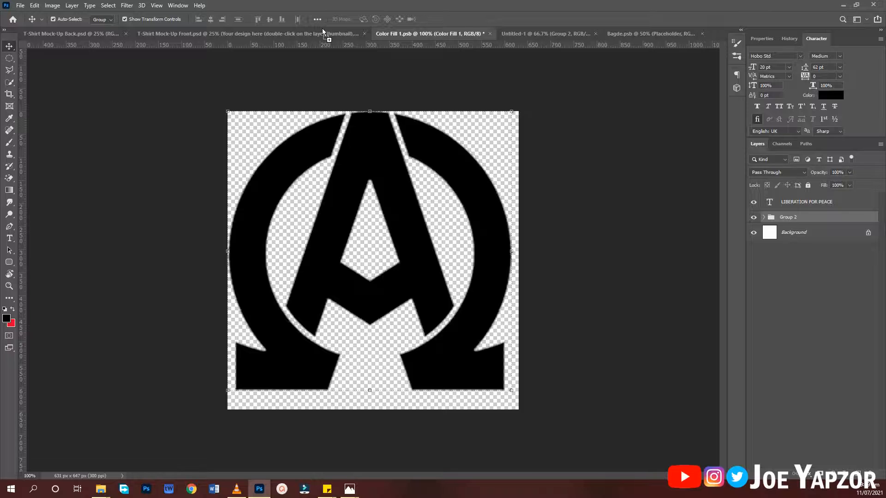
pyautogui.moveTo(322, 28); pyautogui.dragTo(626, 31)
pyautogui.moveTo(421, 210); pyautogui.dragTo(384, 198)
pyautogui.hotkey('ctrl', 't')
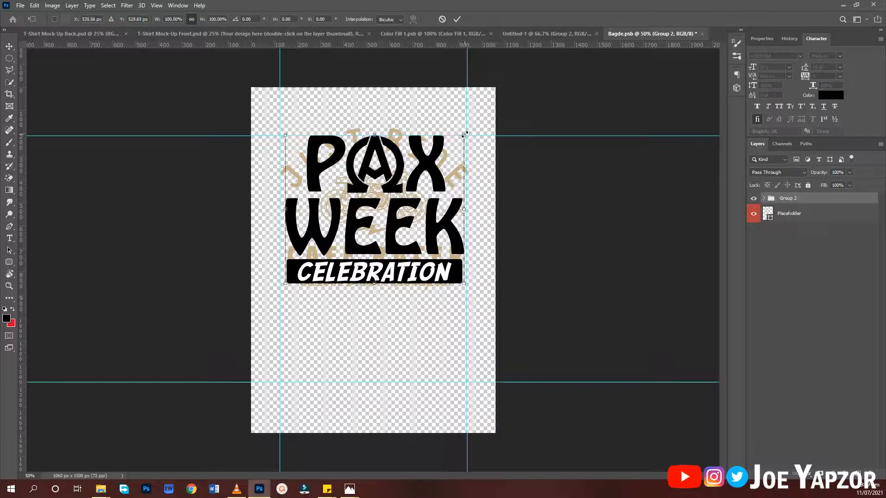
pyautogui.moveTo(464, 135); pyautogui.dragTo(445, 156)
pyautogui.press('Return')
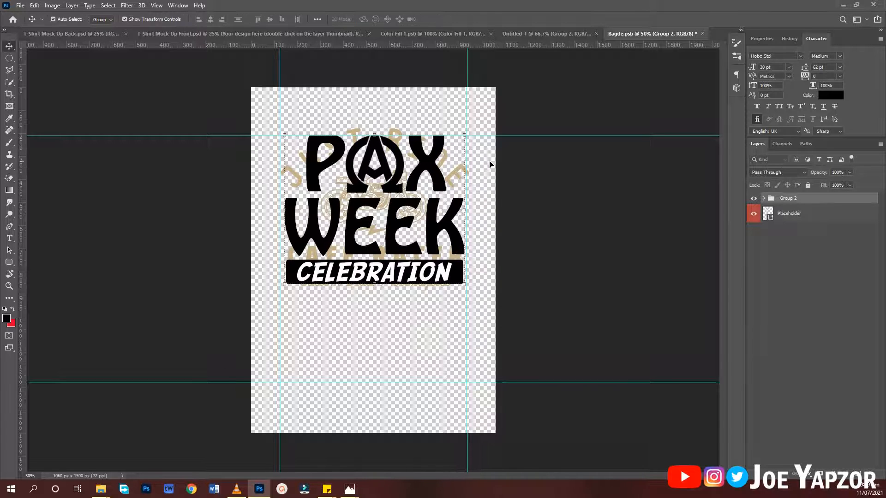
# - Hide the Placeholder layer and shift the PAX WEEK CELEBRATION group slightly left to centre it between the guides
pyautogui.click(754, 216)
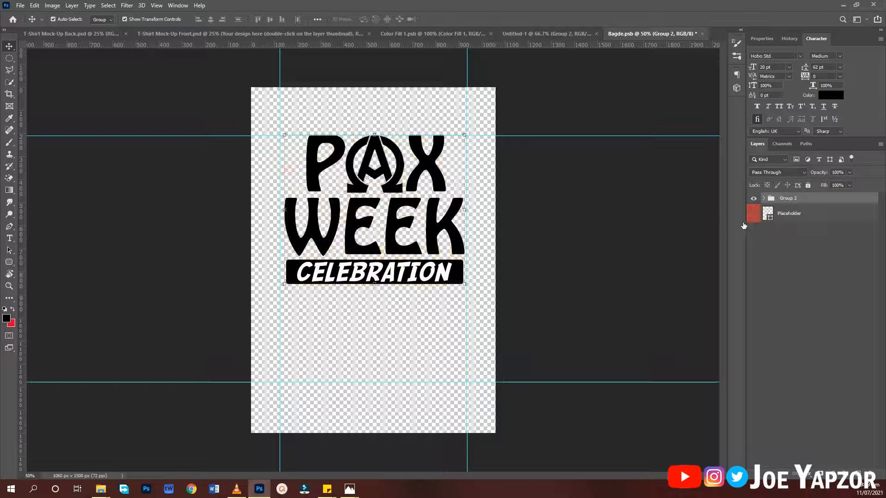
pyautogui.click(648, 196)
pyautogui.moveTo(409, 195); pyautogui.dragTo(407, 195)
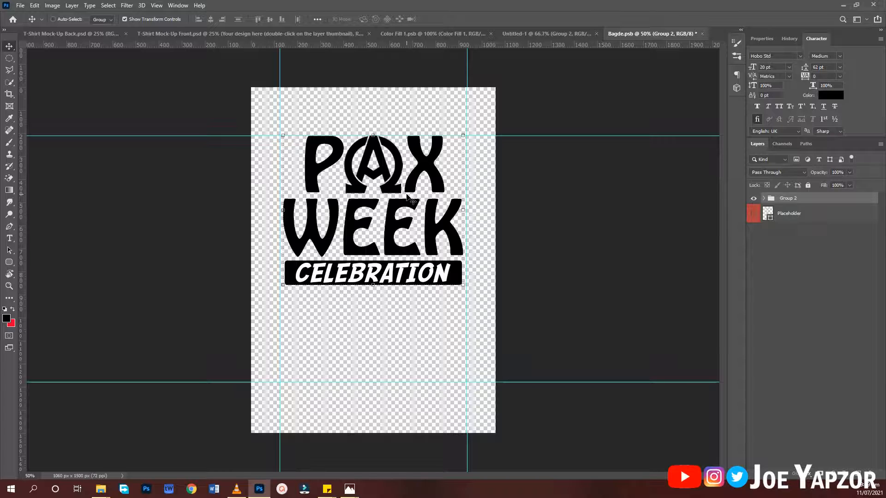
# - Save the Bagde.psb smart object and return to the T-shirt front mock-up to check the design
pyautogui.hotkey('ctrl', 's')
pyautogui.click(291, 278)
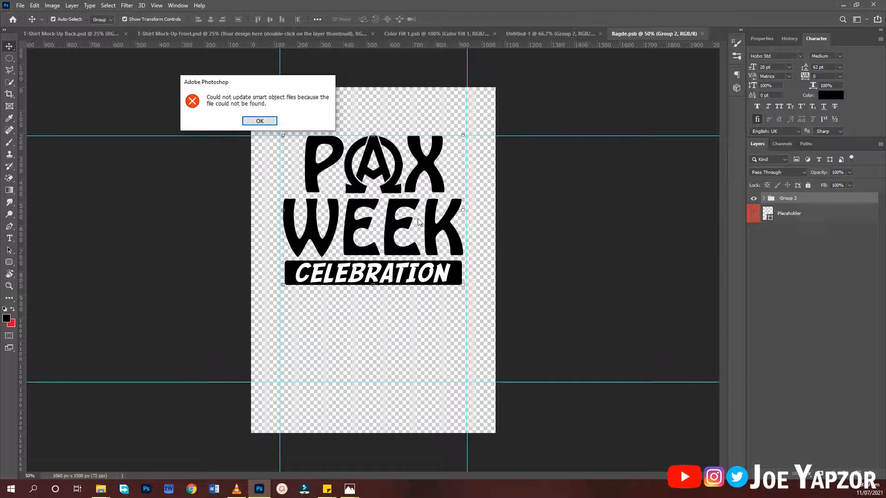
pyautogui.click(259, 121)
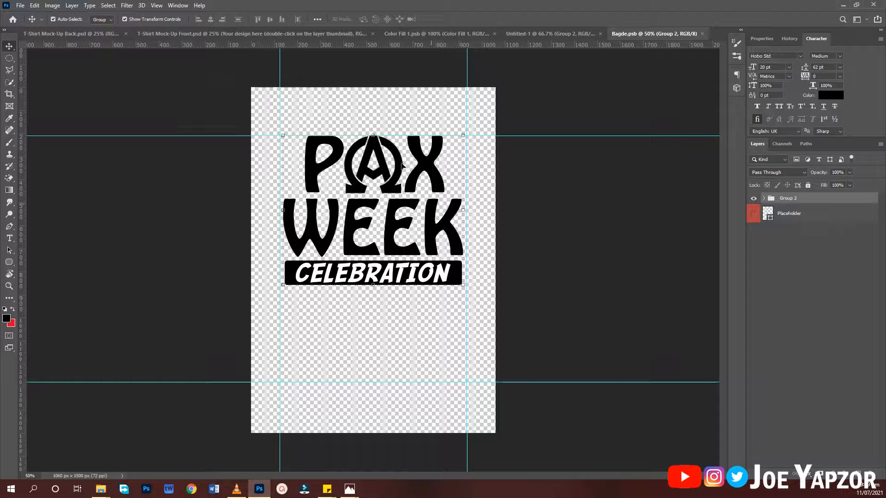
pyautogui.click(254, 34)
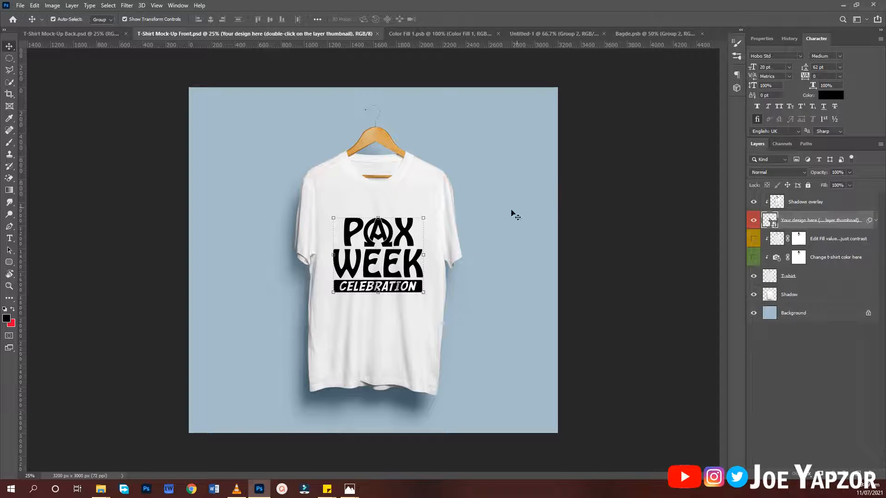
pyautogui.click(514, 187)
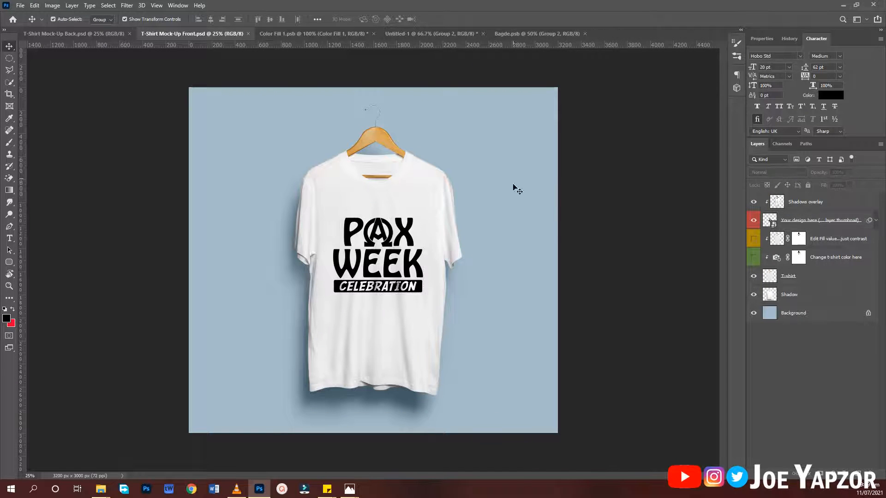
pyautogui.click(336, 38)
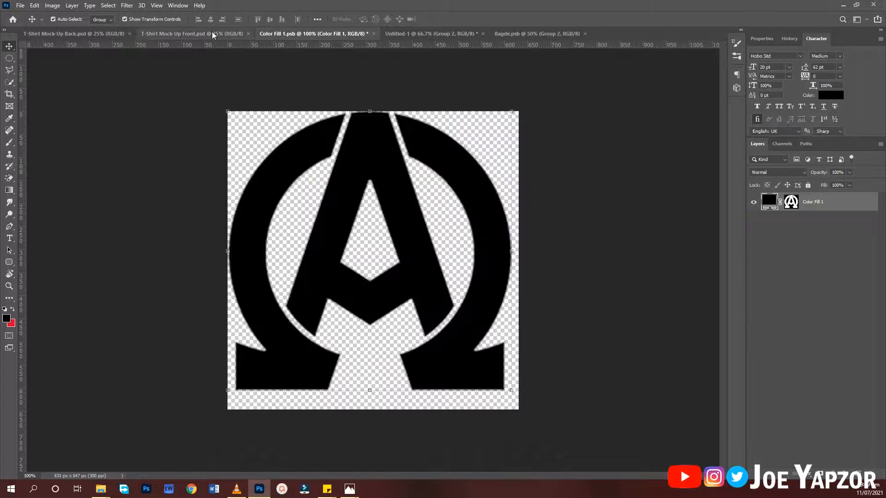
pyautogui.click(192, 34)
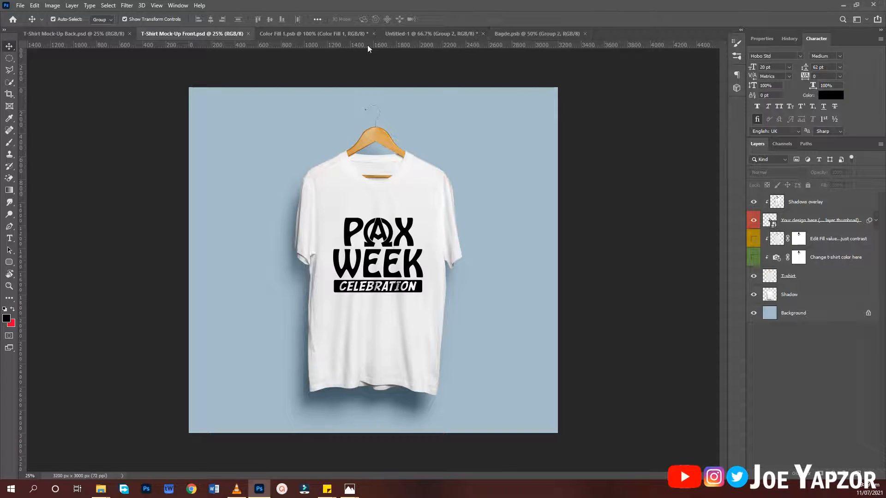
pyautogui.click(378, 260)
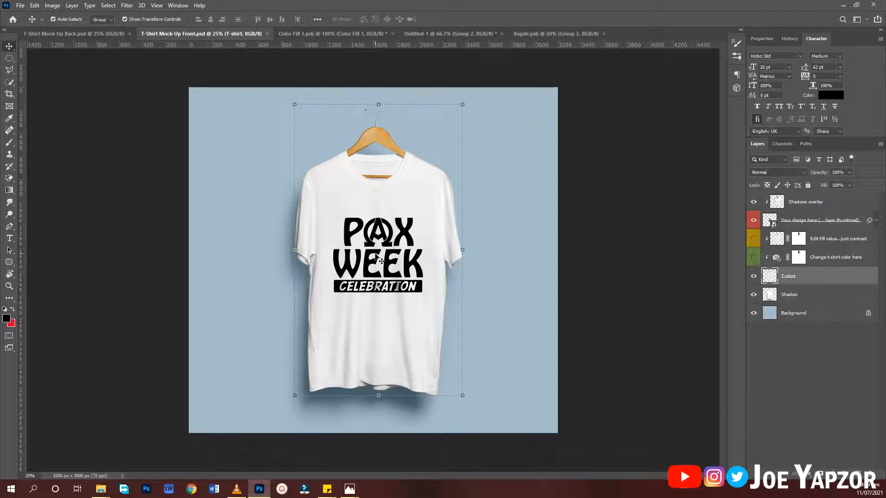
# - Scale the "Your design here" layer down to about 81% and centre it horizontally on the shirt's chest
pyautogui.click(798, 220)
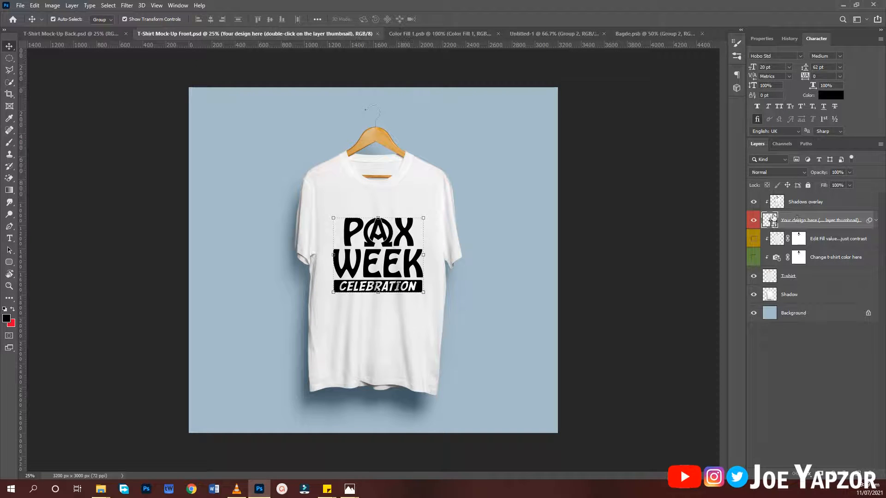
pyautogui.hotkey('ctrl', 't')
pyautogui.moveTo(419, 221); pyautogui.dragTo(403, 232)
pyautogui.moveTo(376, 297); pyautogui.dragTo(390, 275)
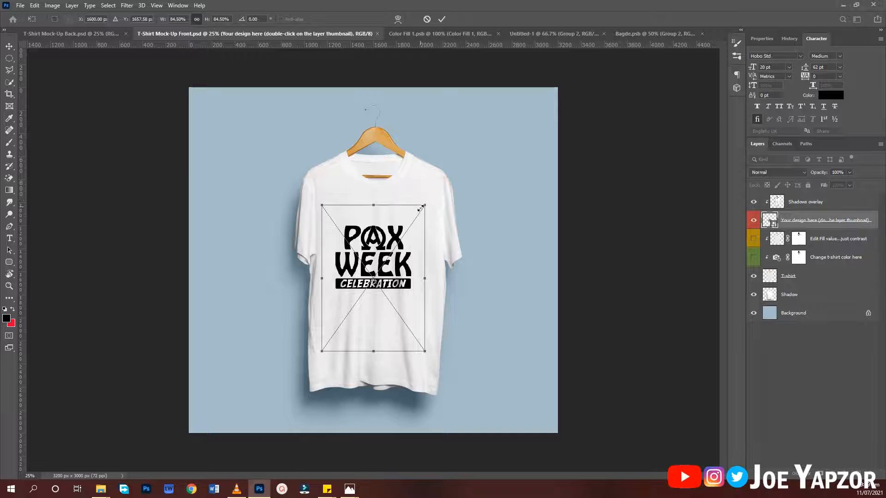
pyautogui.moveTo(420, 209); pyautogui.dragTo(416, 214)
pyautogui.moveTo(384, 245); pyautogui.dragTo(388, 241)
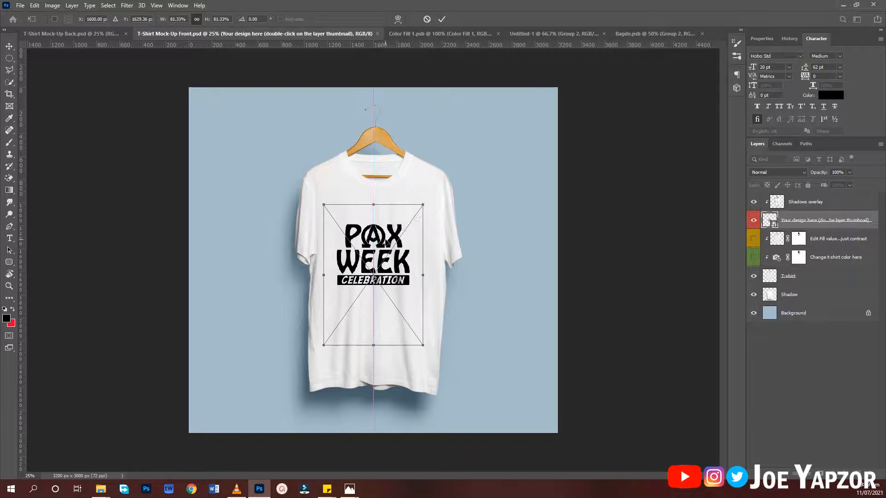
pyautogui.press('Return')
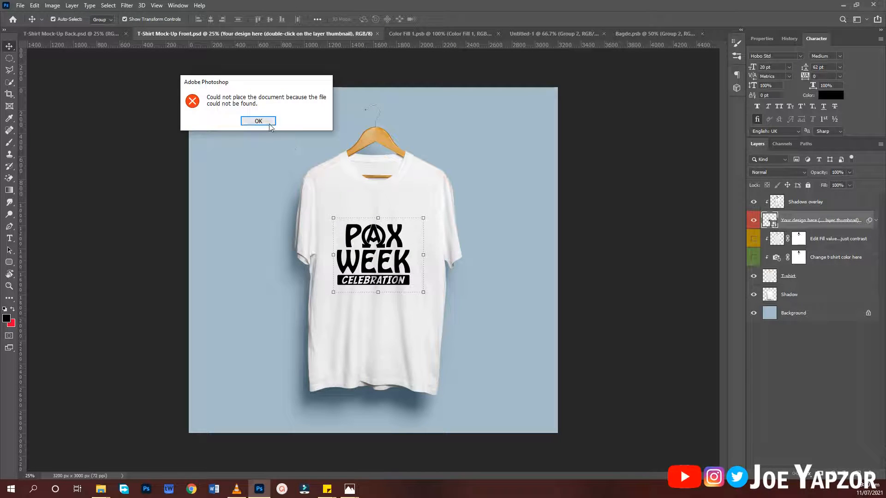
pyautogui.click(270, 124)
# - Reduce the shirt design further to about 72% and recentre it on the front of the shirt
pyautogui.moveTo(407, 222)
pyautogui.mouseDown()
pyautogui.moveTo(399, 225)
pyautogui.moveTo(406, 212)
pyautogui.moveTo(397, 218)
pyautogui.mouseUp()
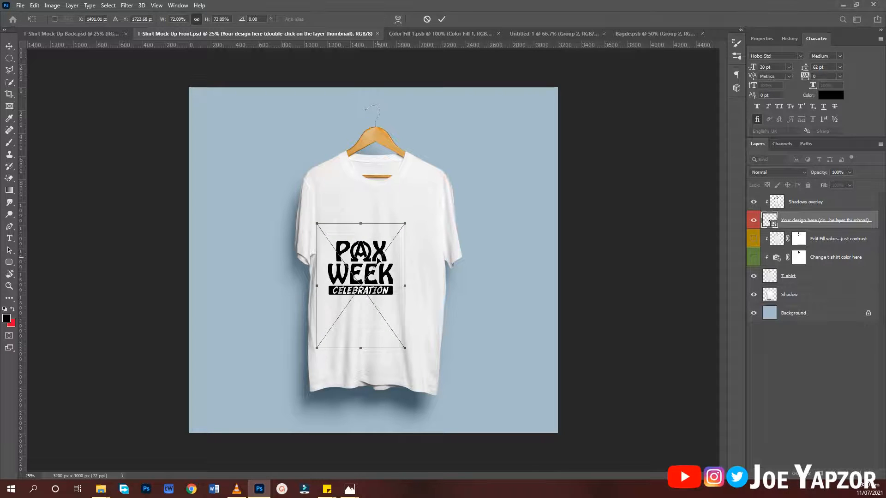
pyautogui.moveTo(376, 259); pyautogui.dragTo(388, 252)
pyautogui.press('Return')
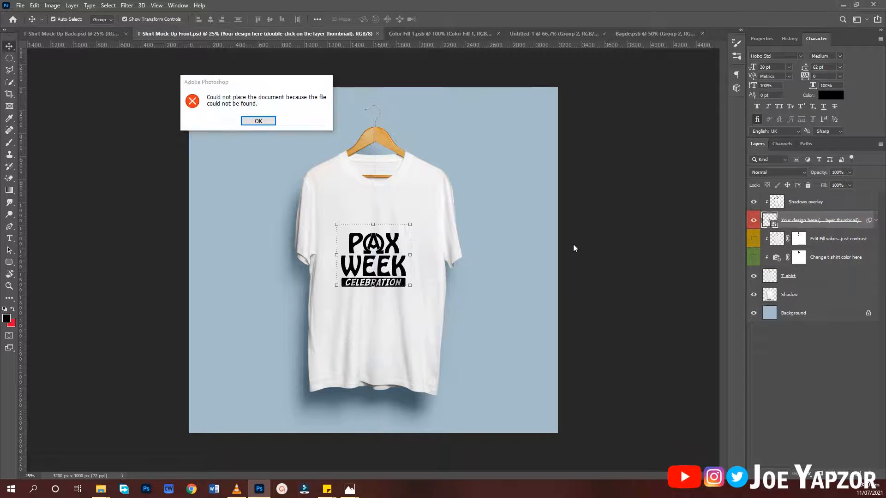
pyautogui.click(257, 121)
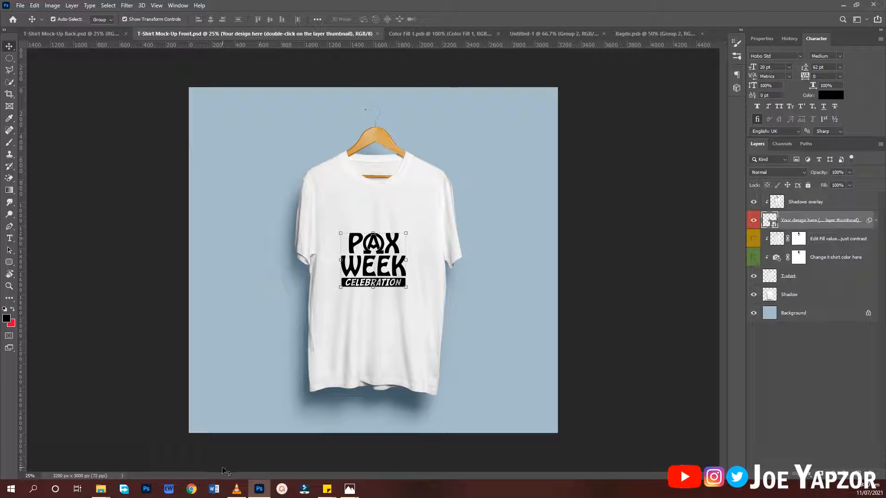
# - Place the PAX_ROMANA_CKT UTAS.png logo from the IMCS PAX ROMANA folder as a small badge on the shirt's upper right chest
pyautogui.moveTo(103, 488)
pyautogui.click(97, 442)
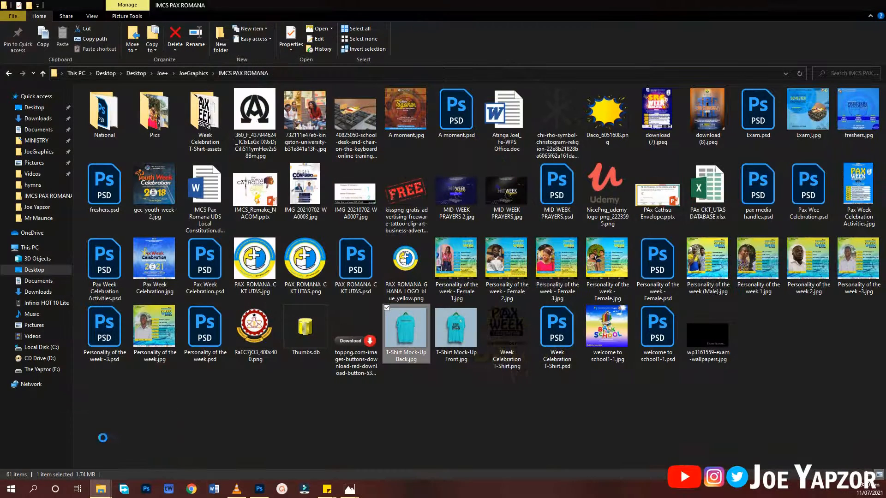
pyautogui.moveTo(317, 290); pyautogui.dragTo(415, 208)
pyautogui.press('Return')
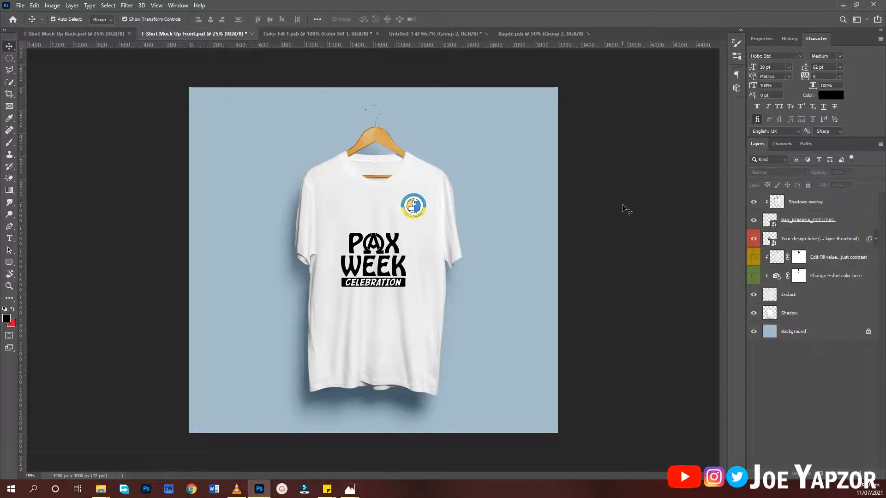
# - Switch to T-Shirt Mock-Up Back.psd and open the contents of its "Your design here" smart object
pyautogui.click(109, 34)
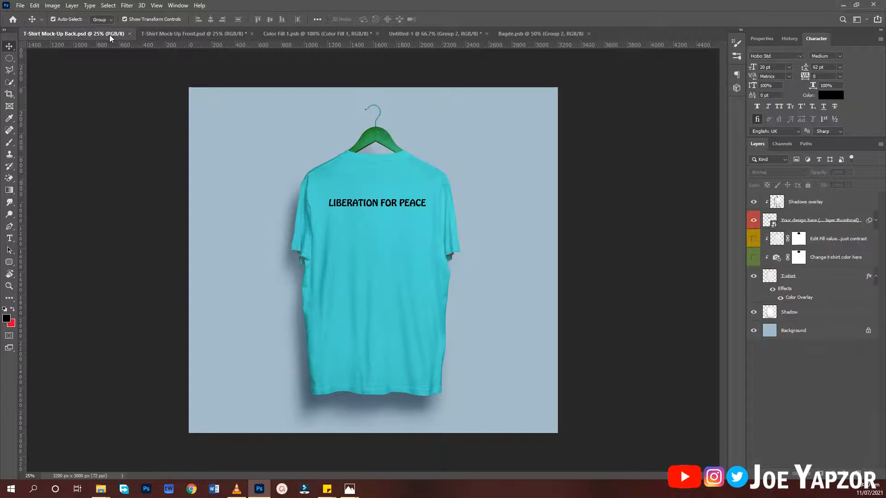
pyautogui.click(414, 215)
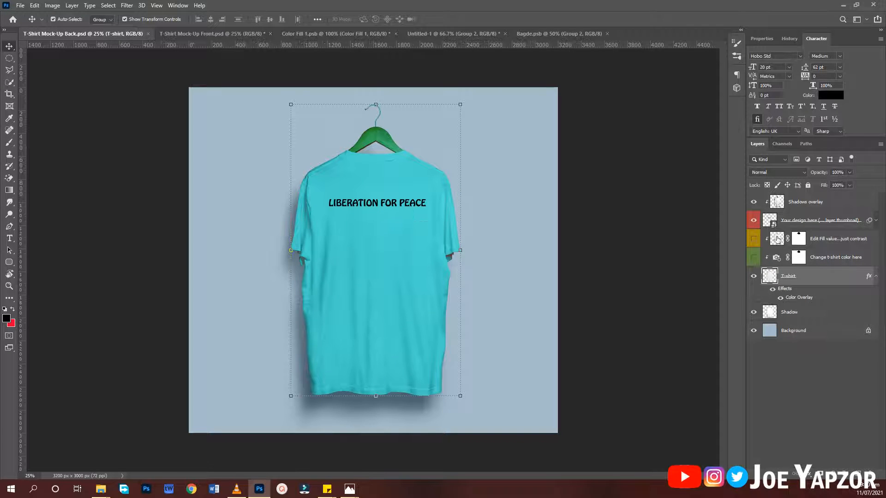
pyautogui.doubleClick(769, 220)
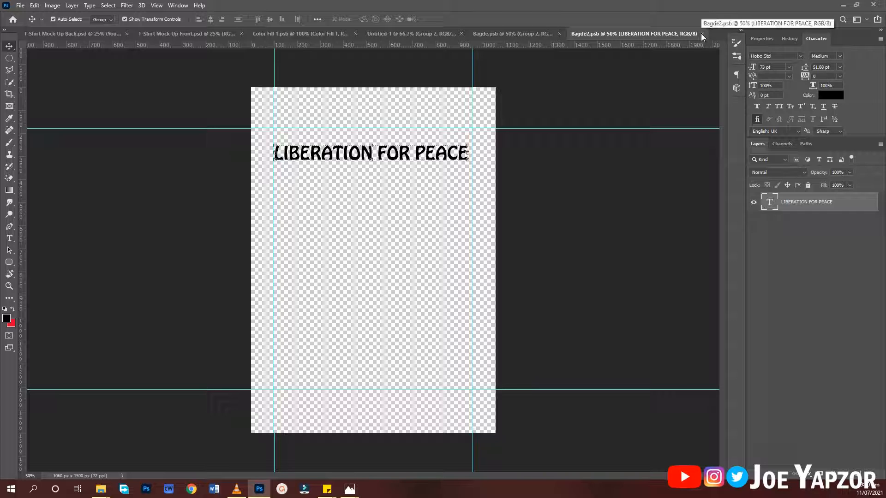
pyautogui.doubleClick(340, 155)
pyautogui.hotkey('ctrl', 'a')
pyautogui.write('DJ')
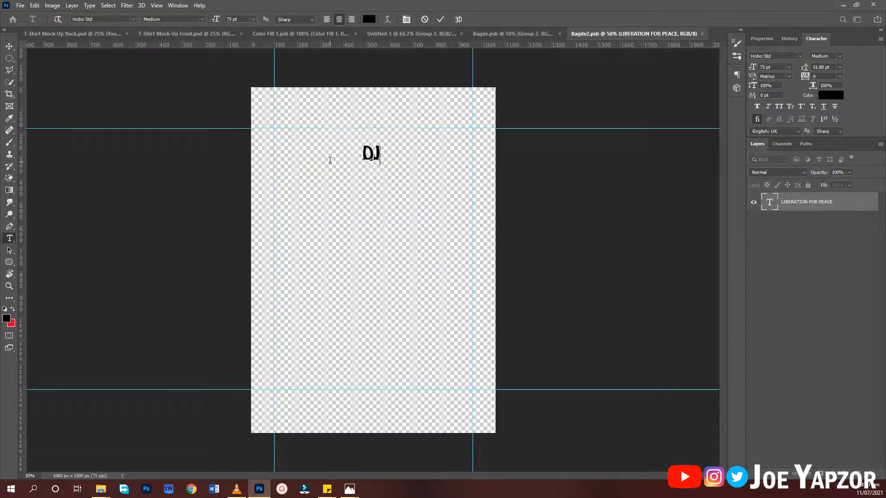
pyautogui.write('OUDERT')
pyautogui.press('BackSpace')
pyautogui.press('BackSpace')
pyautogui.hotkey('ctrl', 'z')
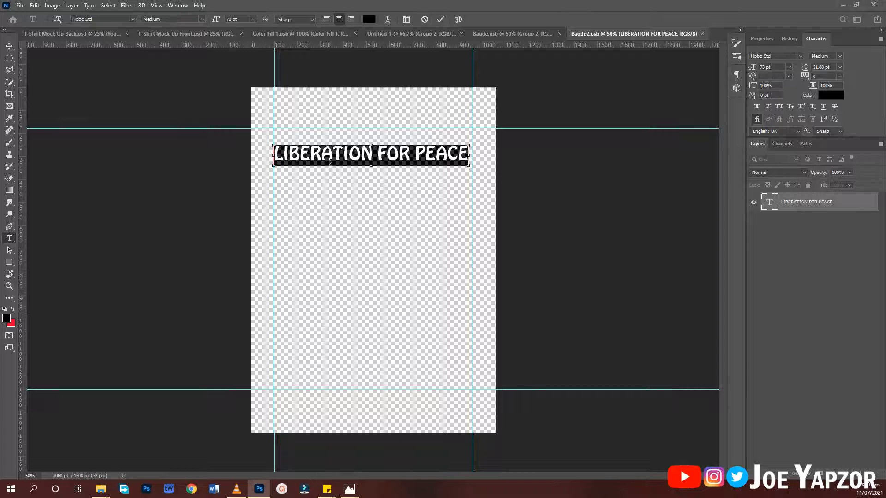
pyautogui.click(441, 19)
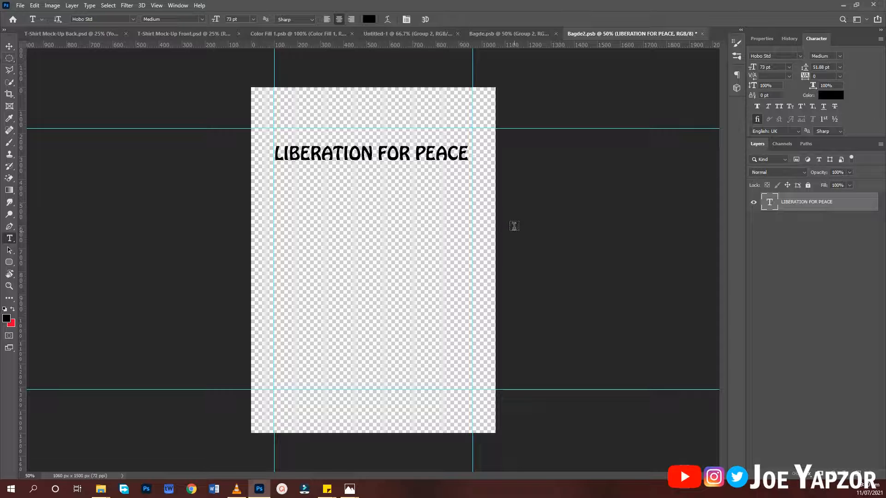
# - Add a second text line reading "SUBSCRIBE FOR MORE" below "LIBERATION FOR PEACE"
pyautogui.click(293, 182)
pyautogui.moveTo(319, 252); pyautogui.dragTo(399, 262)
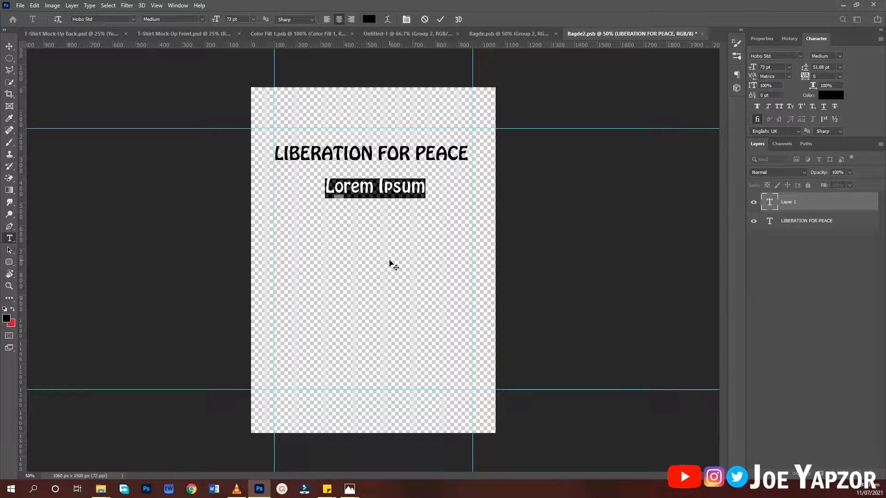
pyautogui.write('SUVBS')
pyautogui.press('BackSpace')
pyautogui.press('BackSpace')
pyautogui.press('BackSpace')
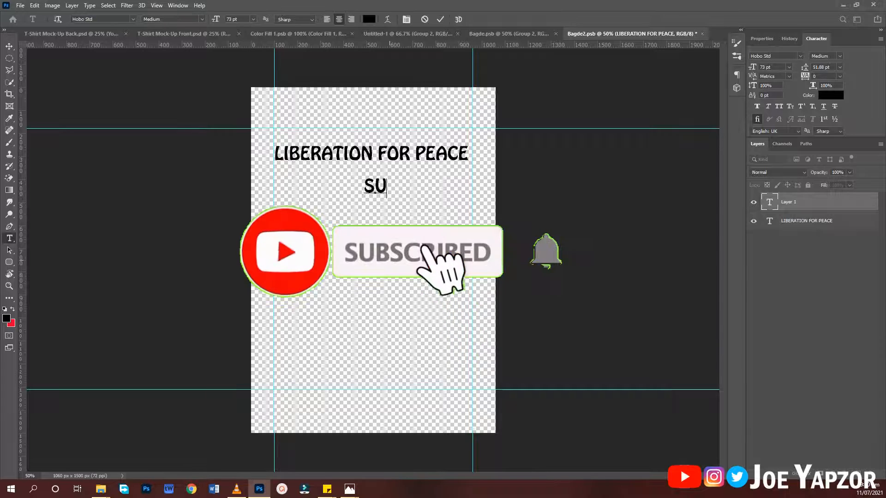
pyautogui.write('SC')
pyautogui.press('BackSpace')
pyautogui.press('BackSpace')
pyautogui.write('BS')
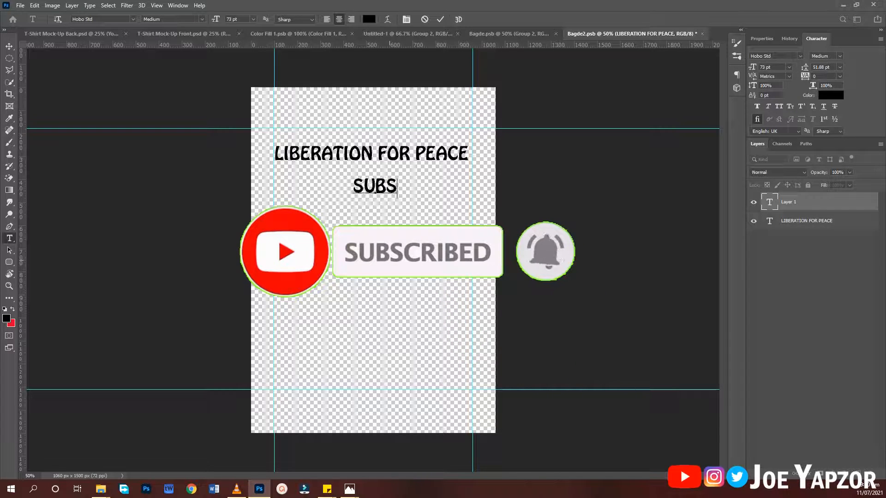
pyautogui.write('CRIBE FOR')
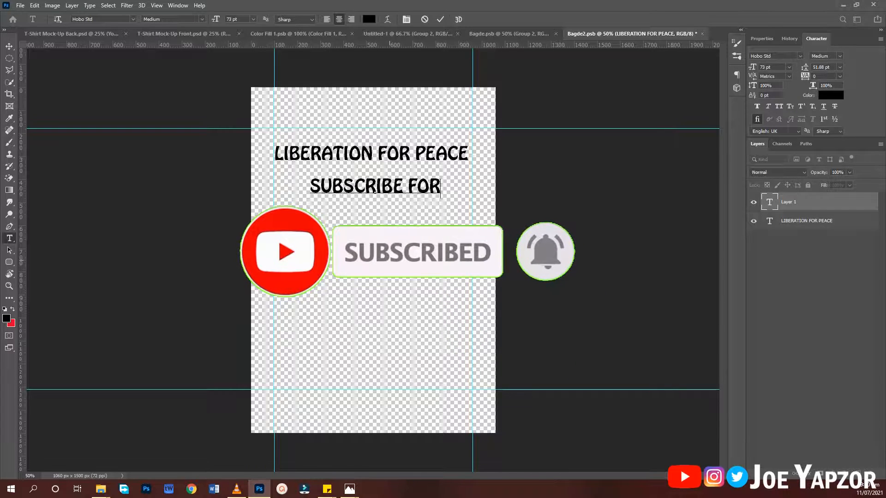
pyautogui.write(' MORE')
pyautogui.hotkey('ctrl', 'Return')
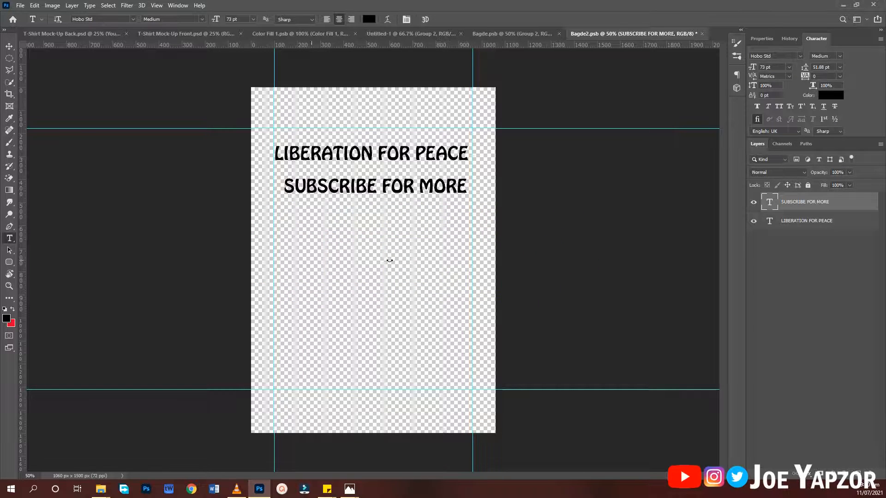
# - Set the "SUBSCRIBE FOR MORE" text to 52 pt and move it up, centred directly beneath "LIBERATION FOR PEACE"
pyautogui.click(232, 19)
pyautogui.write('52')
pyautogui.press('Return')
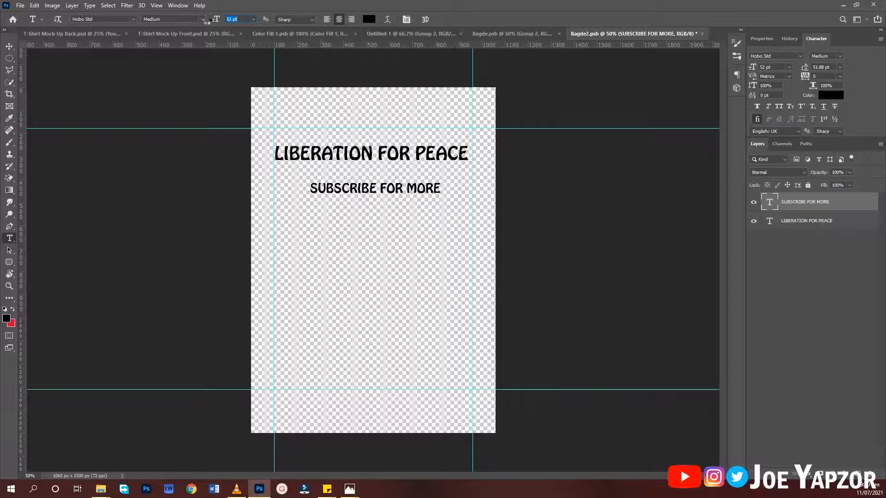
pyautogui.click(10, 46)
pyautogui.click(292, 188)
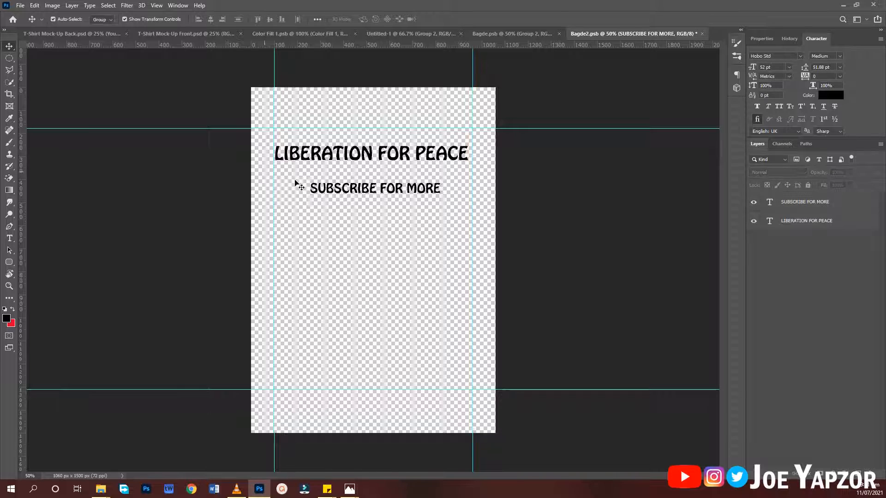
pyautogui.click(359, 196)
pyautogui.moveTo(359, 195); pyautogui.dragTo(355, 173)
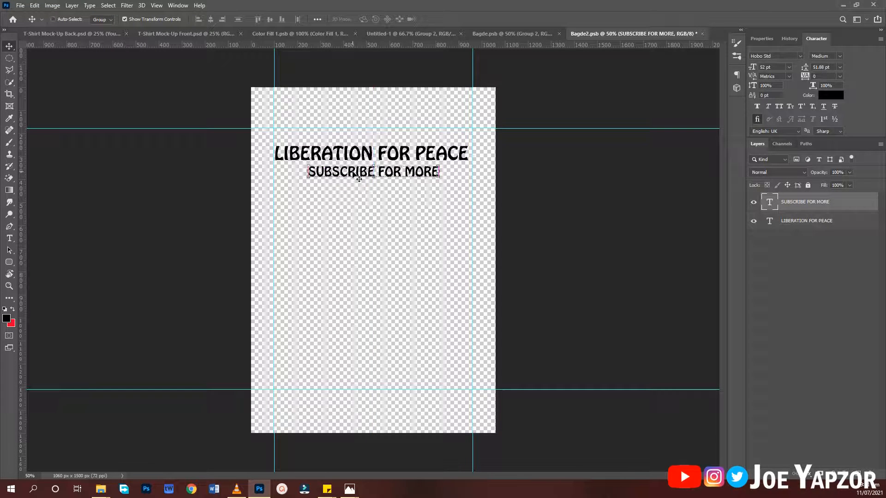
# - Save the Bagde2.psb smart object contents and return to T-Shirt Mock-Up Back.psd with no layer selected
pyautogui.hotkey('ctrl', 's')
pyautogui.click(264, 122)
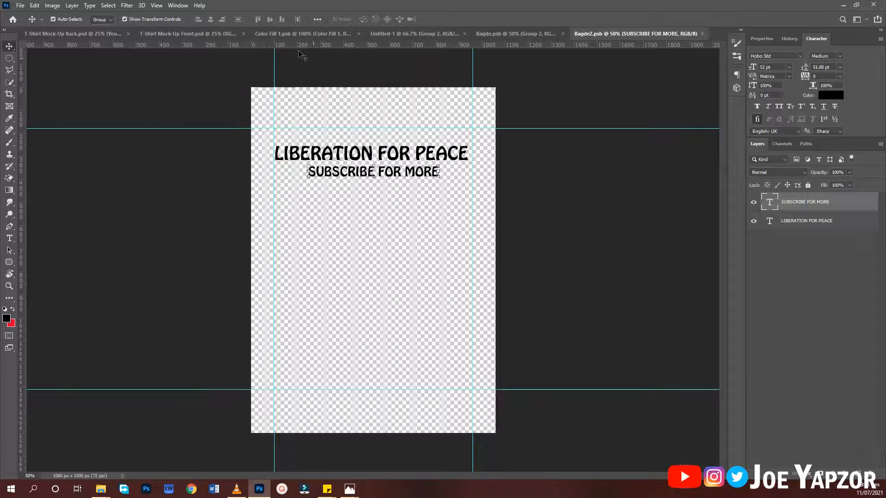
pyautogui.click(96, 31)
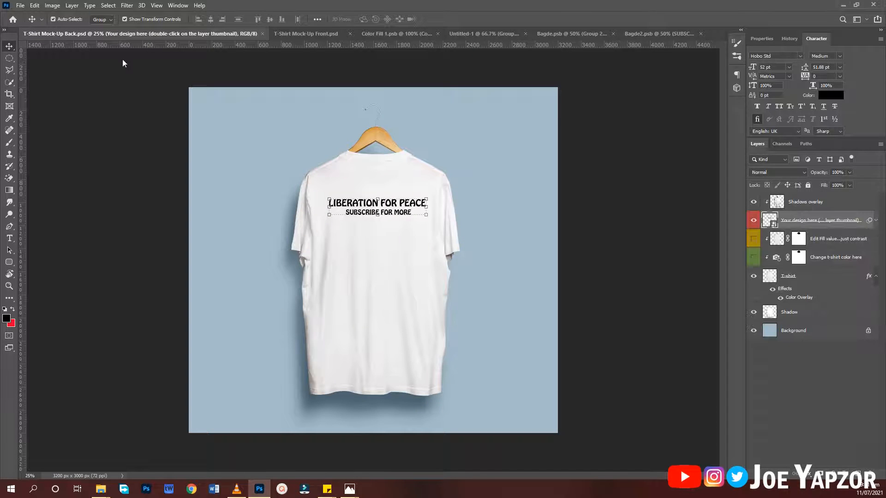
pyautogui.click(618, 252)
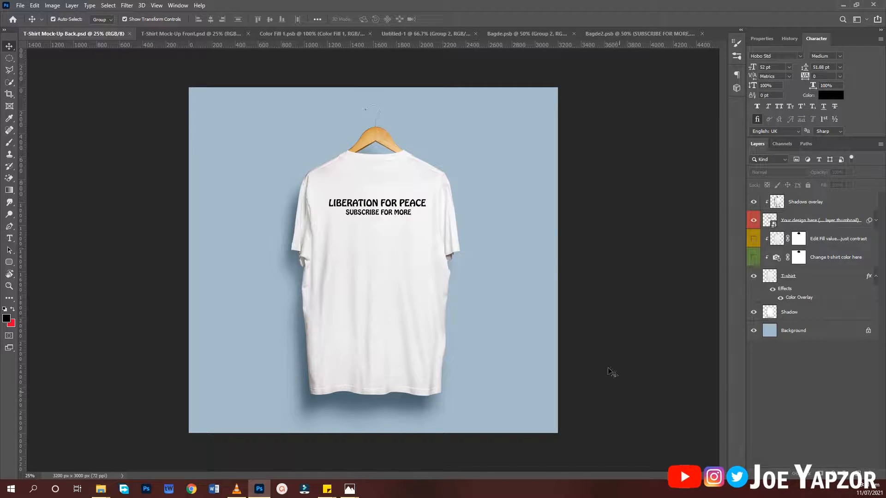
# - Switch to T-Shirt Mock-Up Front.psd and hide and show the T-shirt layer to examine what it contributes
pyautogui.click(187, 34)
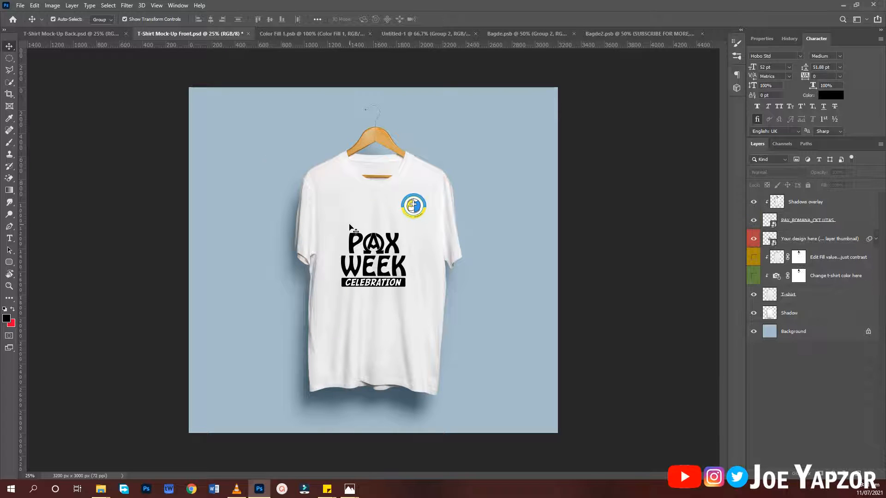
pyautogui.click(797, 226)
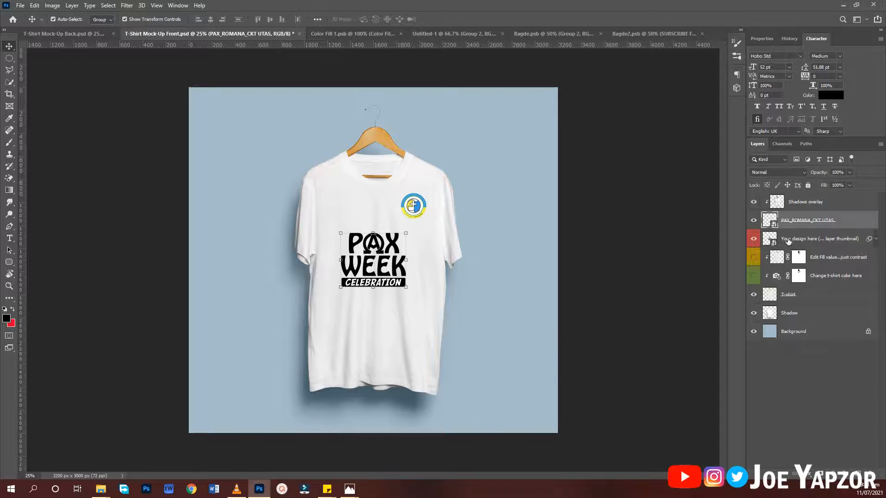
pyautogui.click(784, 239)
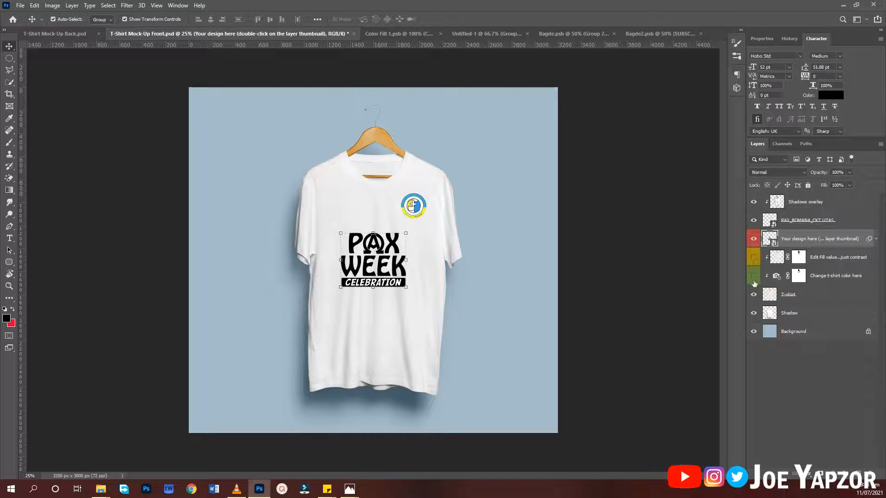
pyautogui.click(752, 296)
pyautogui.click(753, 297)
pyautogui.click(752, 298)
pyautogui.click(752, 297)
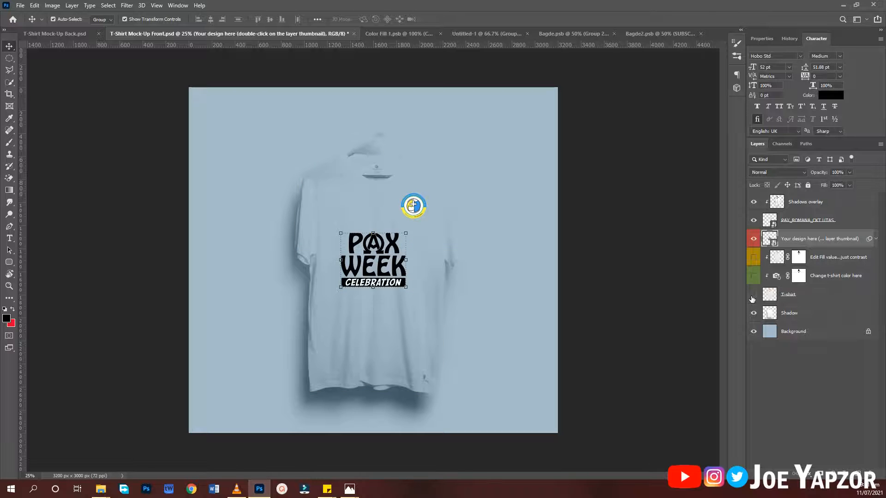
pyautogui.click(753, 297)
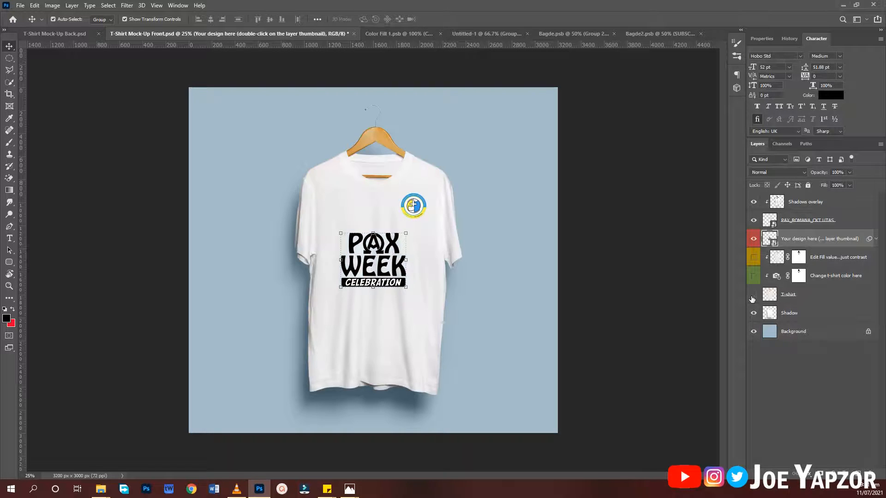
pyautogui.click(752, 298)
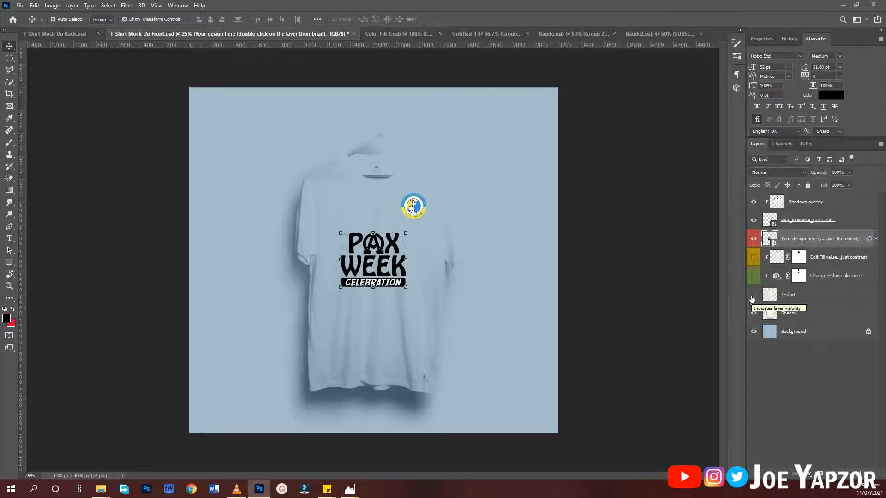
pyautogui.click(753, 299)
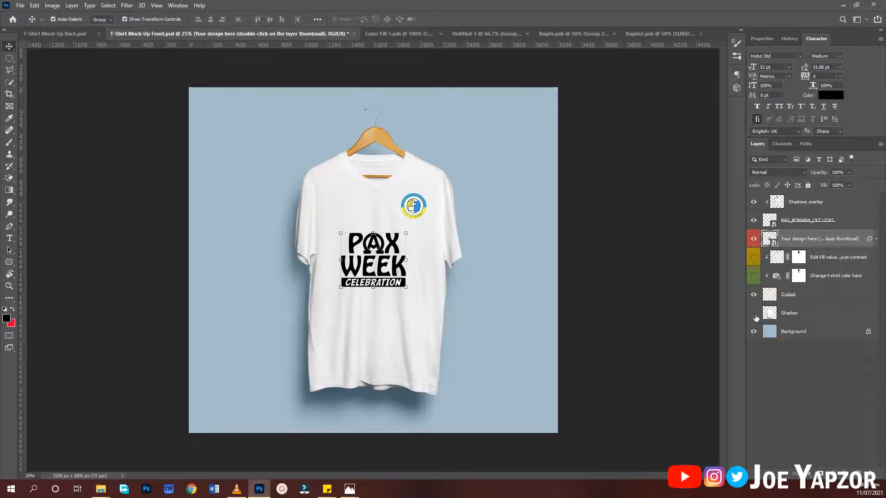
# - Toggle the visibility of the Shadow, Background and T-shirt layers to examine how the front mock-up is built
pyautogui.click(755, 315)
pyautogui.click(754, 295)
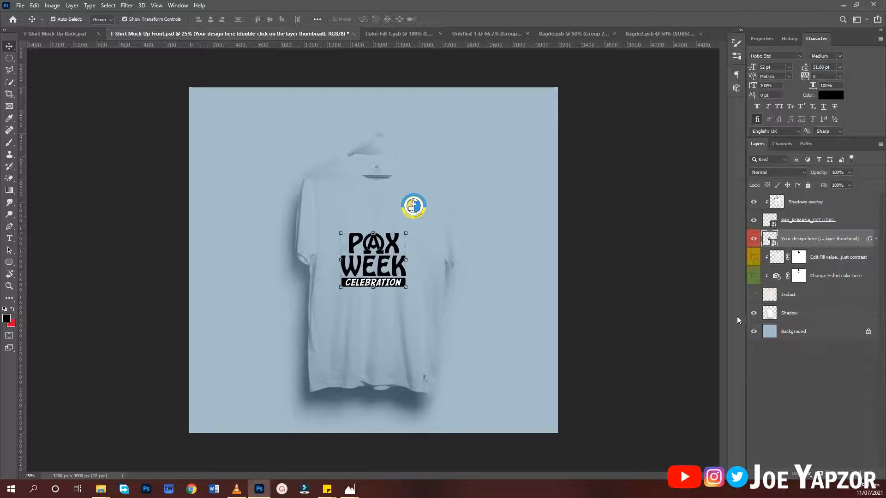
pyautogui.click(754, 332)
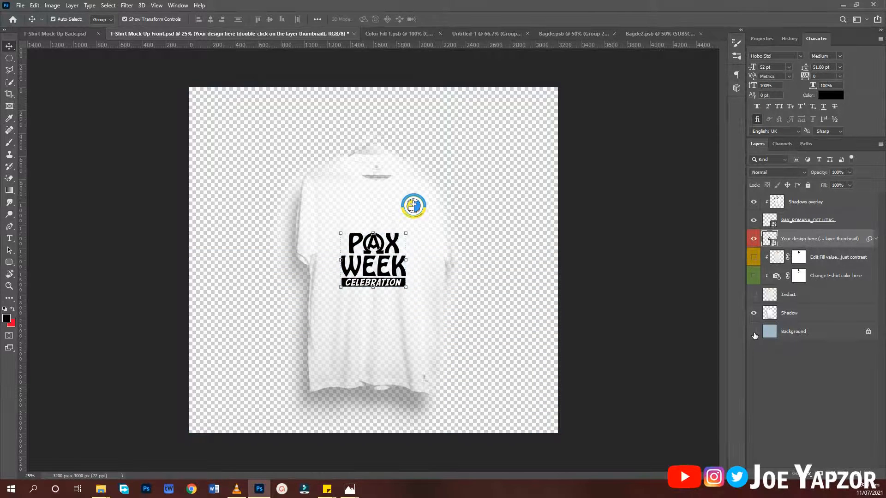
pyautogui.click(754, 333)
pyautogui.click(754, 296)
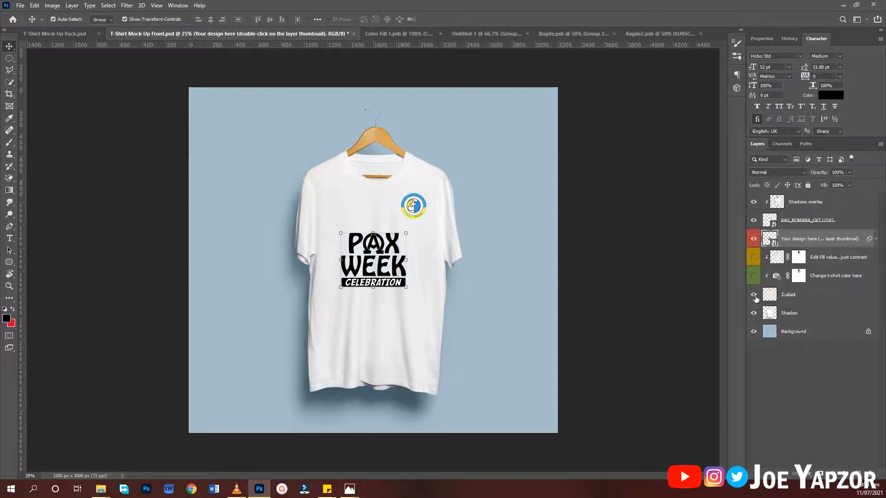
pyautogui.click(754, 295)
pyautogui.click(754, 295)
pyautogui.click(820, 300)
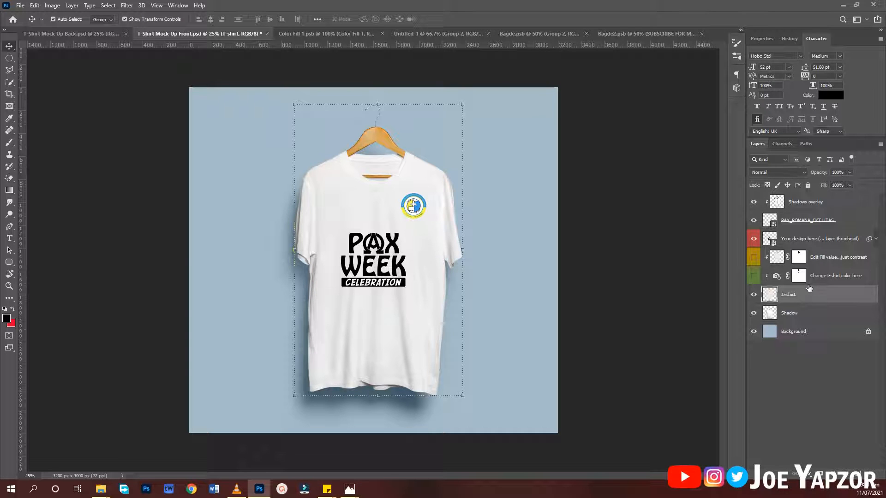
# - Preview the "Edit Fill value" contrast layer and the "Change t-shirt color here" layer, and check the latter's blending options
pyautogui.click(755, 257)
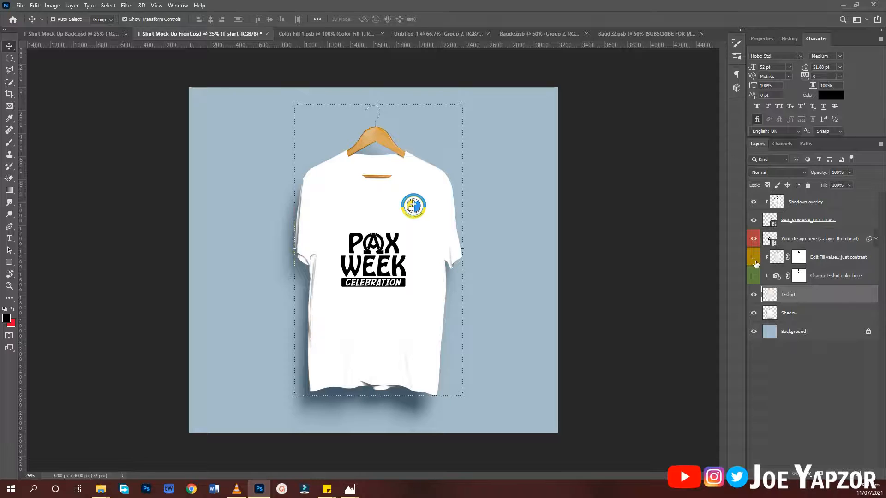
pyautogui.click(754, 276)
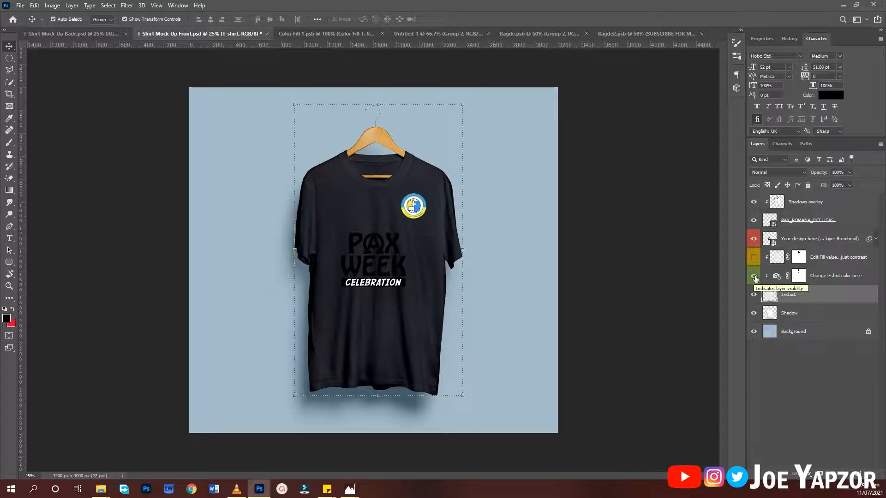
pyautogui.click(754, 276)
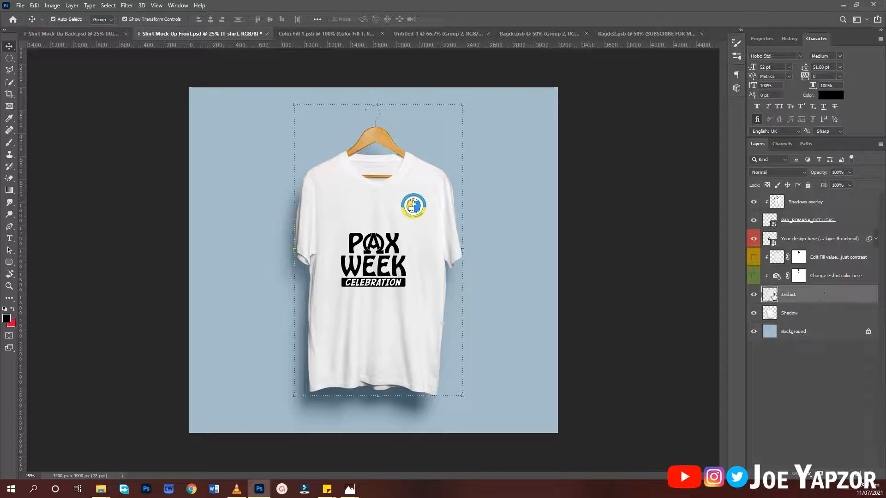
pyautogui.click(819, 285)
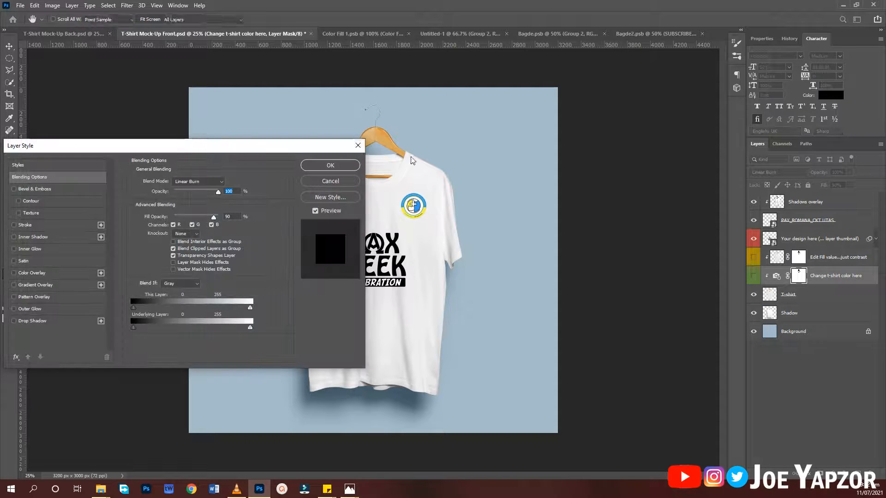
pyautogui.click(358, 146)
# - Add a Color Overlay effect to the T-shirt layer and set its colour to purple 932b93
pyautogui.click(814, 296)
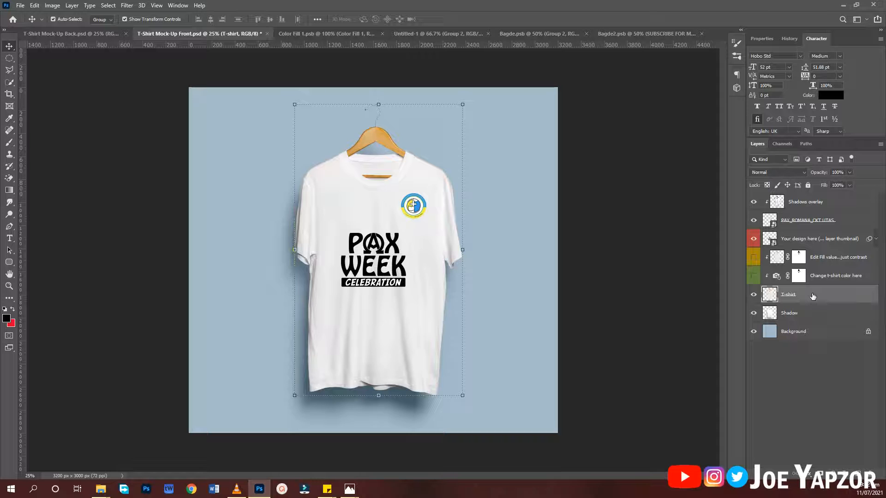
pyautogui.doubleClick(813, 296)
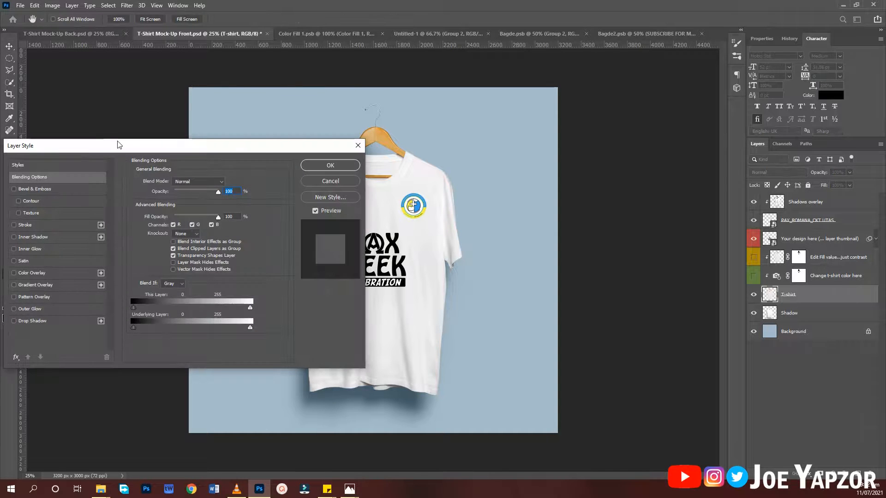
pyautogui.moveTo(119, 143); pyautogui.dragTo(819, 111)
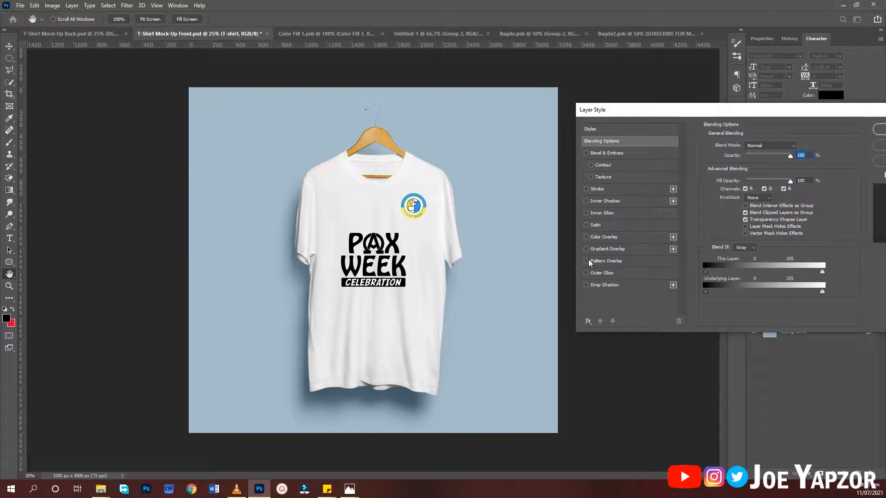
pyautogui.click(599, 237)
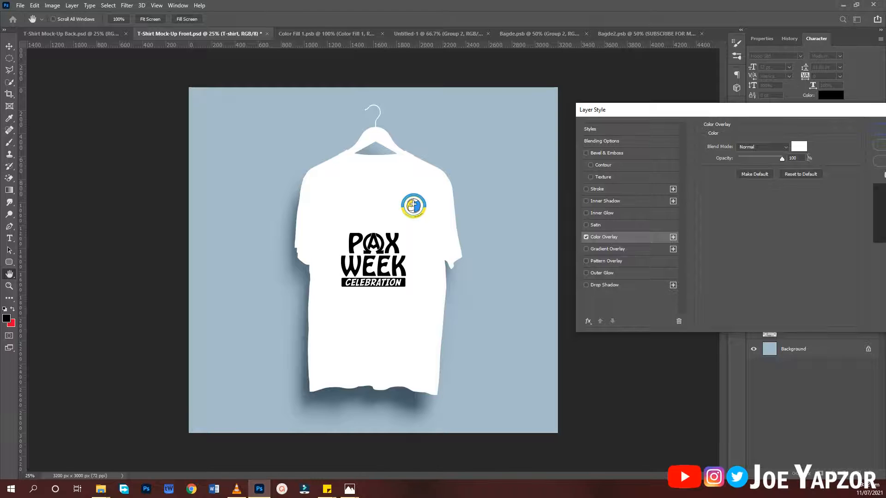
pyautogui.click(799, 147)
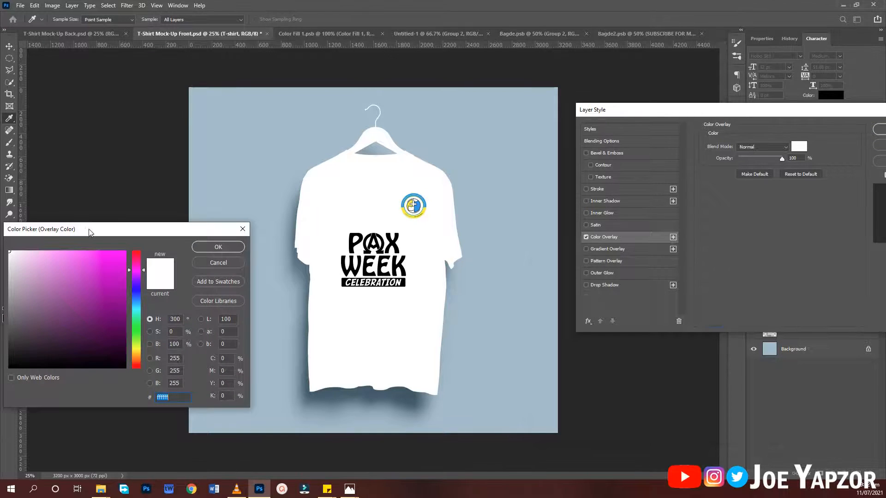
pyautogui.moveTo(90, 232); pyautogui.dragTo(634, 212)
pyautogui.click(587, 285)
pyautogui.click(618, 266)
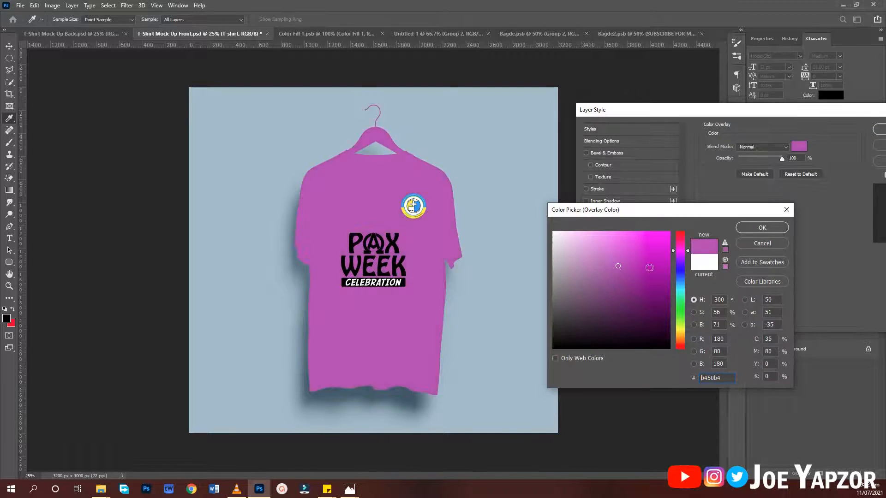
pyautogui.click(636, 281)
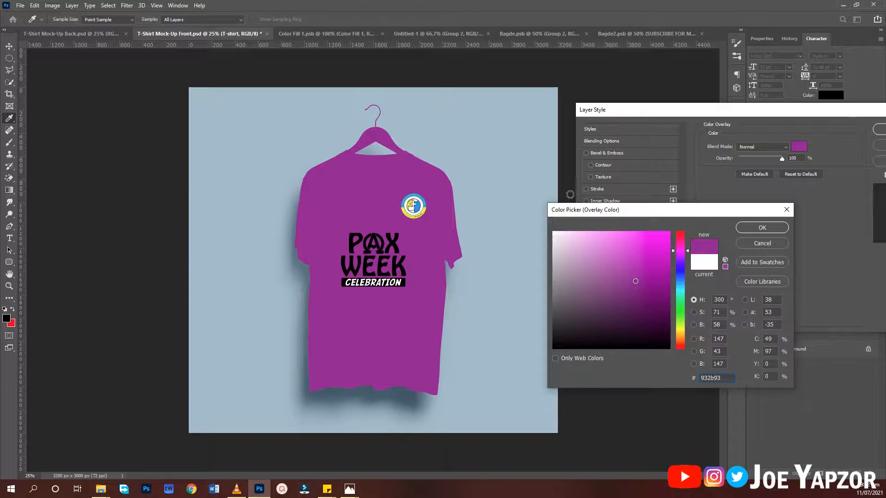
pyautogui.click(763, 227)
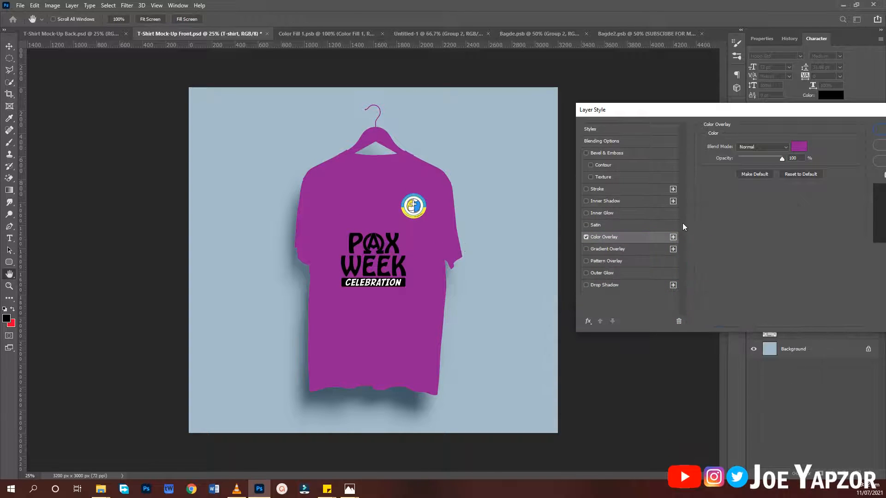
# - Try different blend modes for the T-shirt layer's Color Overlay and settle on Difference
pyautogui.click(745, 148)
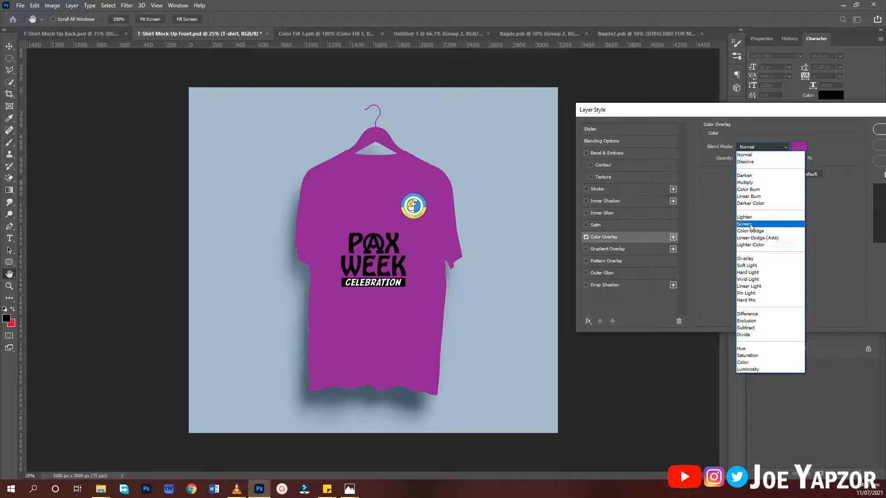
pyautogui.click(750, 259)
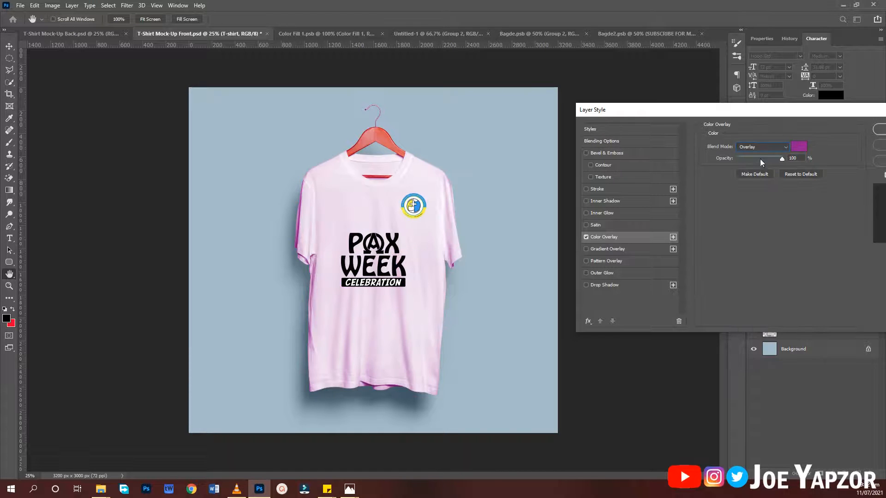
pyautogui.scroll(-1, 762, 147)
pyautogui.scroll(7, 762, 147)
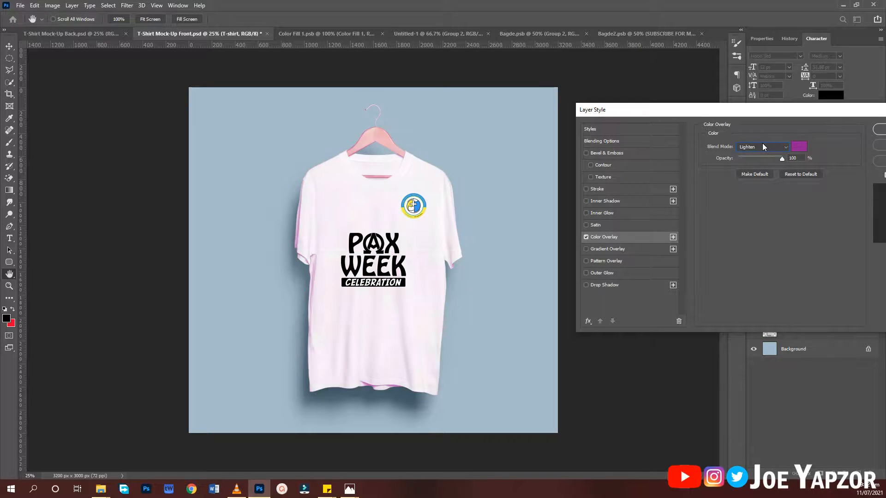
pyautogui.scroll(2, 762, 147)
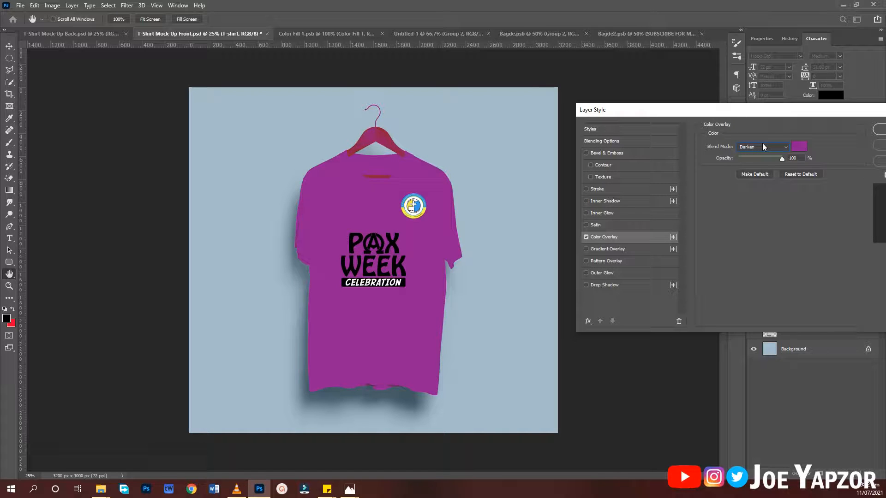
pyautogui.scroll(-3, 763, 147)
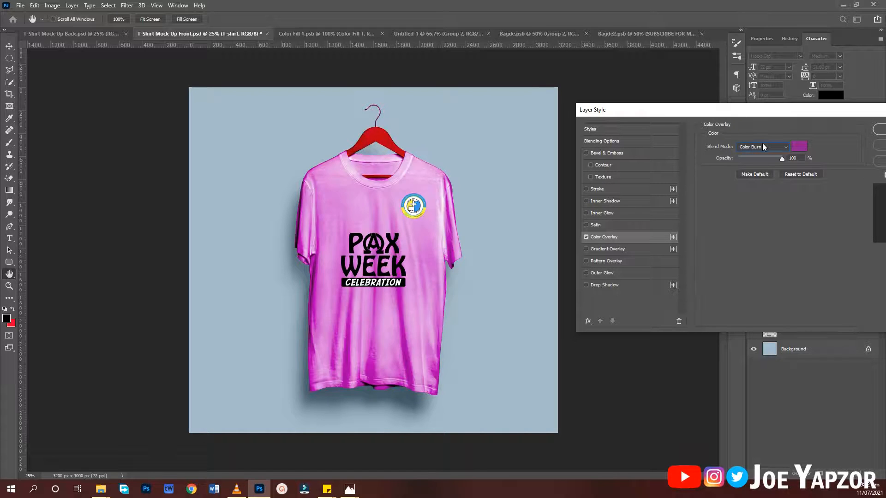
pyautogui.scroll(-1, 763, 147)
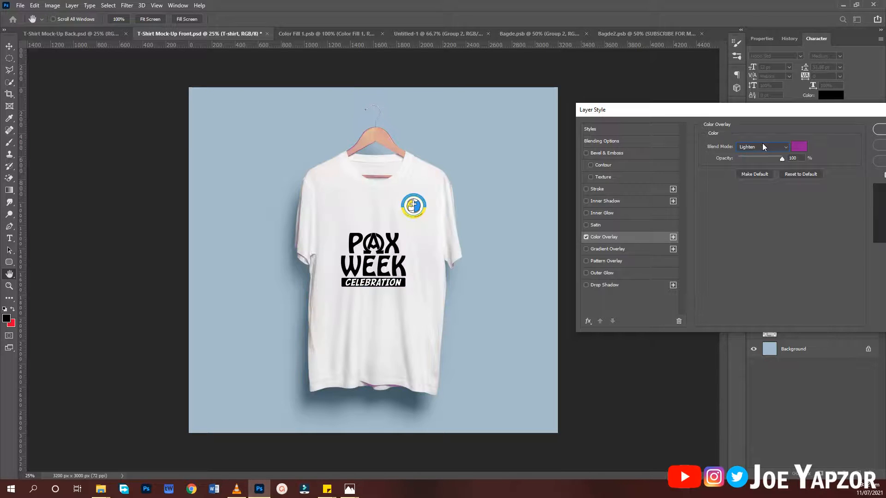
pyautogui.scroll(-2, 762, 147)
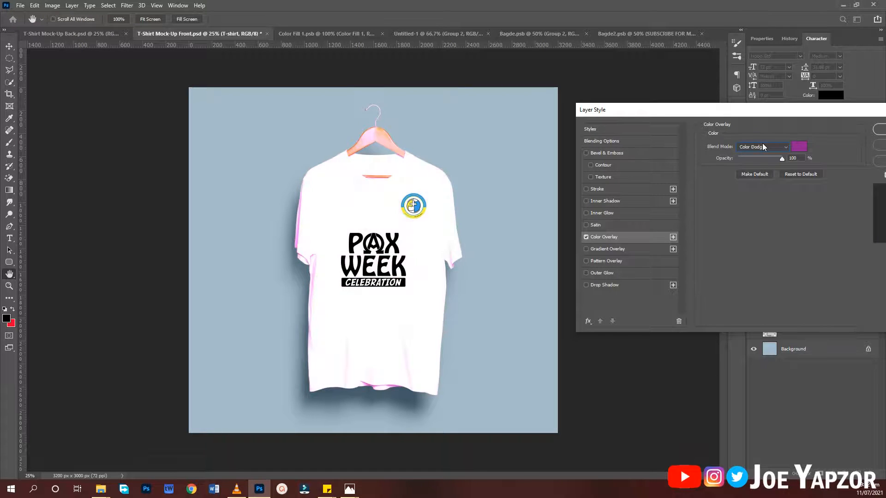
pyautogui.scroll(-3, 763, 146)
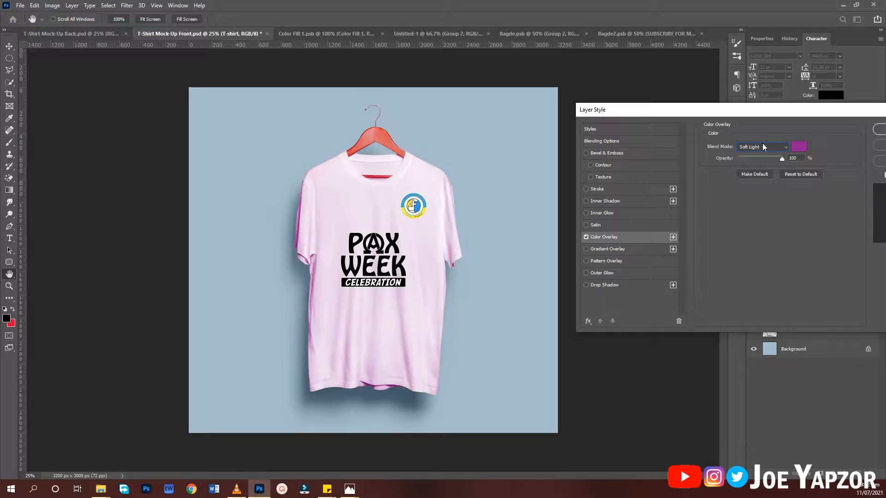
pyautogui.scroll(-2, 763, 147)
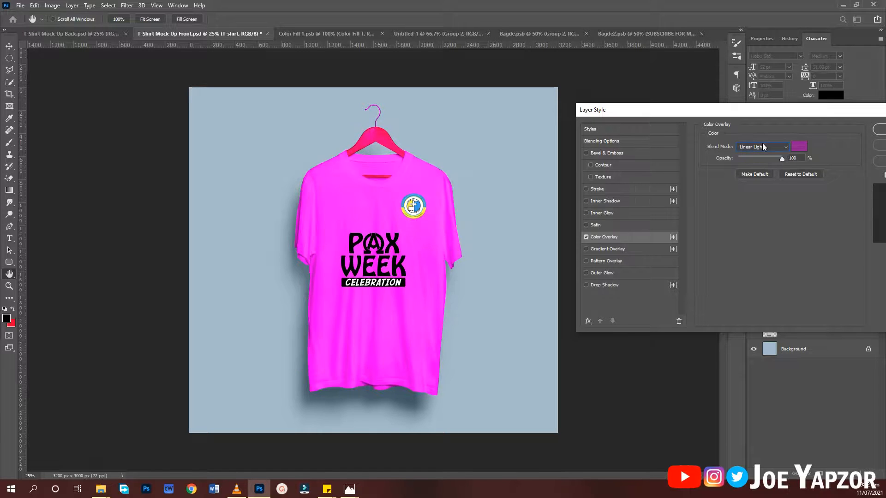
pyautogui.scroll(-1, 762, 146)
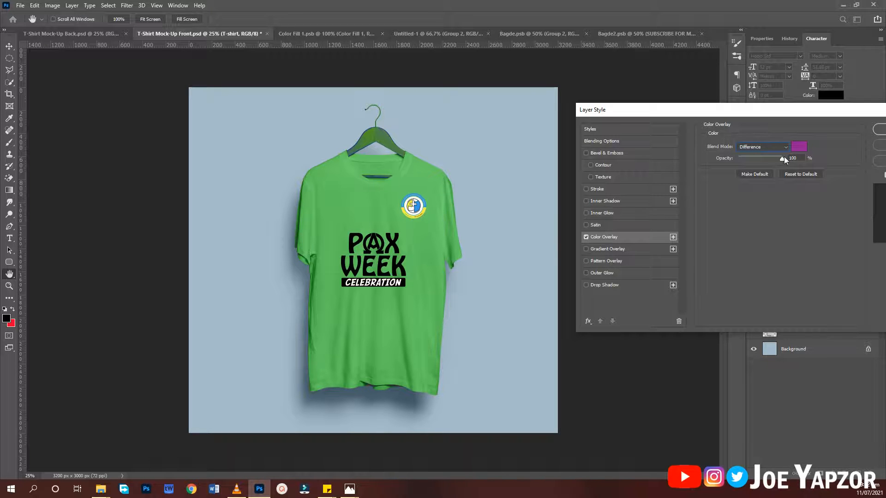
# - Set the T-shirt layer's overlay colour to red ff0000 and apply the layer style
pyautogui.click(796, 147)
pyautogui.moveTo(595, 283)
pyautogui.mouseDown()
pyautogui.moveTo(612, 243)
pyautogui.moveTo(624, 291)
pyautogui.mouseUp()
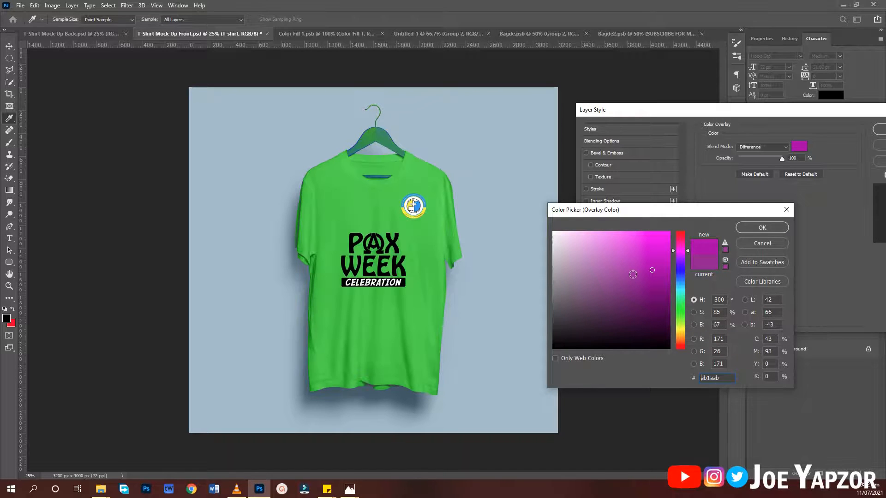
pyautogui.moveTo(681, 266); pyautogui.dragTo(682, 337)
pyautogui.moveTo(654, 308)
pyautogui.mouseDown()
pyautogui.moveTo(665, 245)
pyautogui.moveTo(679, 255)
pyautogui.moveTo(686, 315)
pyautogui.mouseUp()
pyautogui.moveTo(679, 242); pyautogui.dragTo(680, 218)
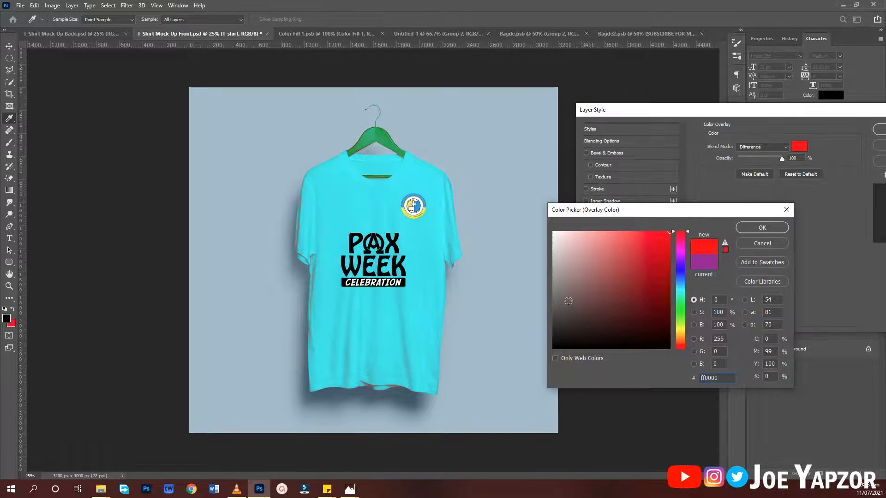
pyautogui.click(762, 228)
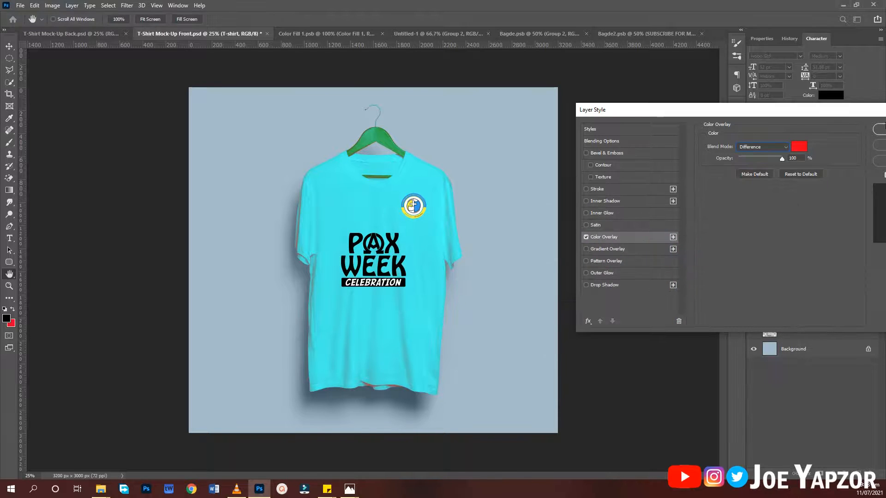
pyautogui.click(881, 132)
pyautogui.press('v')
# - Open the front design's smart object, set Auto-Select to Layer and select the CELEBRATION text
pyautogui.click(372, 286)
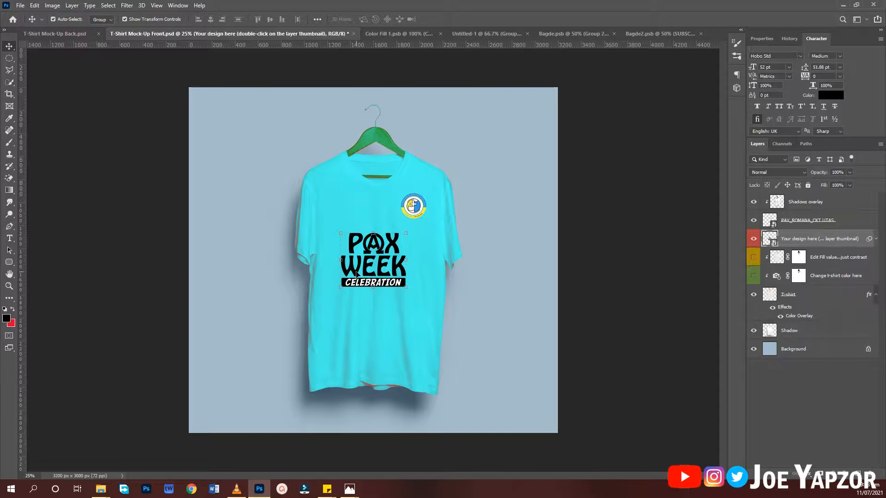
pyautogui.doubleClick(770, 240)
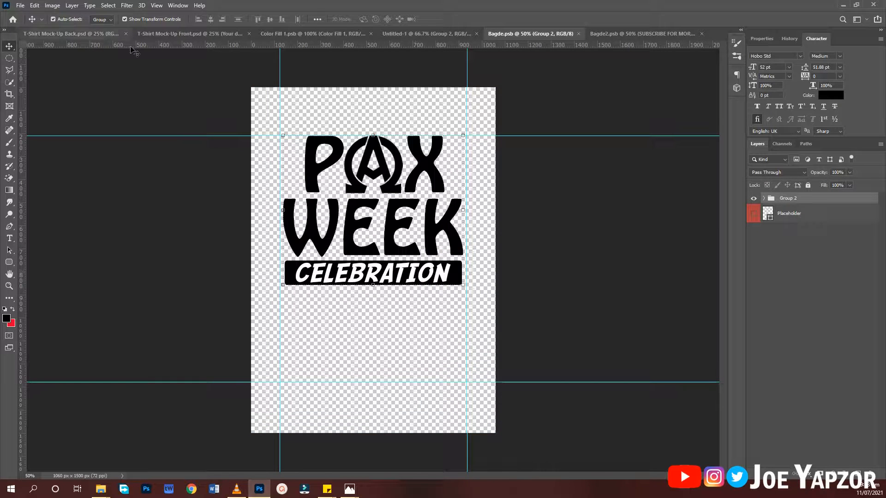
pyautogui.click(102, 20)
pyautogui.click(101, 33)
pyautogui.click(123, 182)
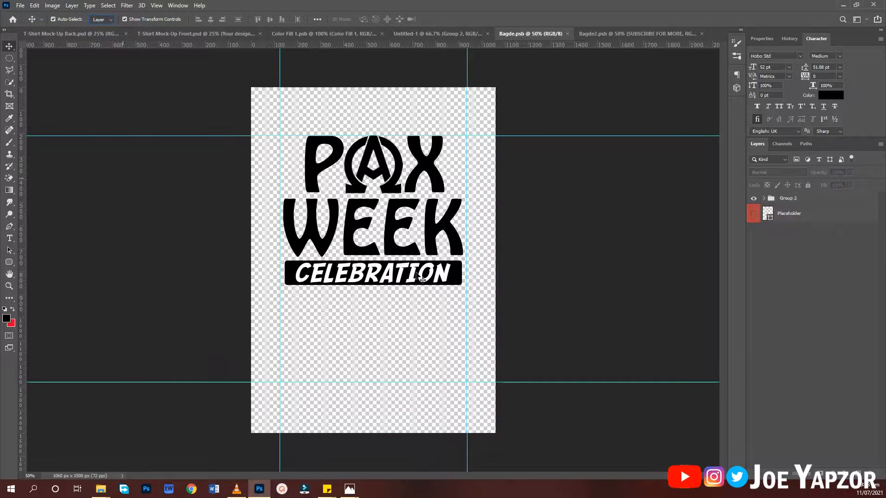
pyautogui.click(392, 273)
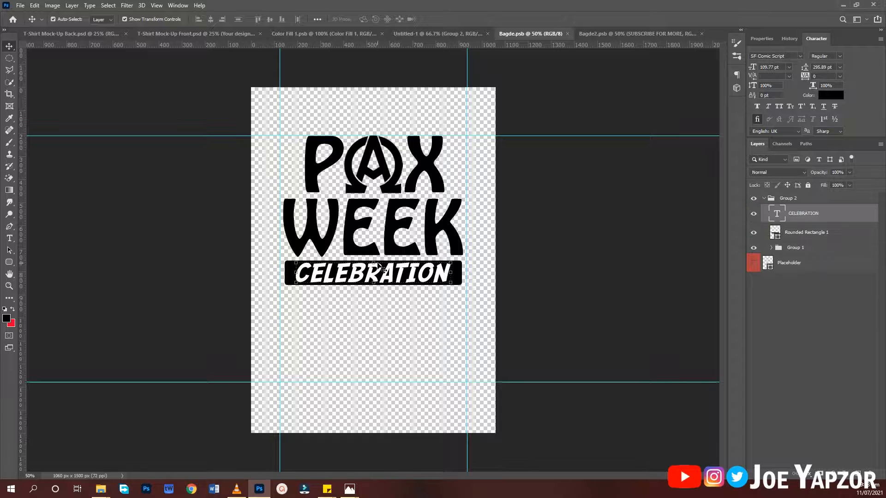
# - Hide the CELEBRATION text and cut its letter shapes out of the rounded rectangle with a layer mask made from the inverted text selection
pyautogui.rightClick(776, 216)
pyautogui.click(783, 238)
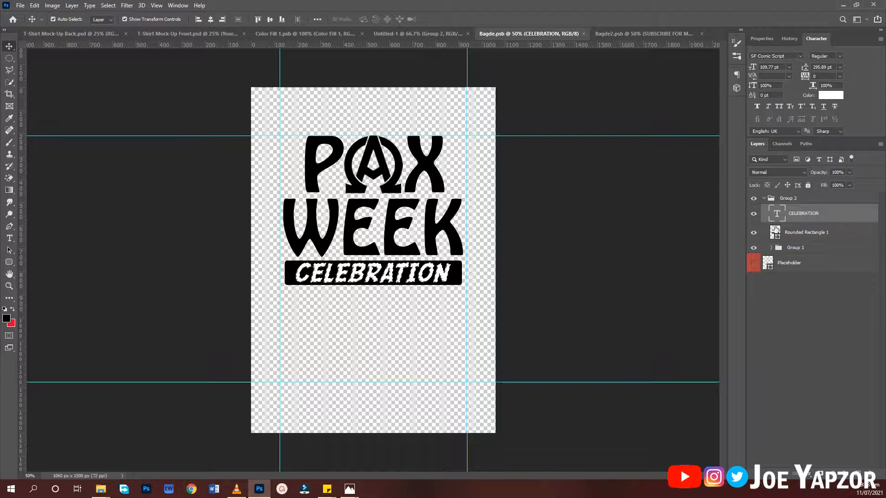
pyautogui.click(754, 213)
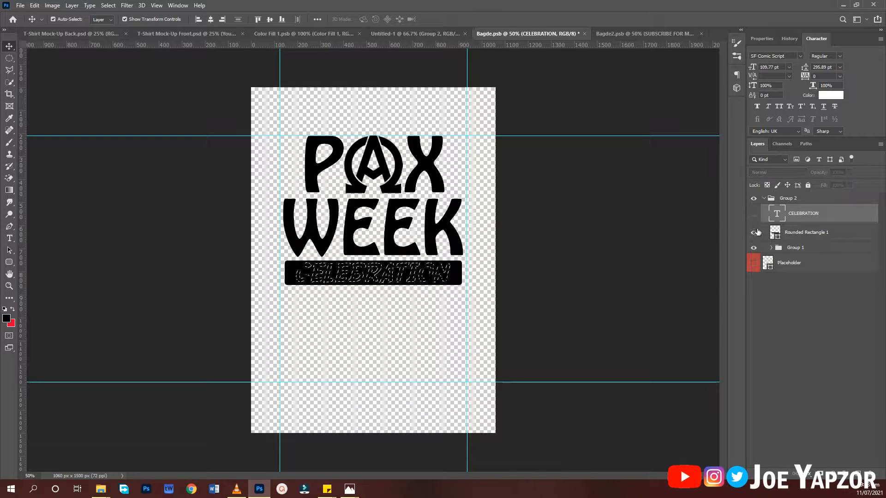
pyautogui.click(794, 234)
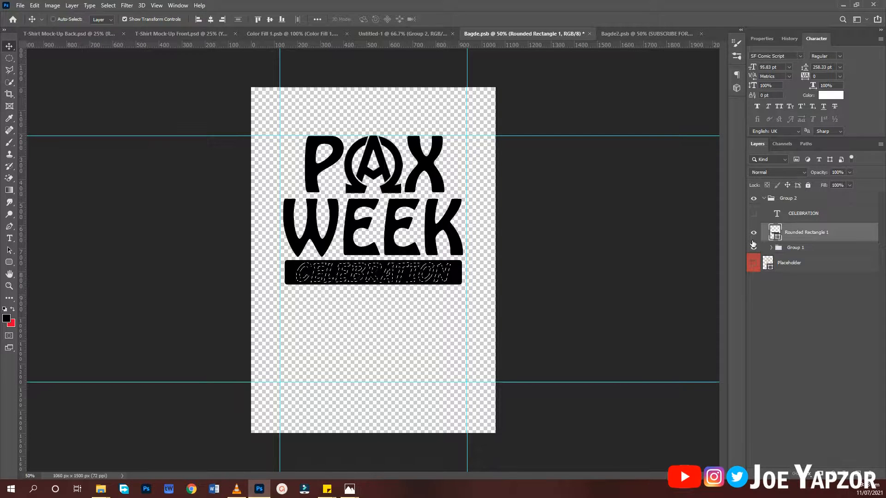
pyautogui.hotkey('ctrl', 'shift', 'i')
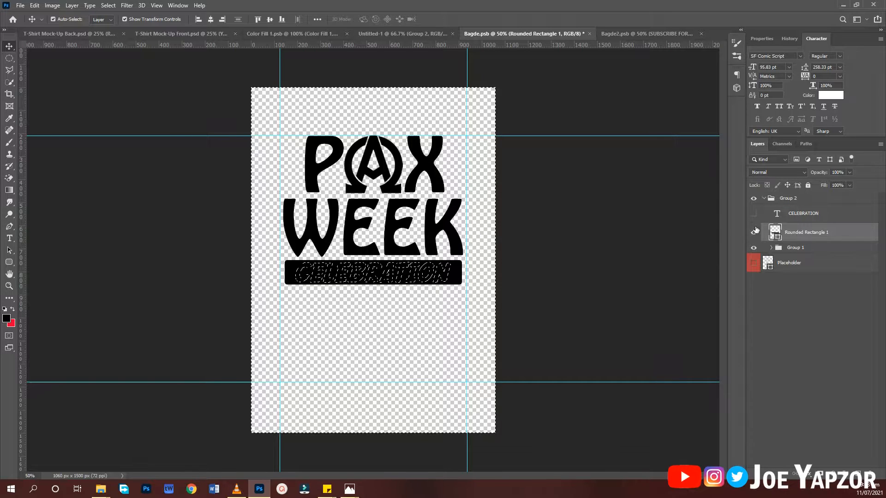
pyautogui.click(821, 474)
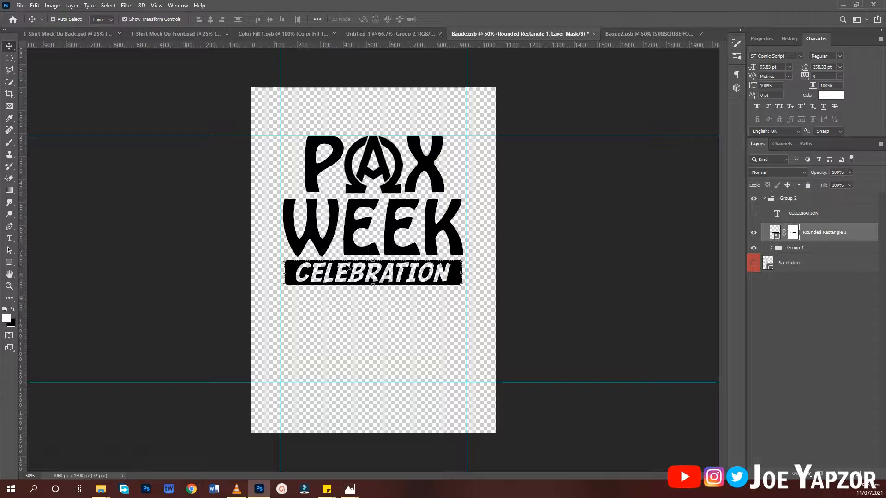
# - Save and close the Bagde.psb smart object, then switch to T-Shirt Mock-Up Back.psd
pyautogui.hotkey('ctrl', 's')
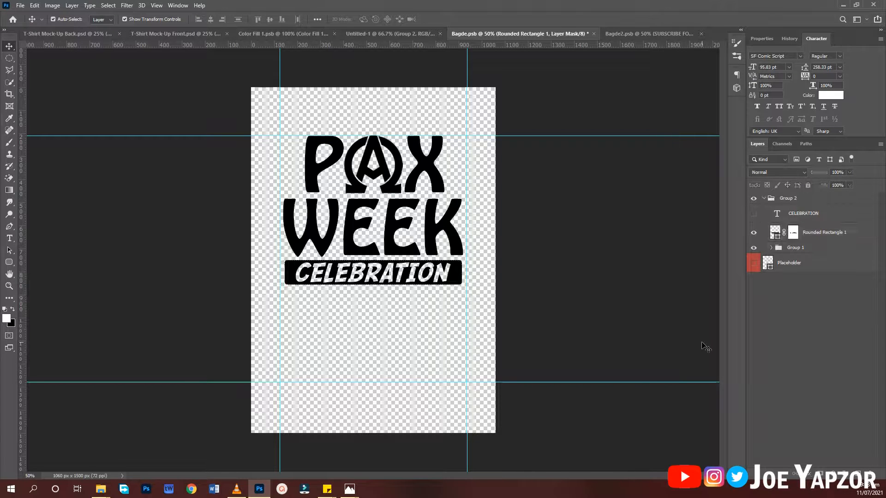
pyautogui.click(259, 121)
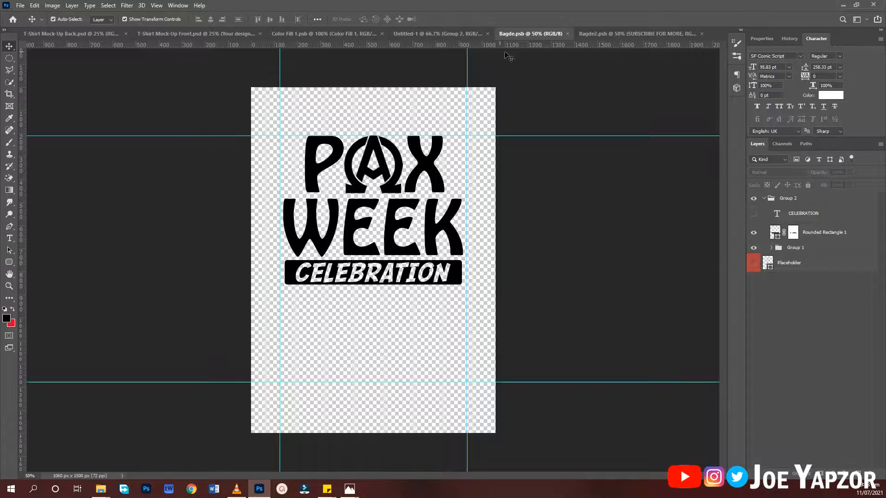
pyautogui.click(567, 34)
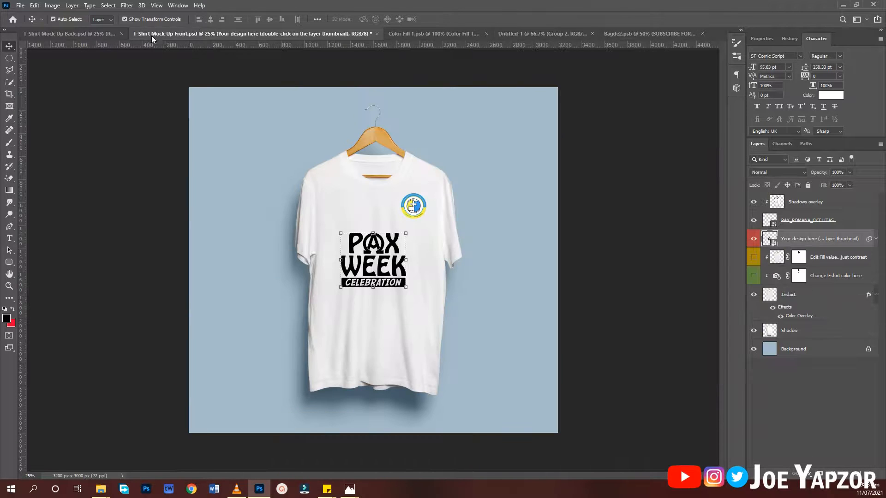
pyautogui.moveTo(382, 290); pyautogui.dragTo(382, 289)
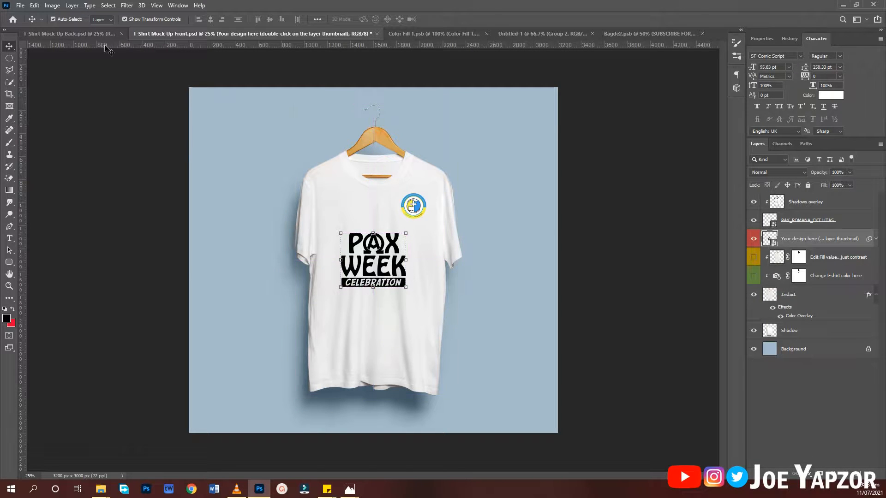
pyautogui.click(63, 32)
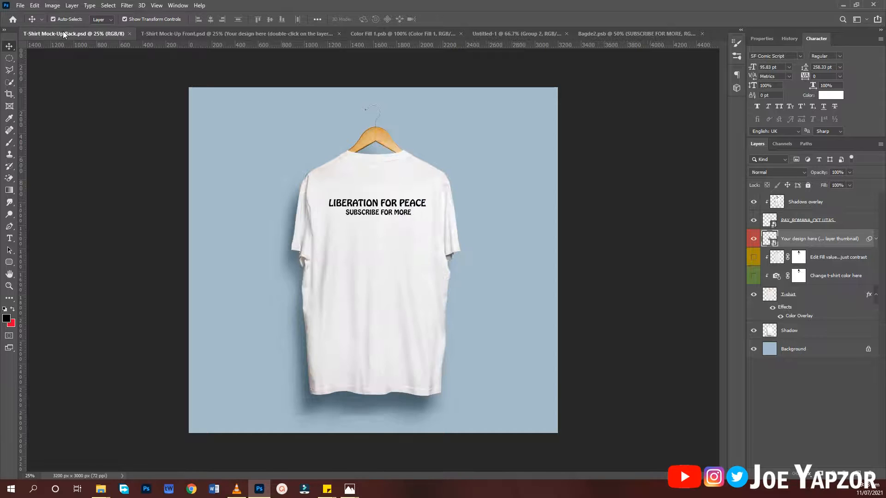
# - In T-Shirt Mock-Up Front.psd, turn on the T-shirt layer's Color Overlay effect to make the shirt cyan, and deselect the layer
pyautogui.click(169, 39)
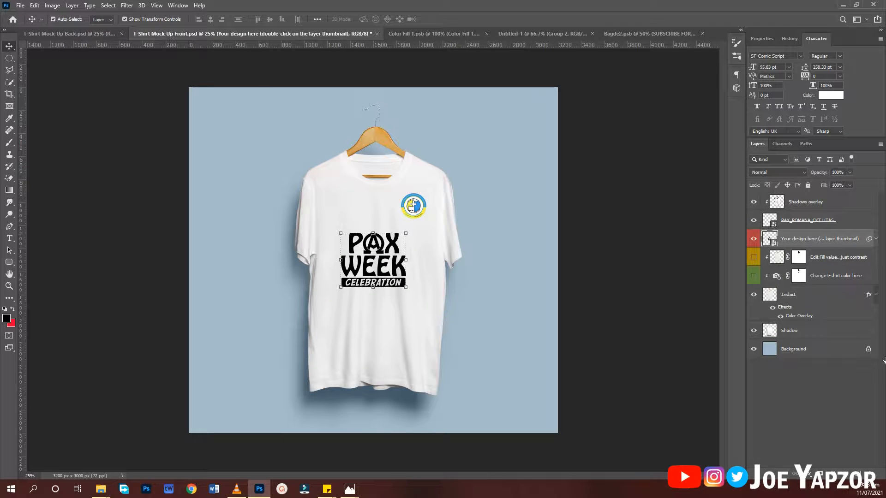
pyautogui.click(812, 323)
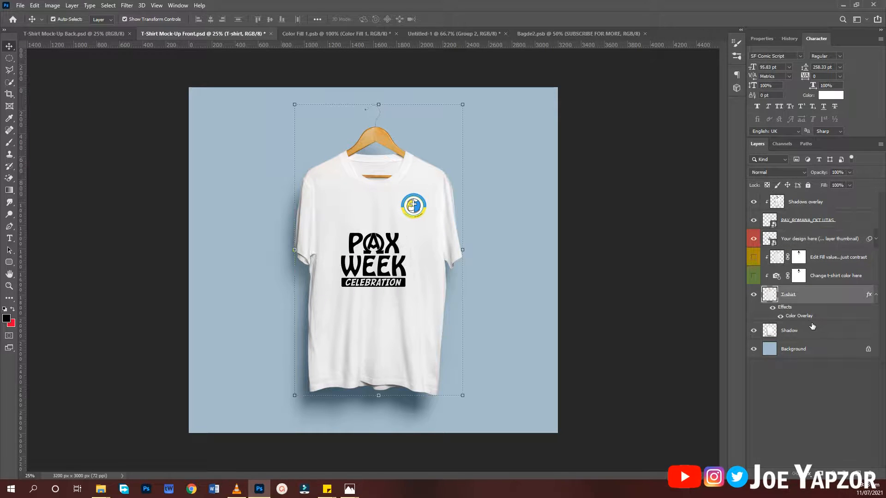
pyautogui.click(779, 317)
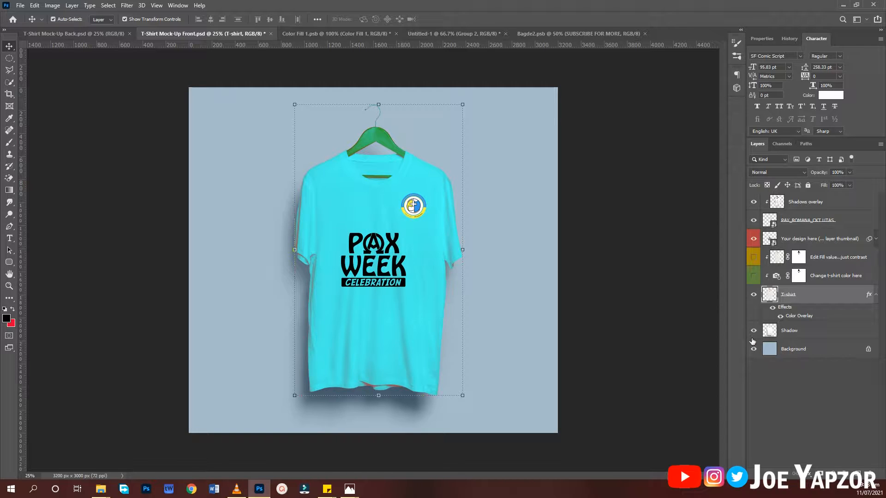
pyautogui.click(605, 269)
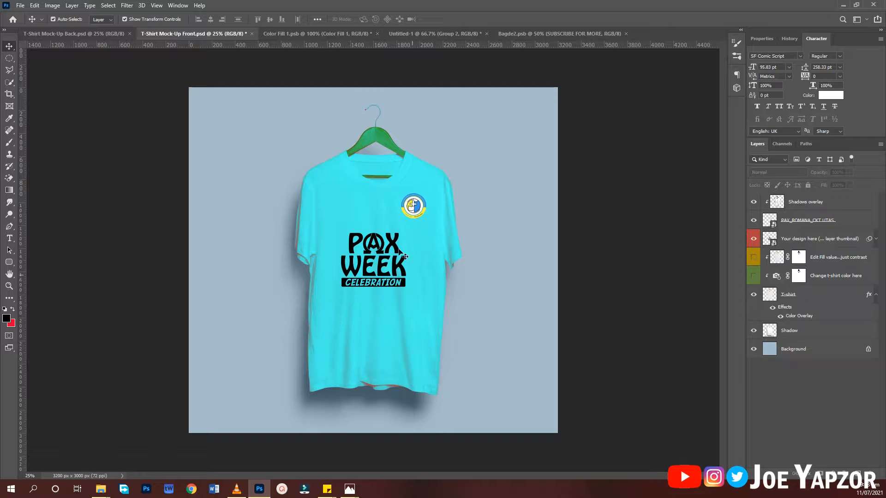
# - In T-Shirt Mock-Up Back.psd, turn on the T-shirt layer's Color Overlay effect to make the shirt turquoise, and deselect the layer
pyautogui.click(115, 33)
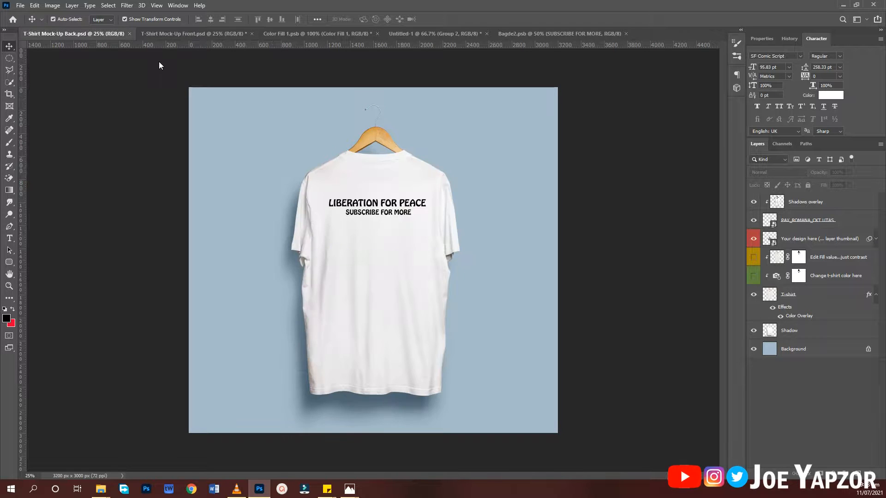
pyautogui.click(821, 313)
pyautogui.click(816, 295)
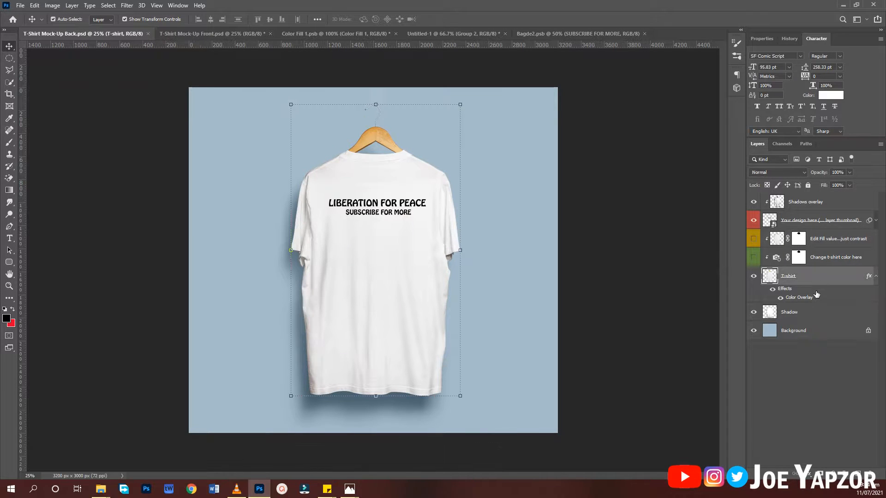
pyautogui.click(780, 297)
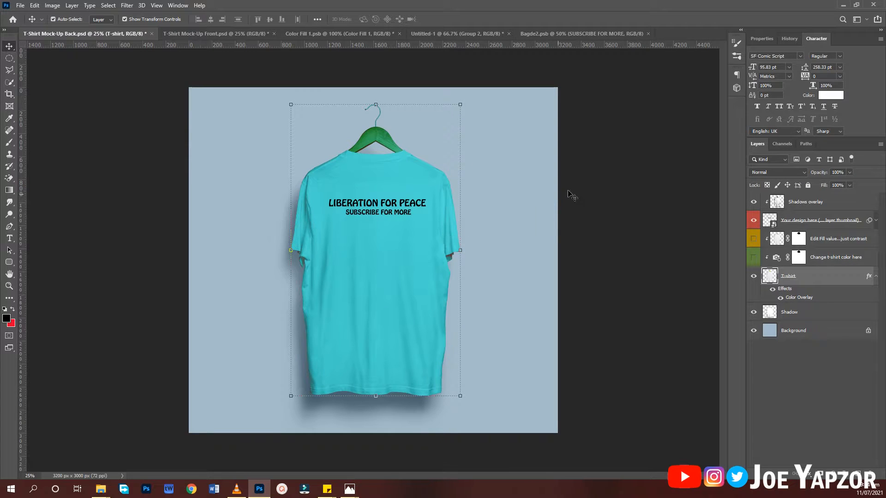
pyautogui.click(586, 189)
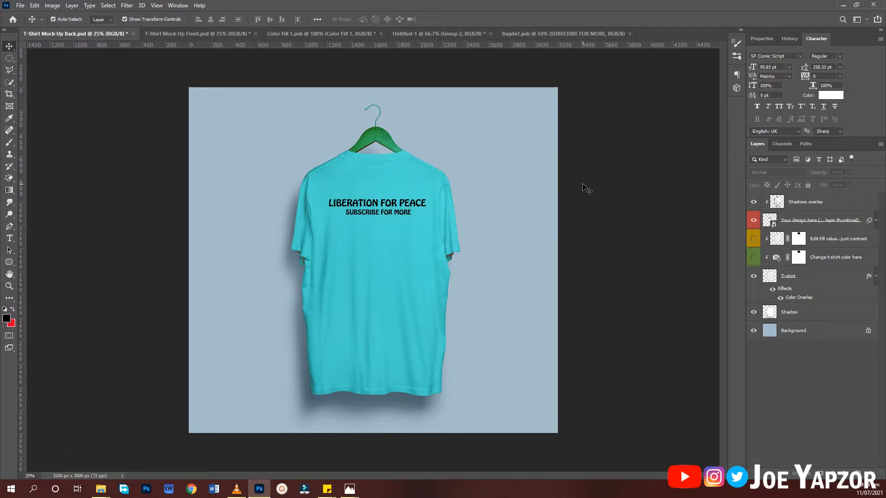